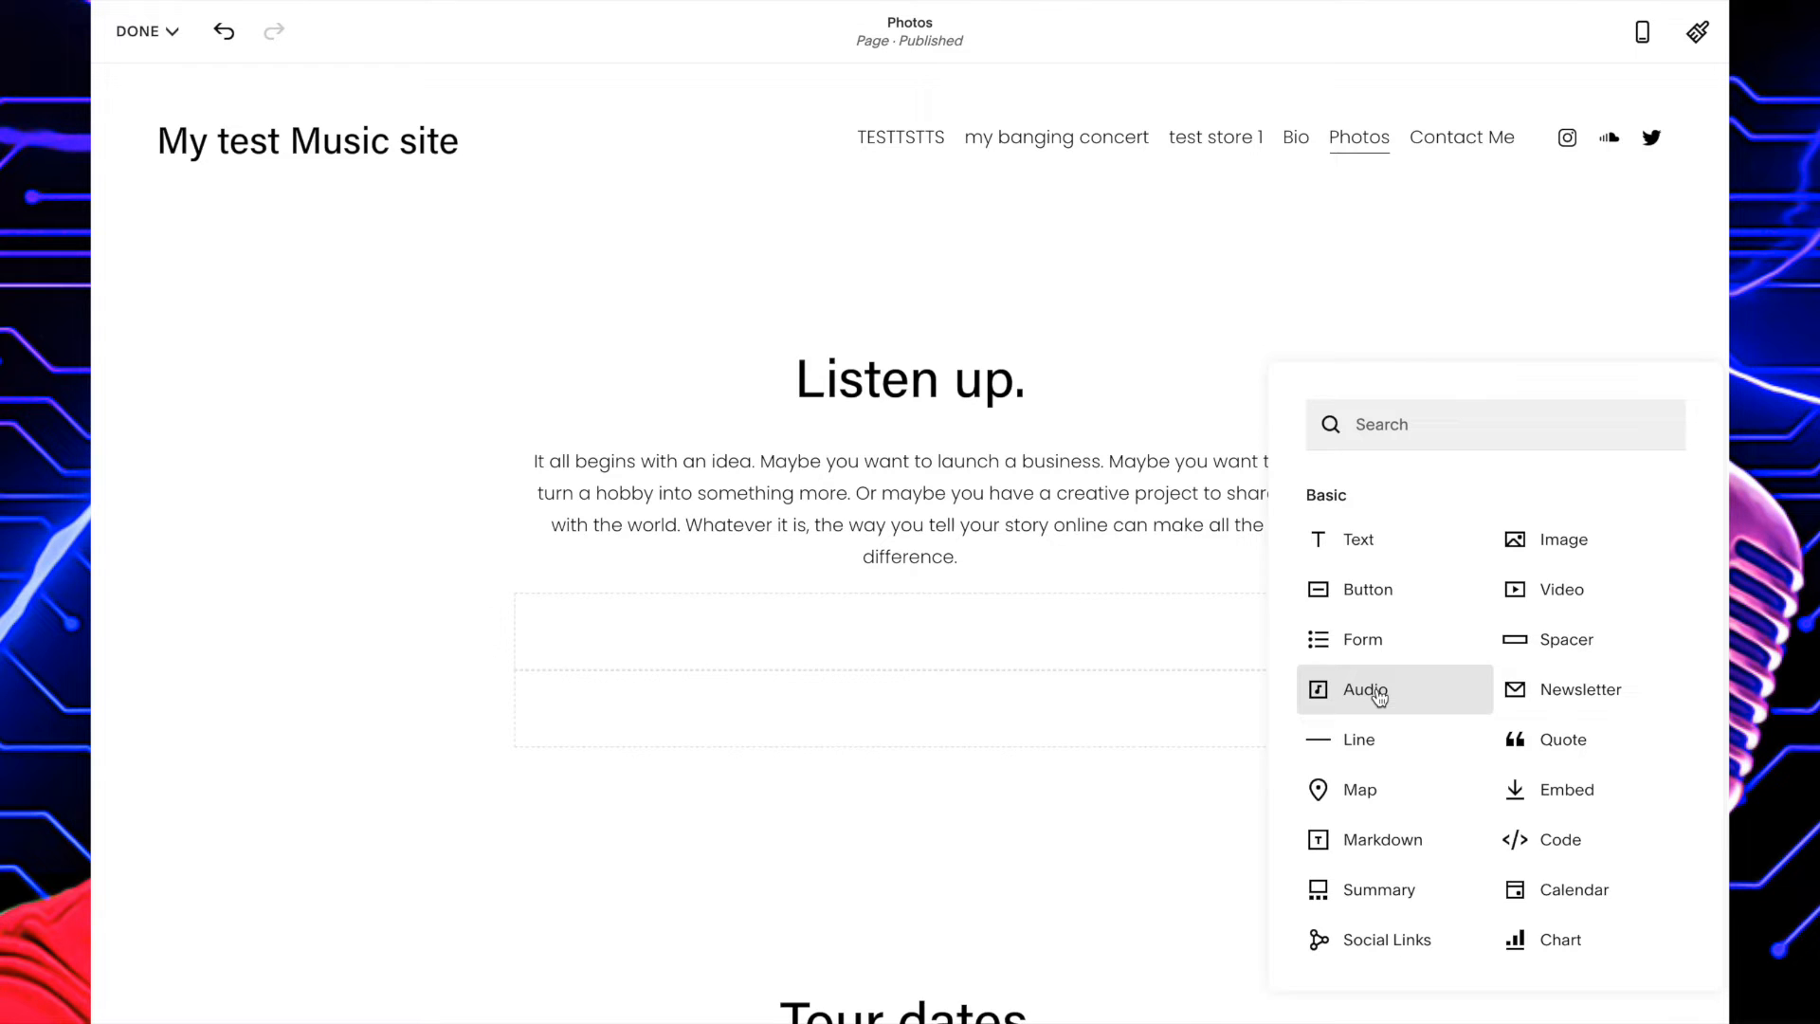
Add an audio block below the "Listen up." text on the Photos page and open its settings.
left_click(1365, 689)
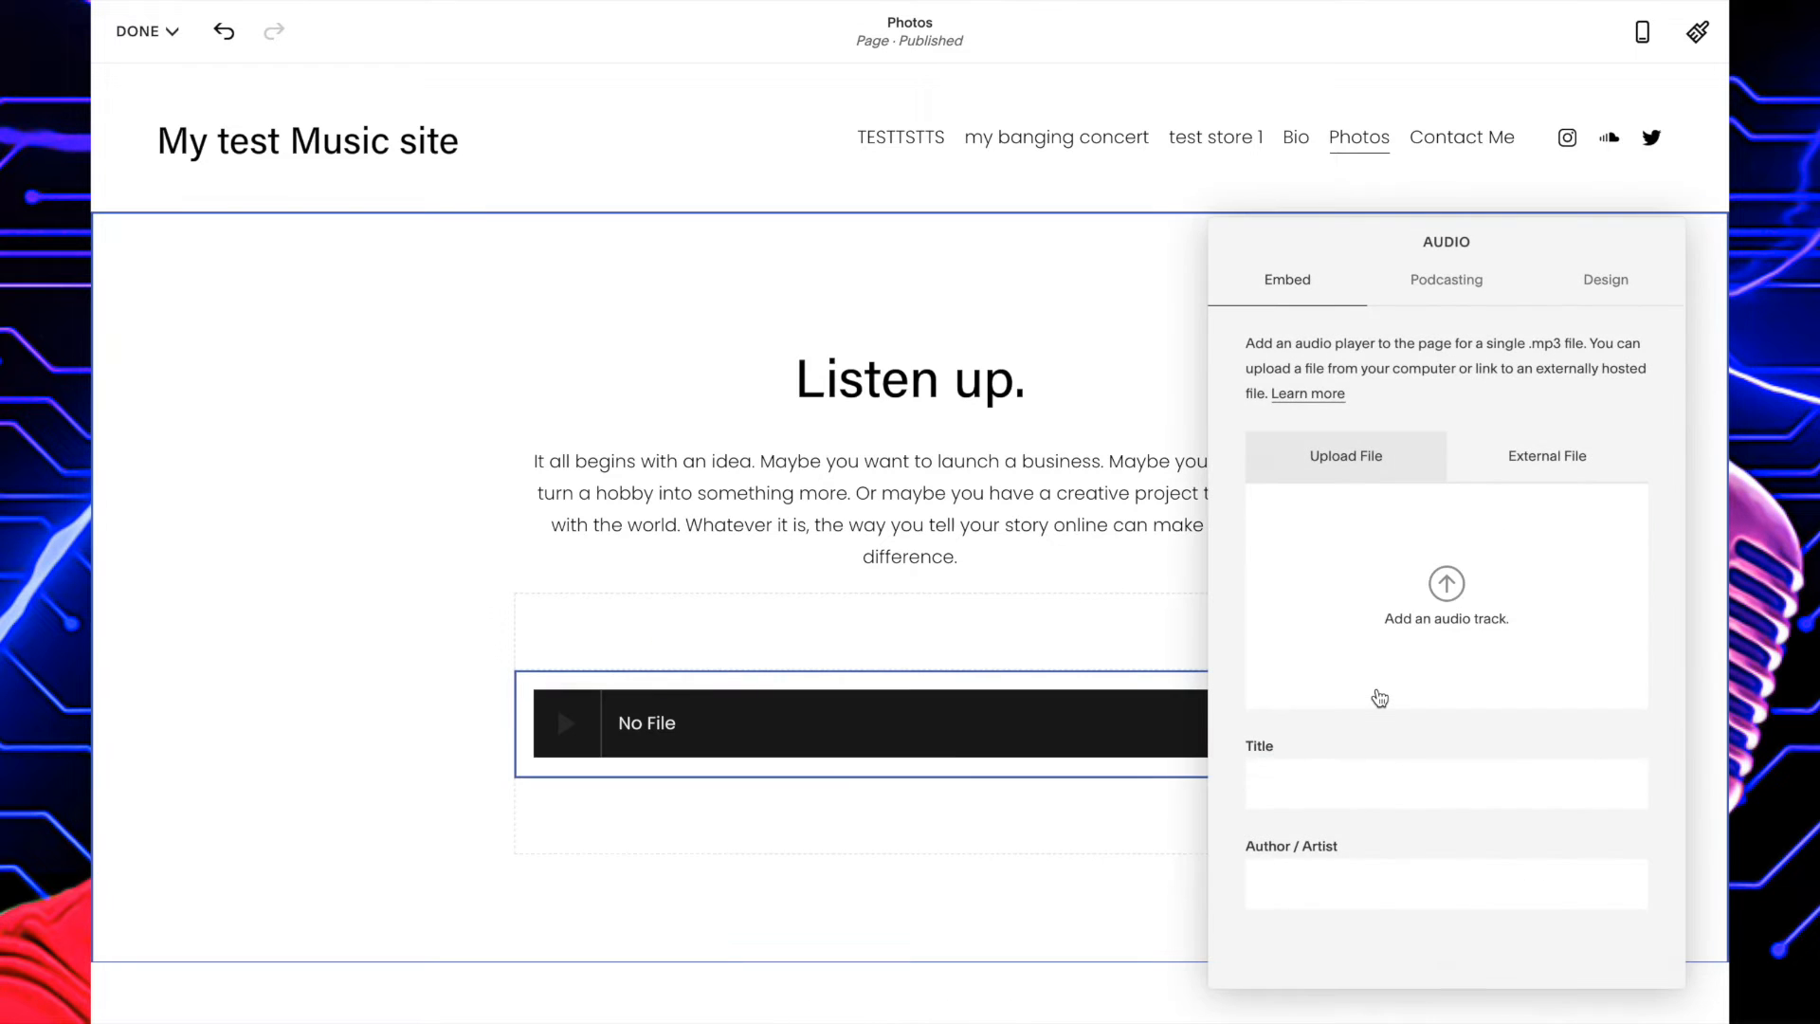
left_click(640, 728)
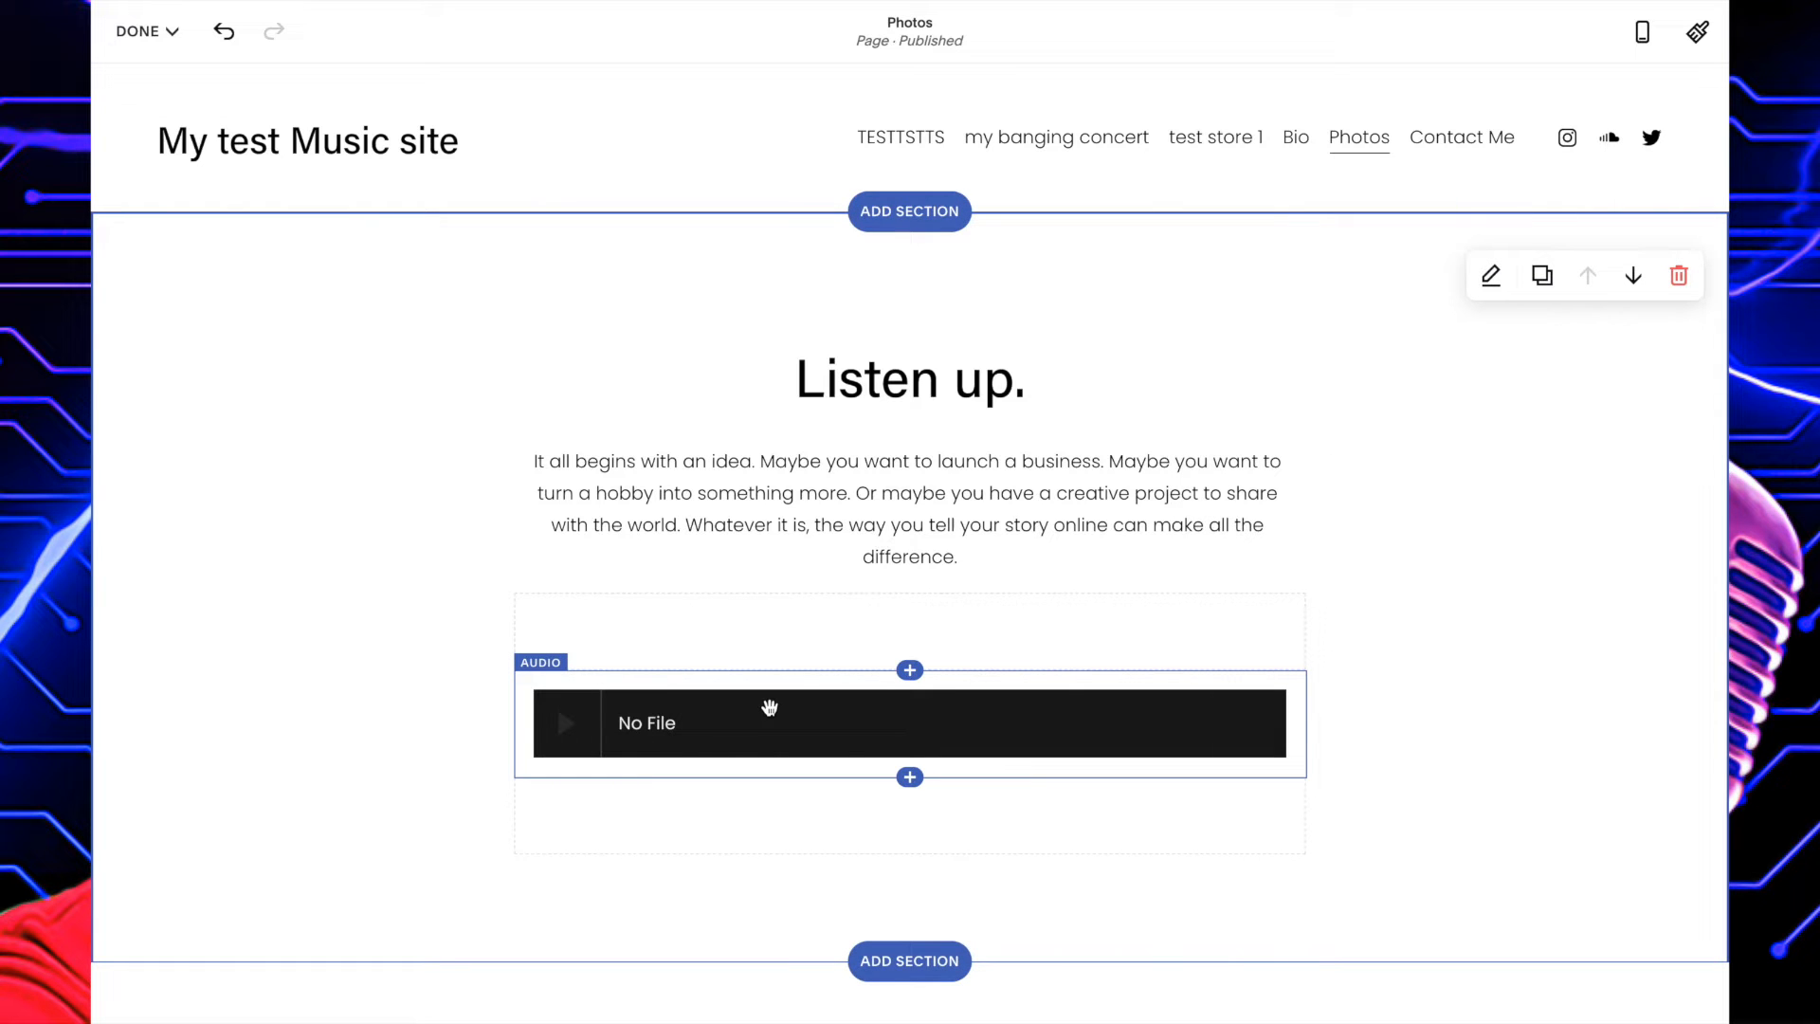
left_click(771, 711)
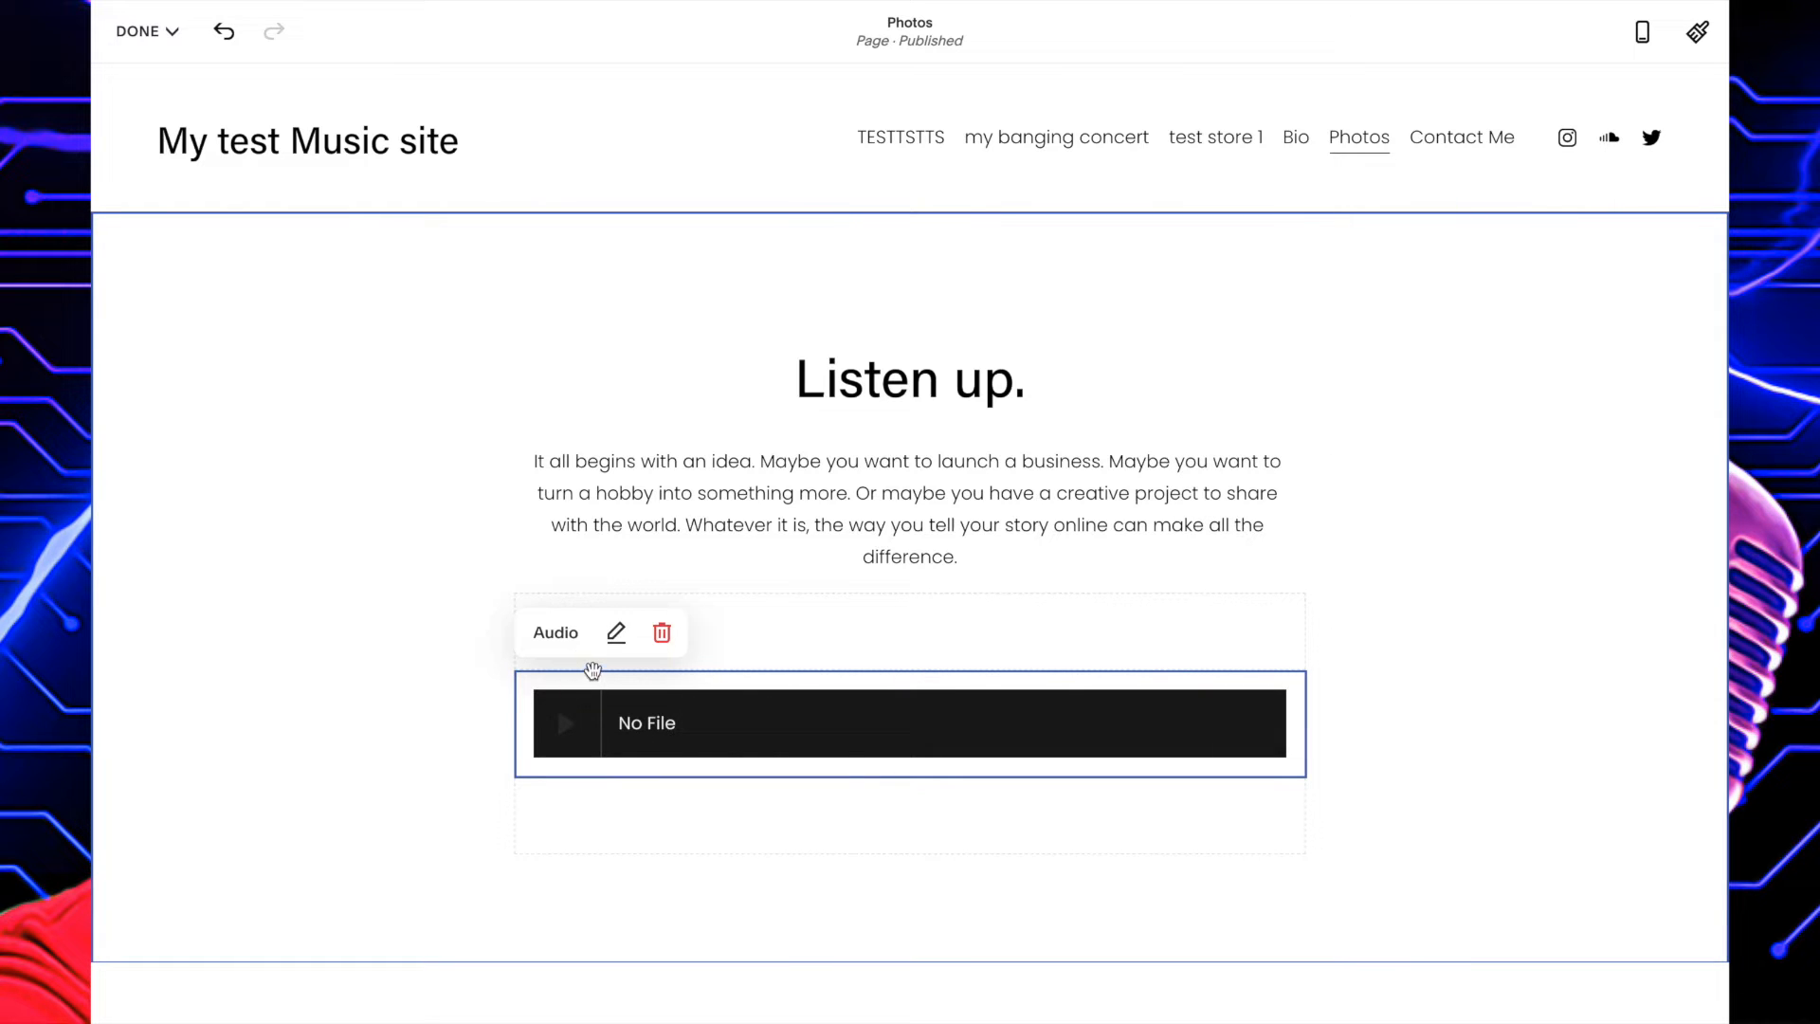
left_click(616, 632)
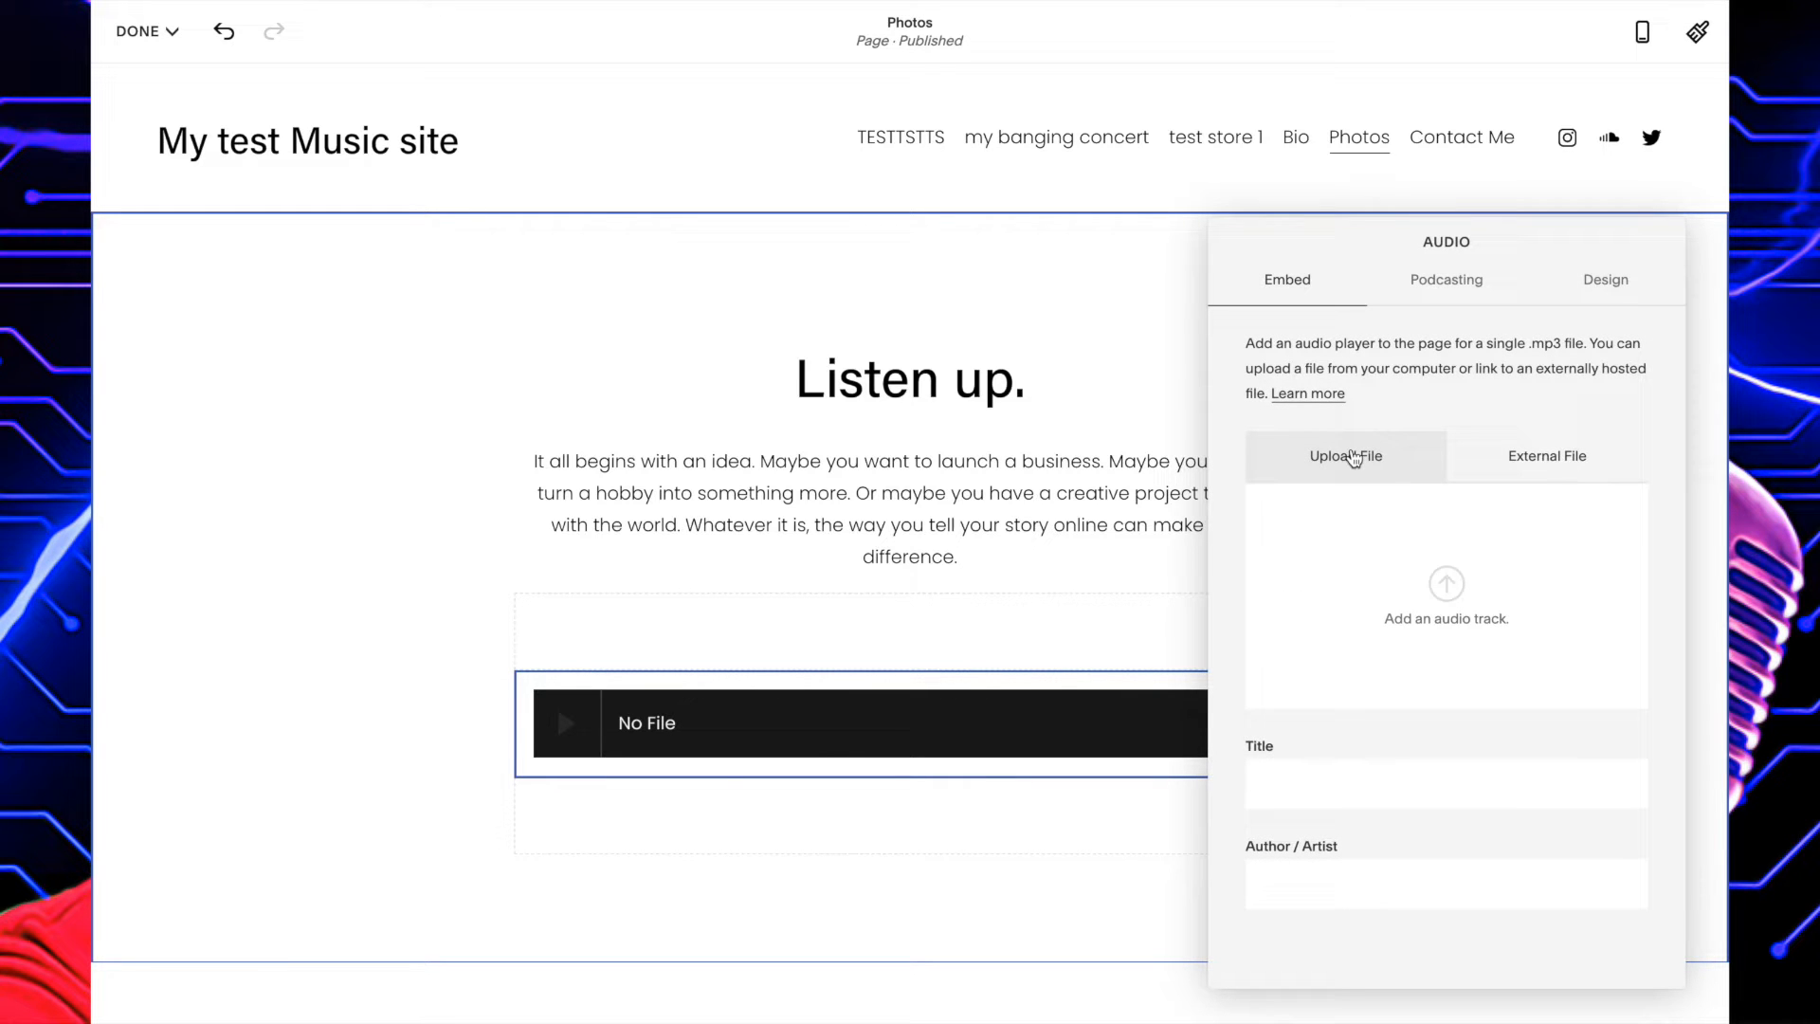
Upload the "Brooklyn and the Bridge" MP3 from the Downloads folder to the audio block.
left_click(1538, 452)
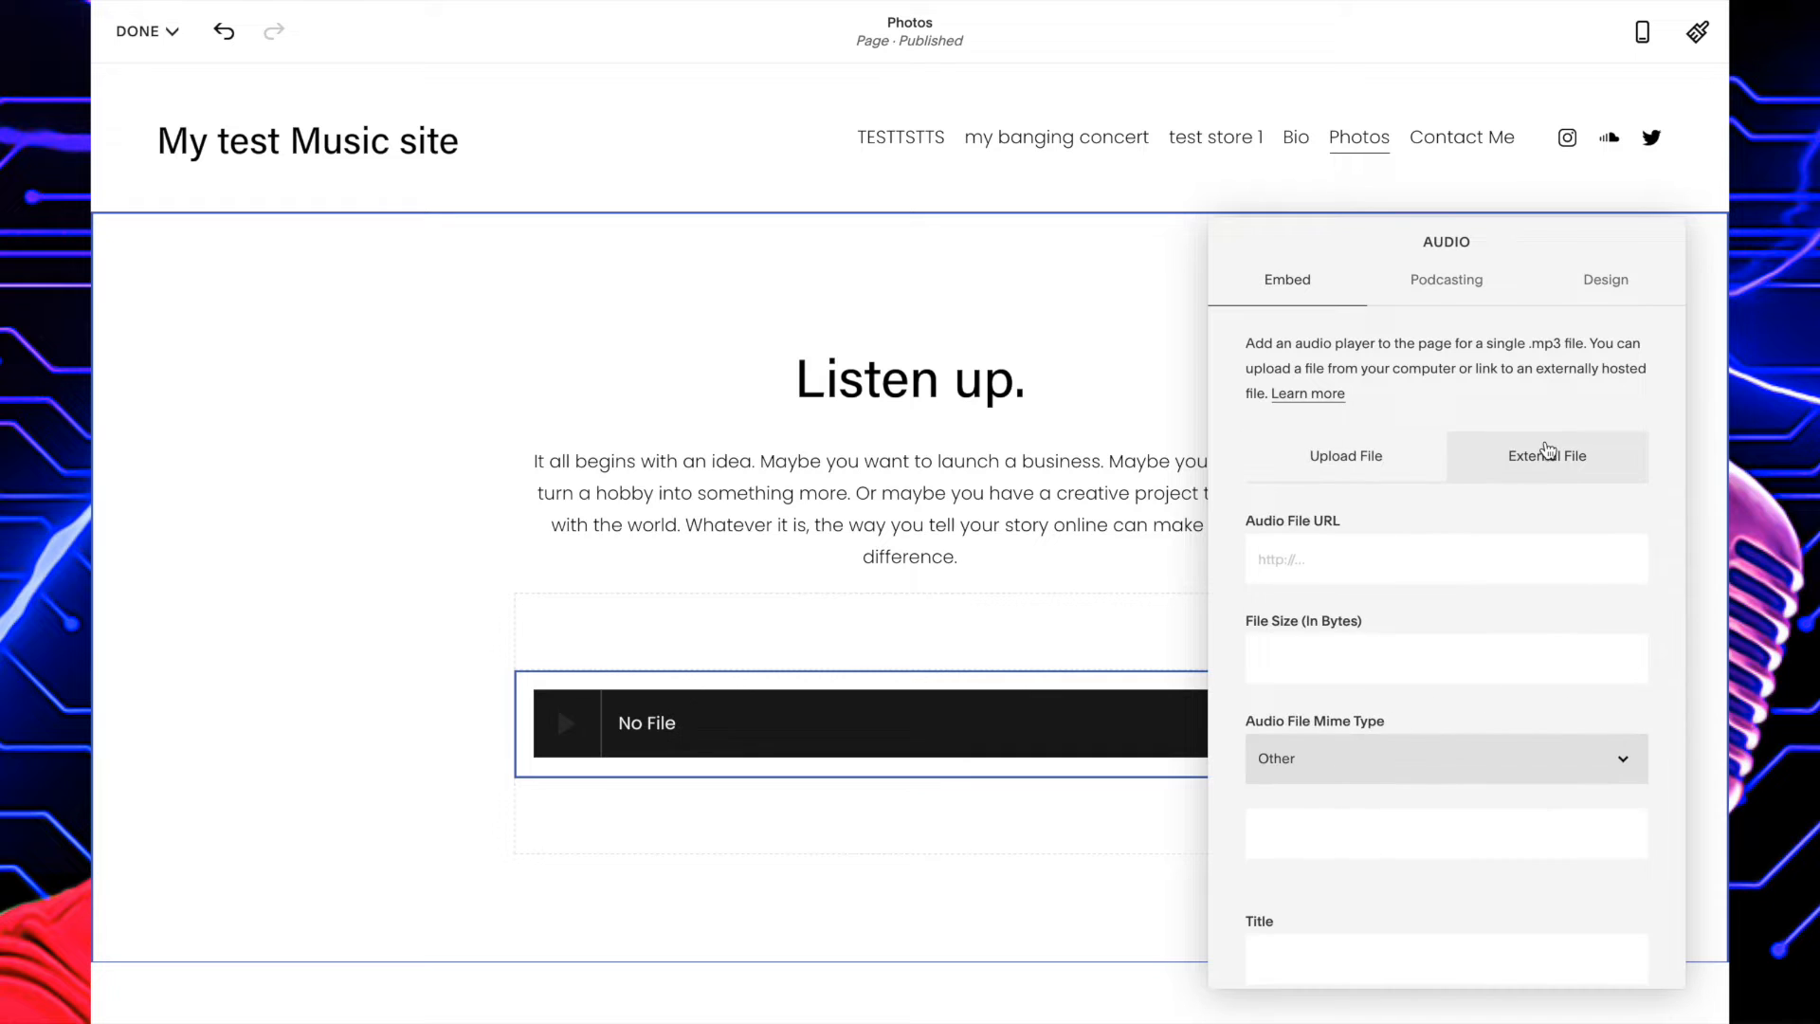
left_click(1363, 451)
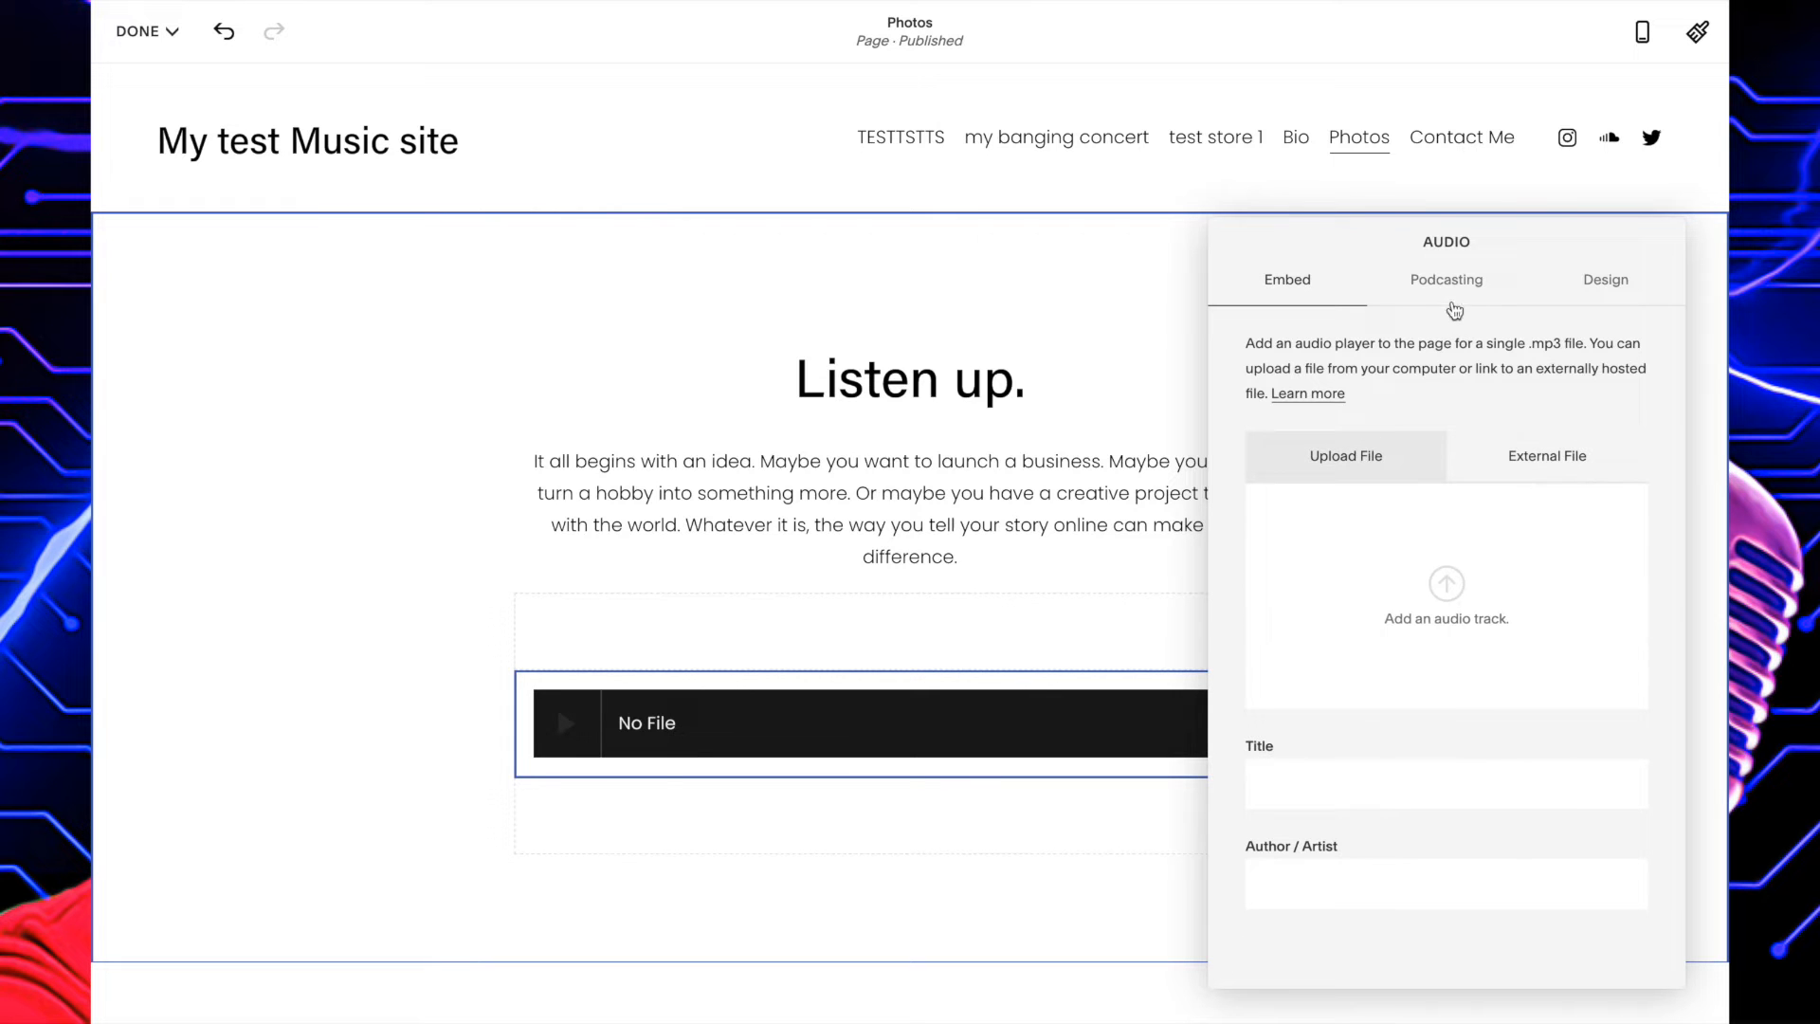
left_click(1448, 588)
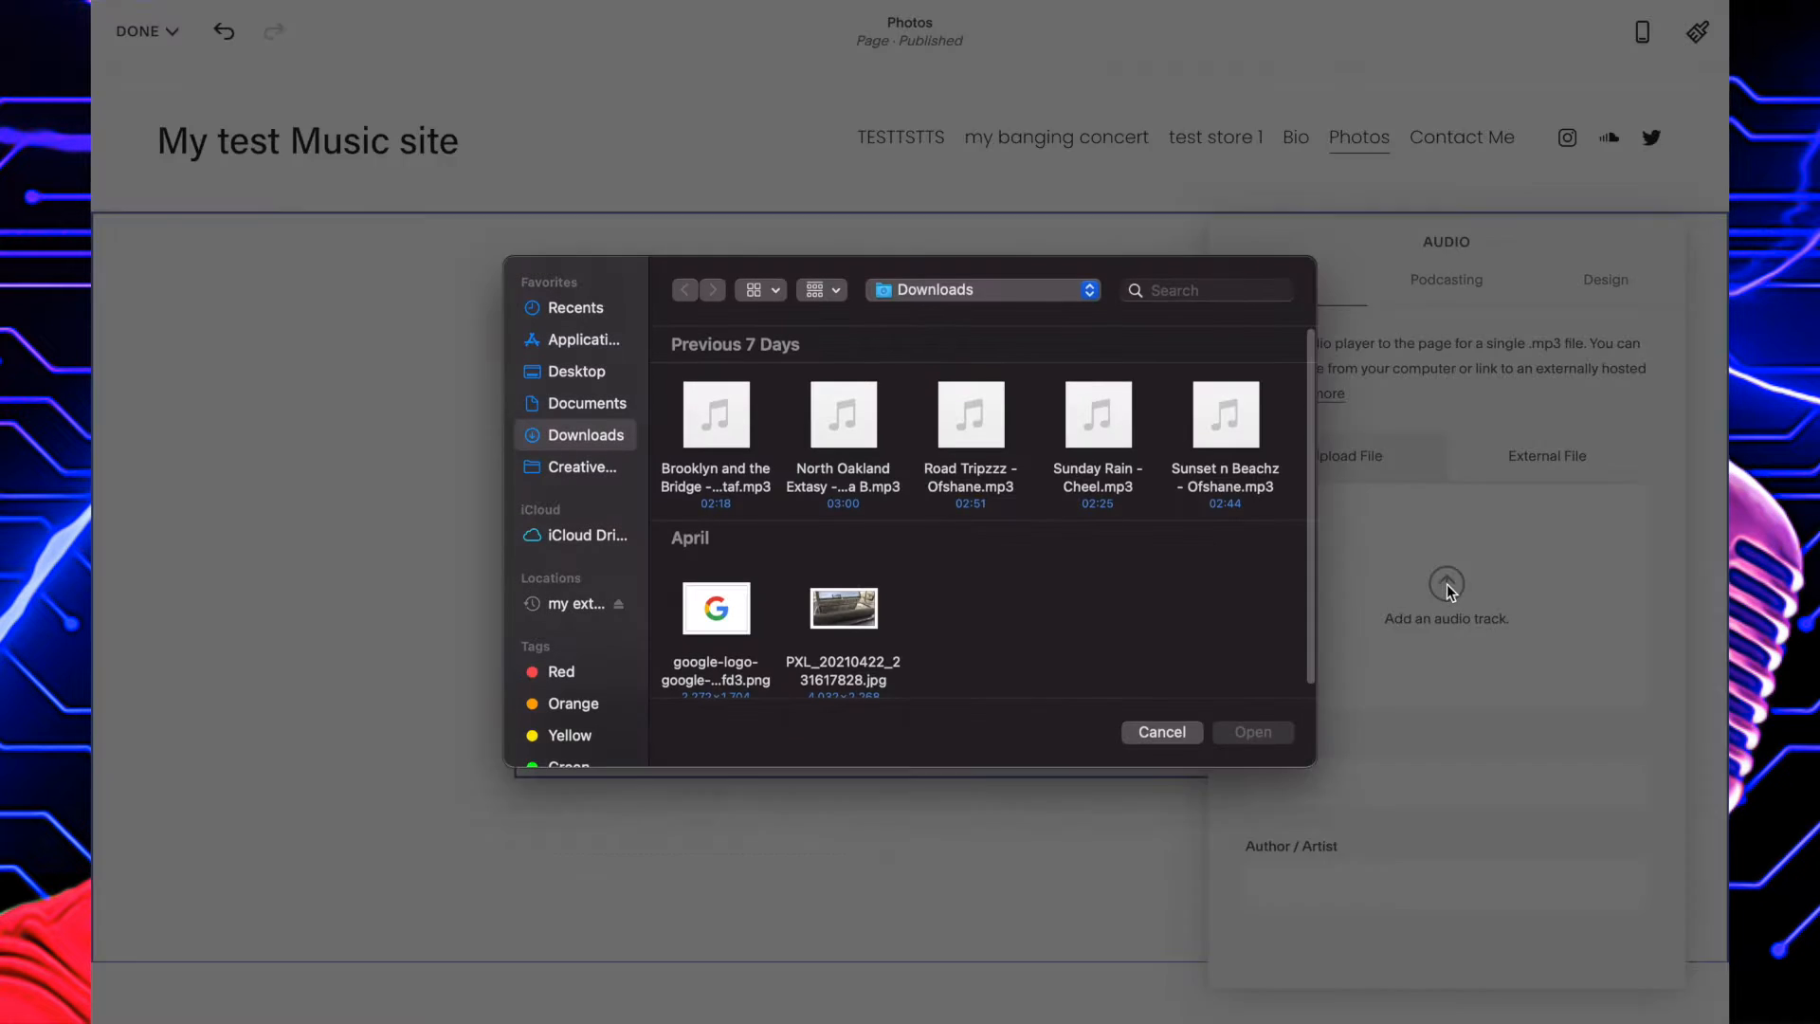
left_click(690, 419)
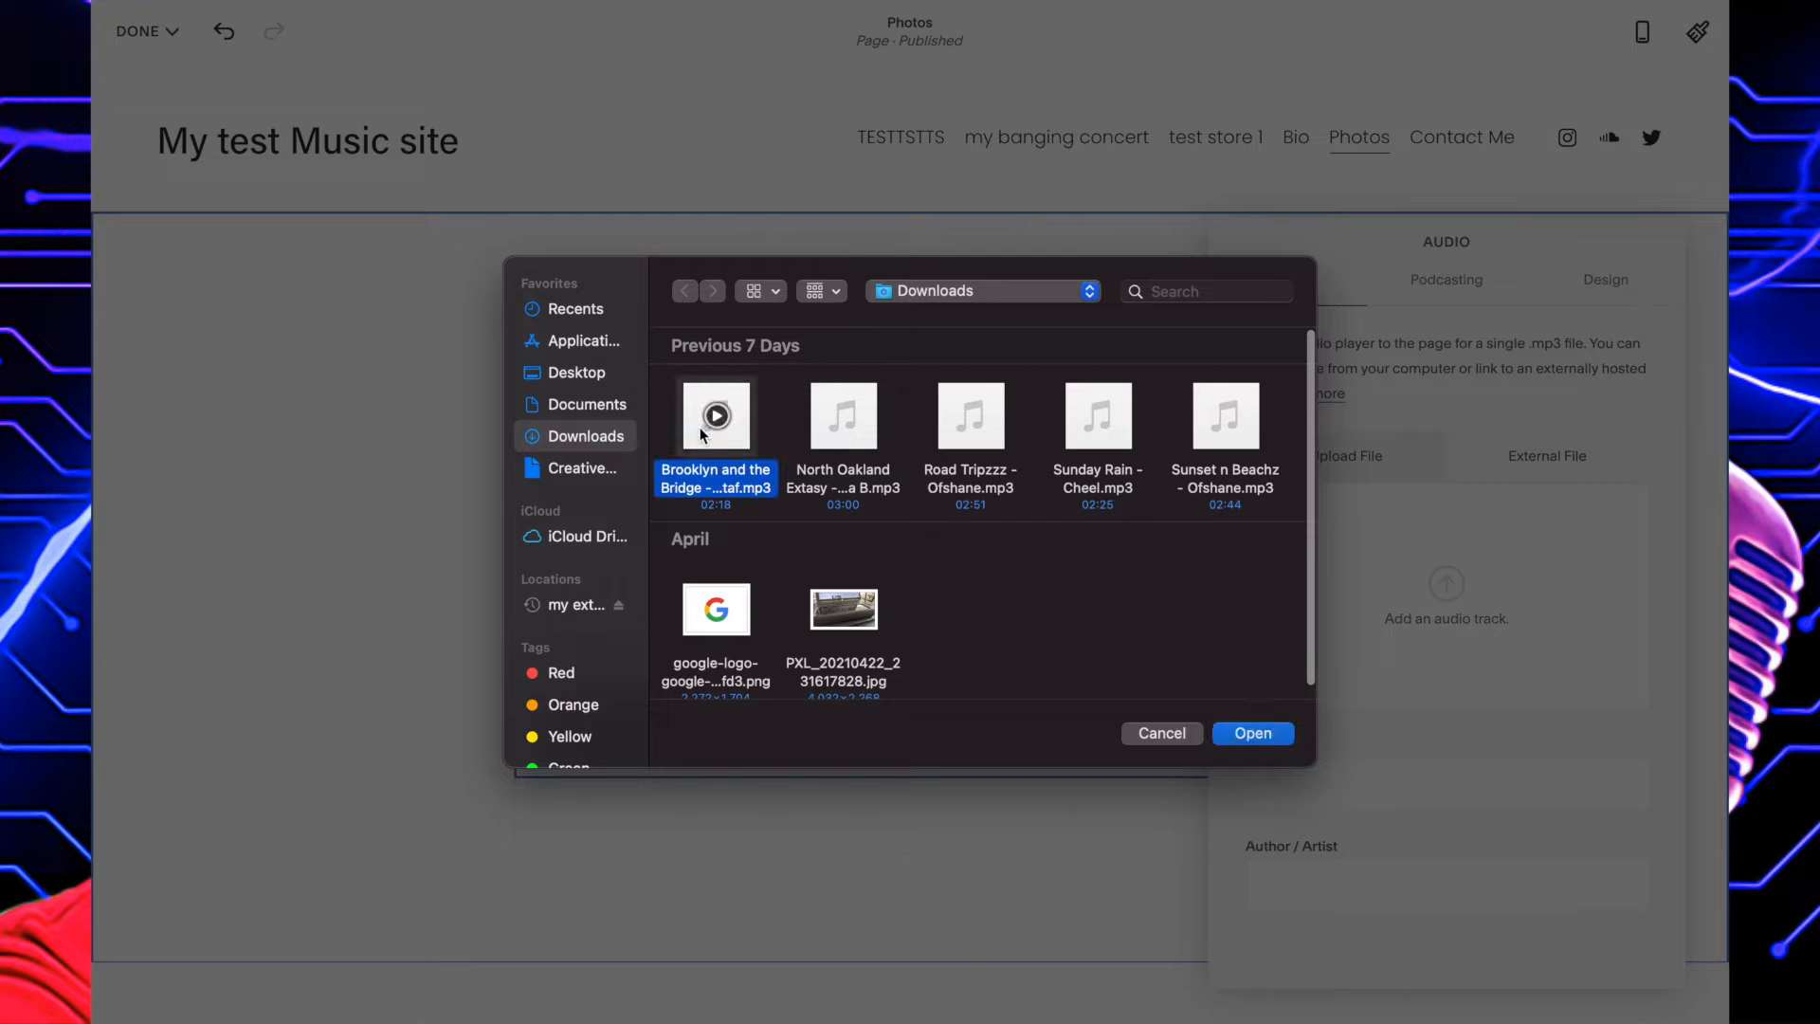
left_click(1252, 733)
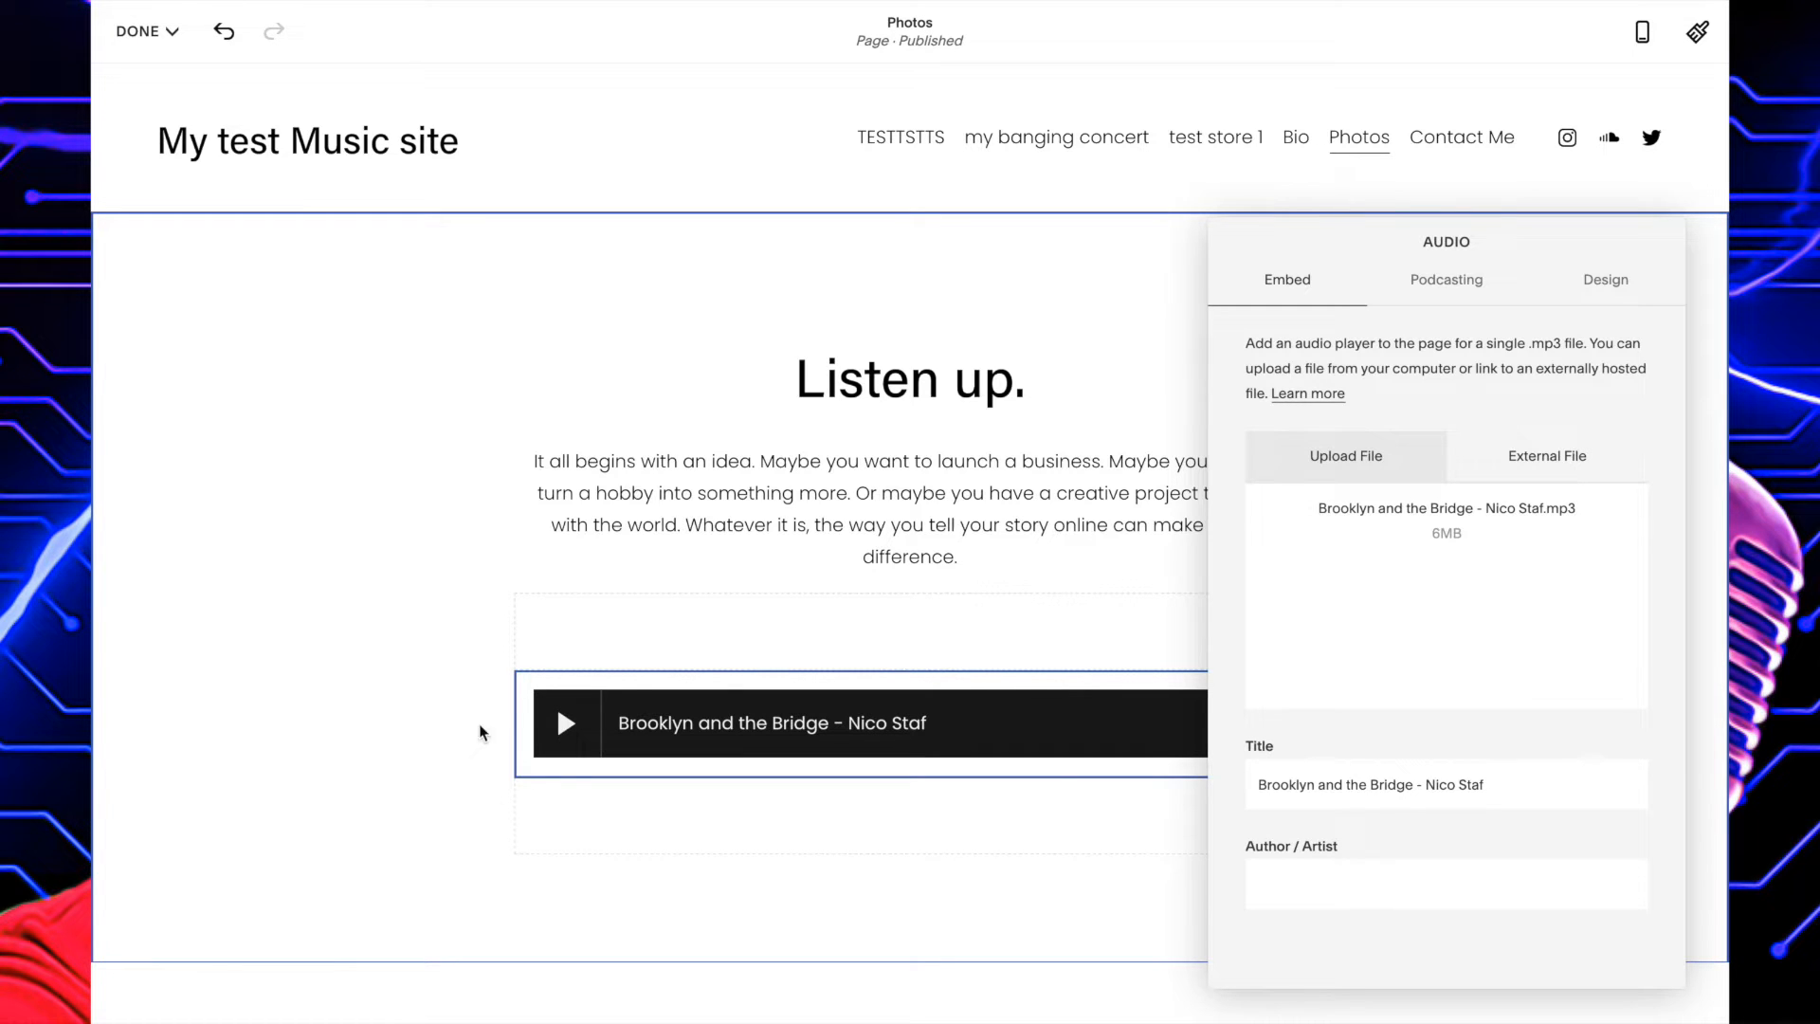
Save the Photos page with its audio block and play the track in the page preview.
left_click(565, 724)
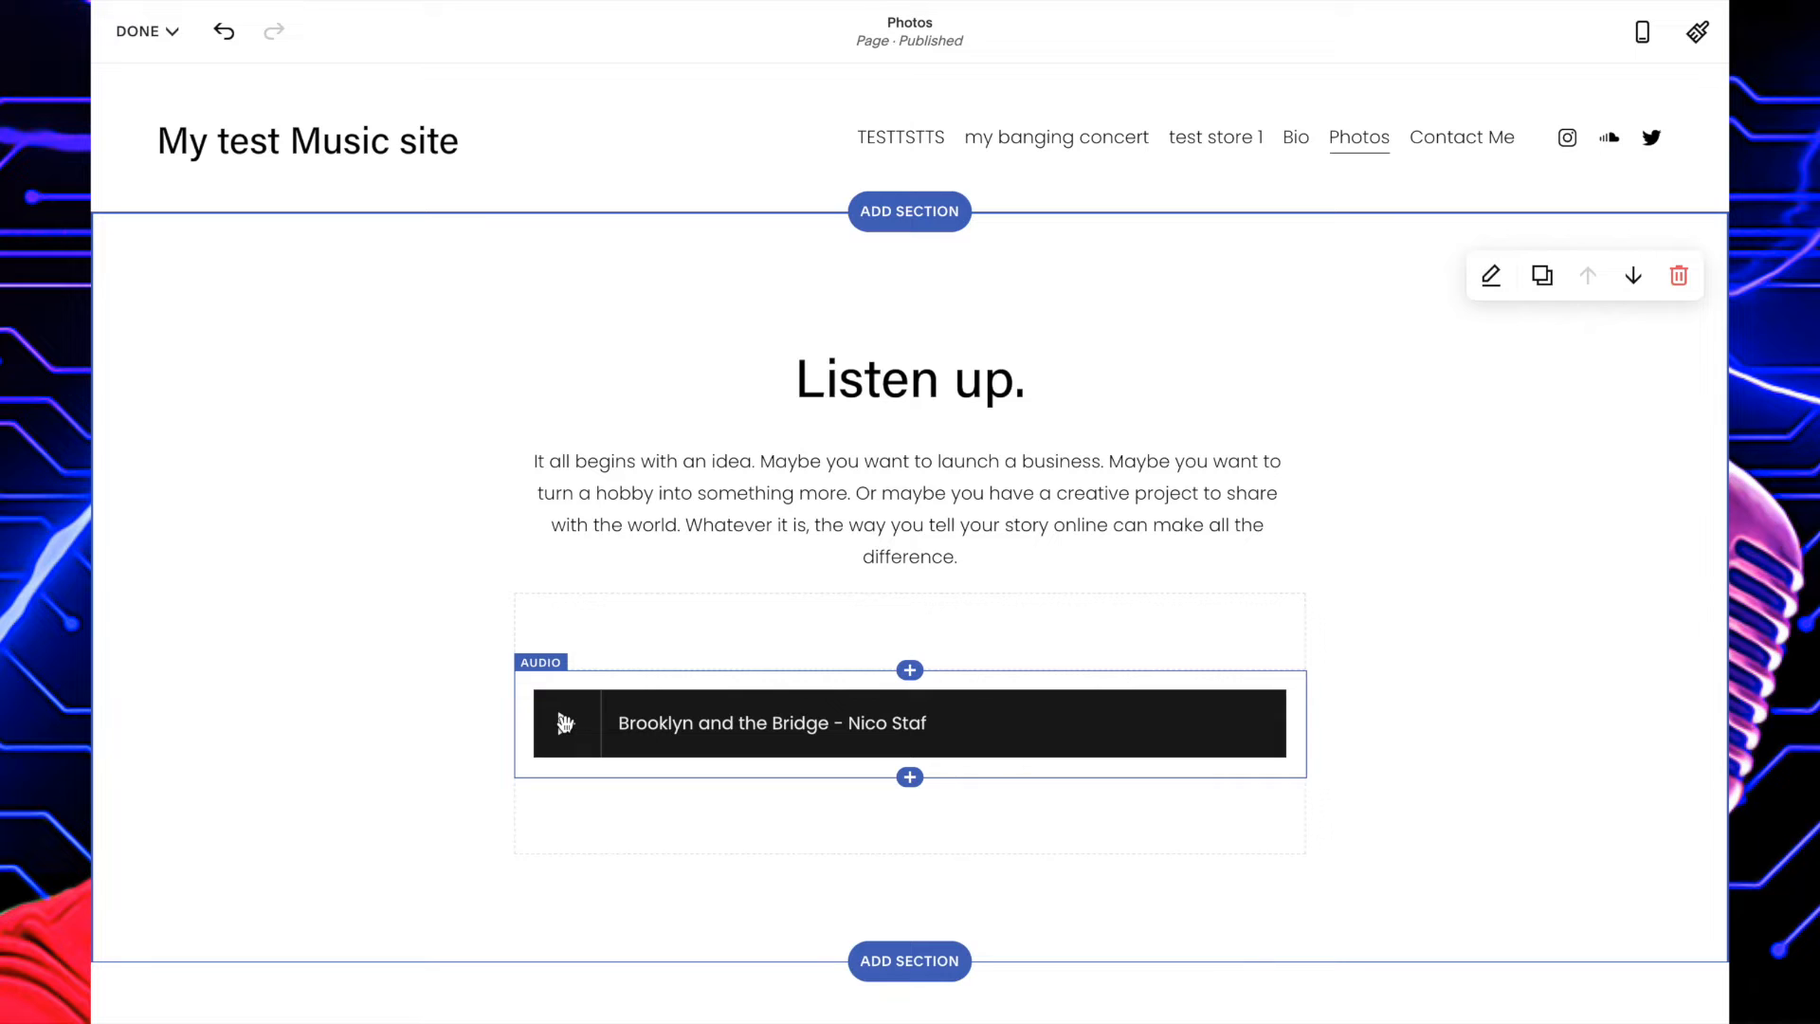
left_click(565, 724)
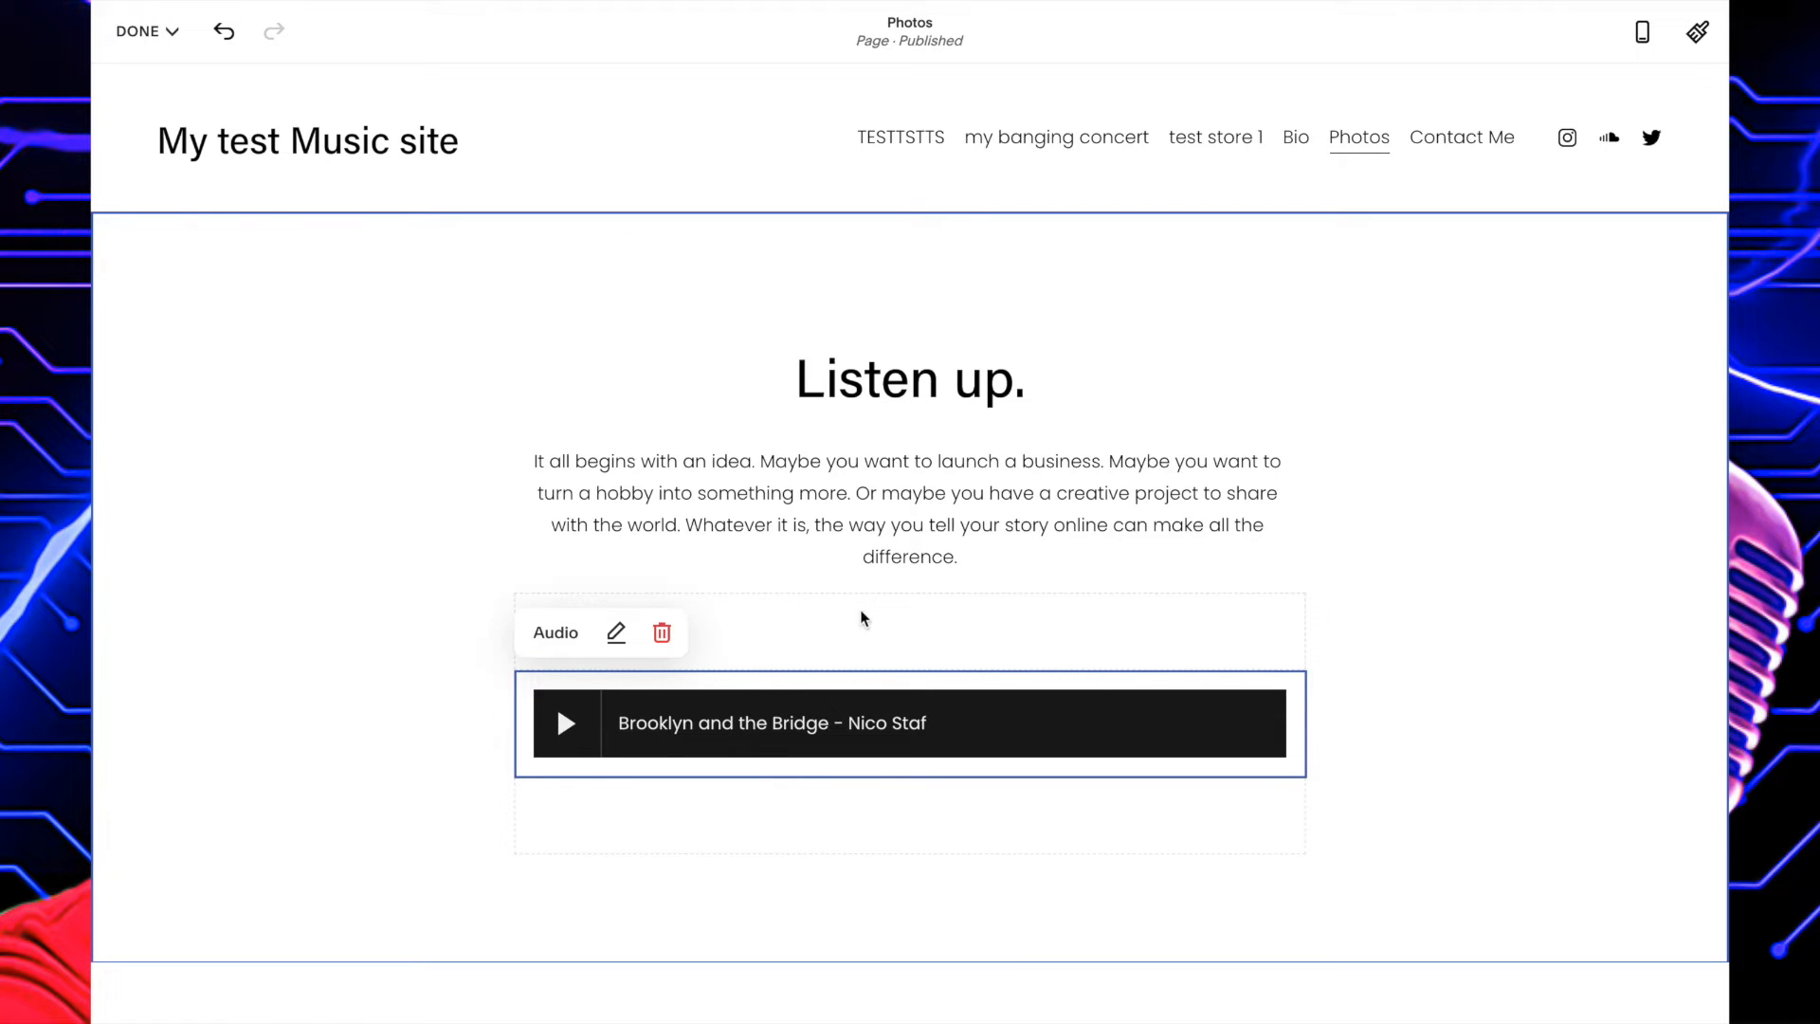
left_click(144, 31)
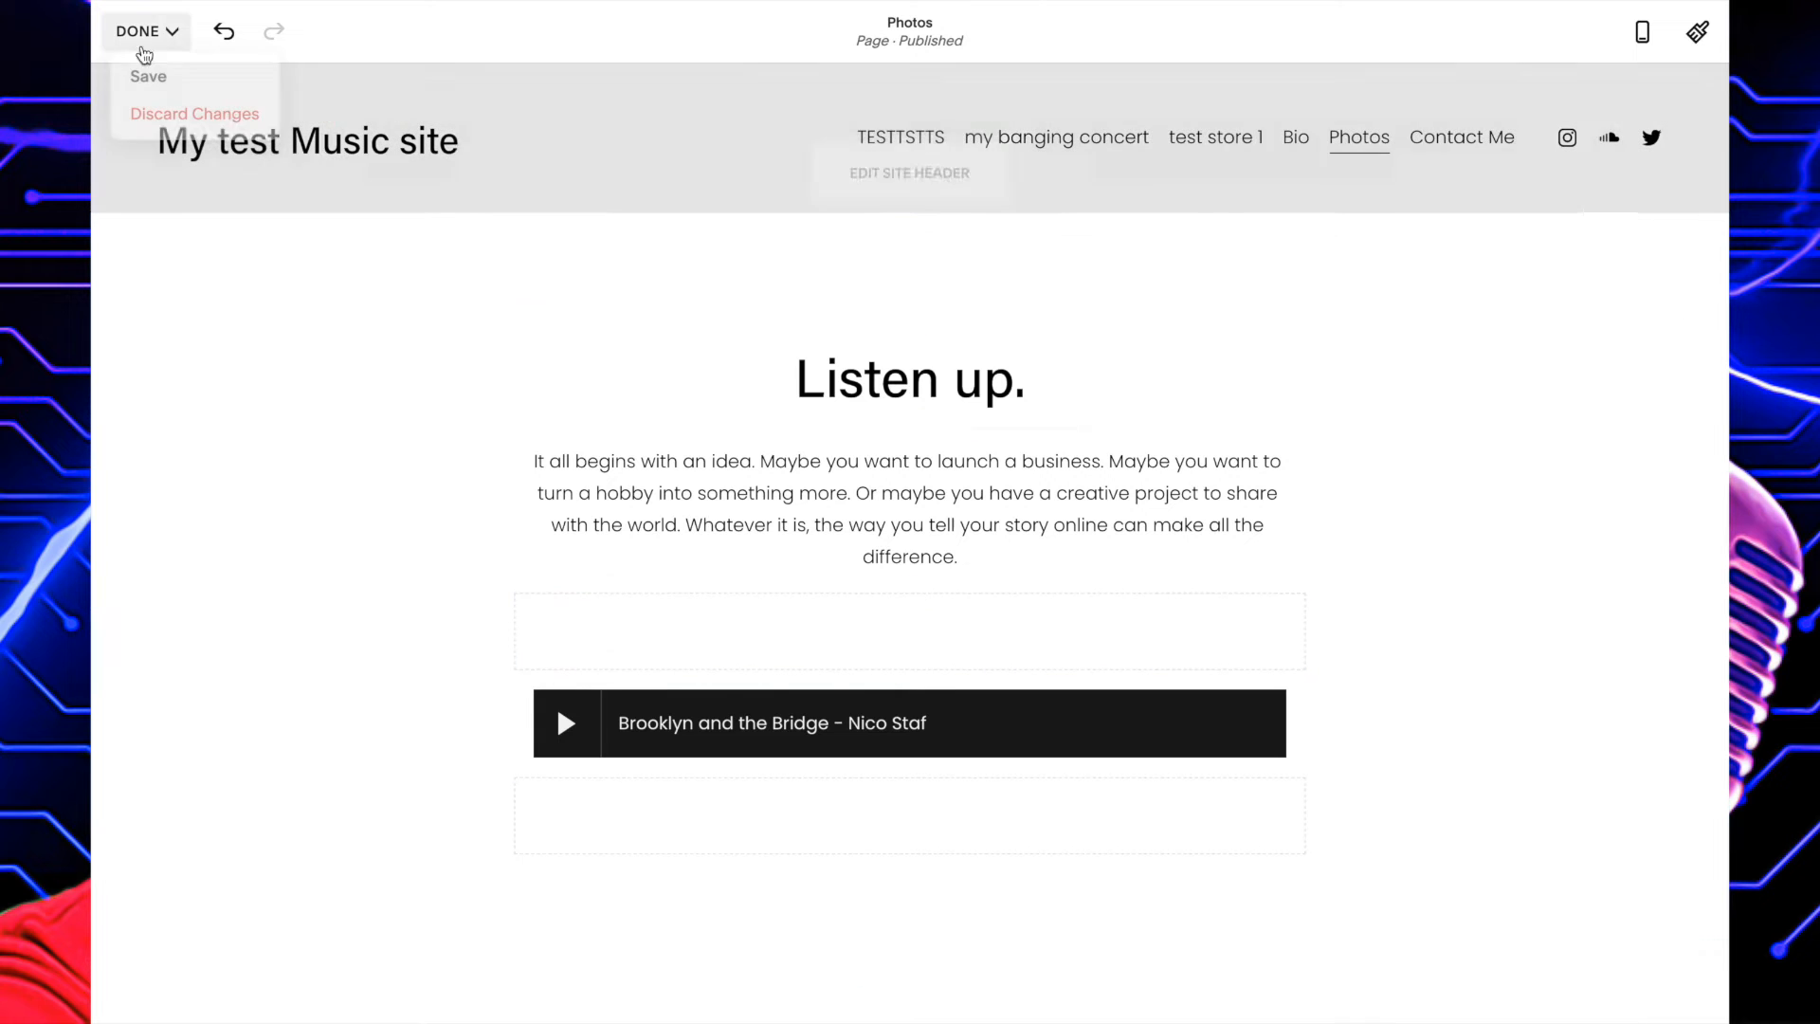
left_click(149, 76)
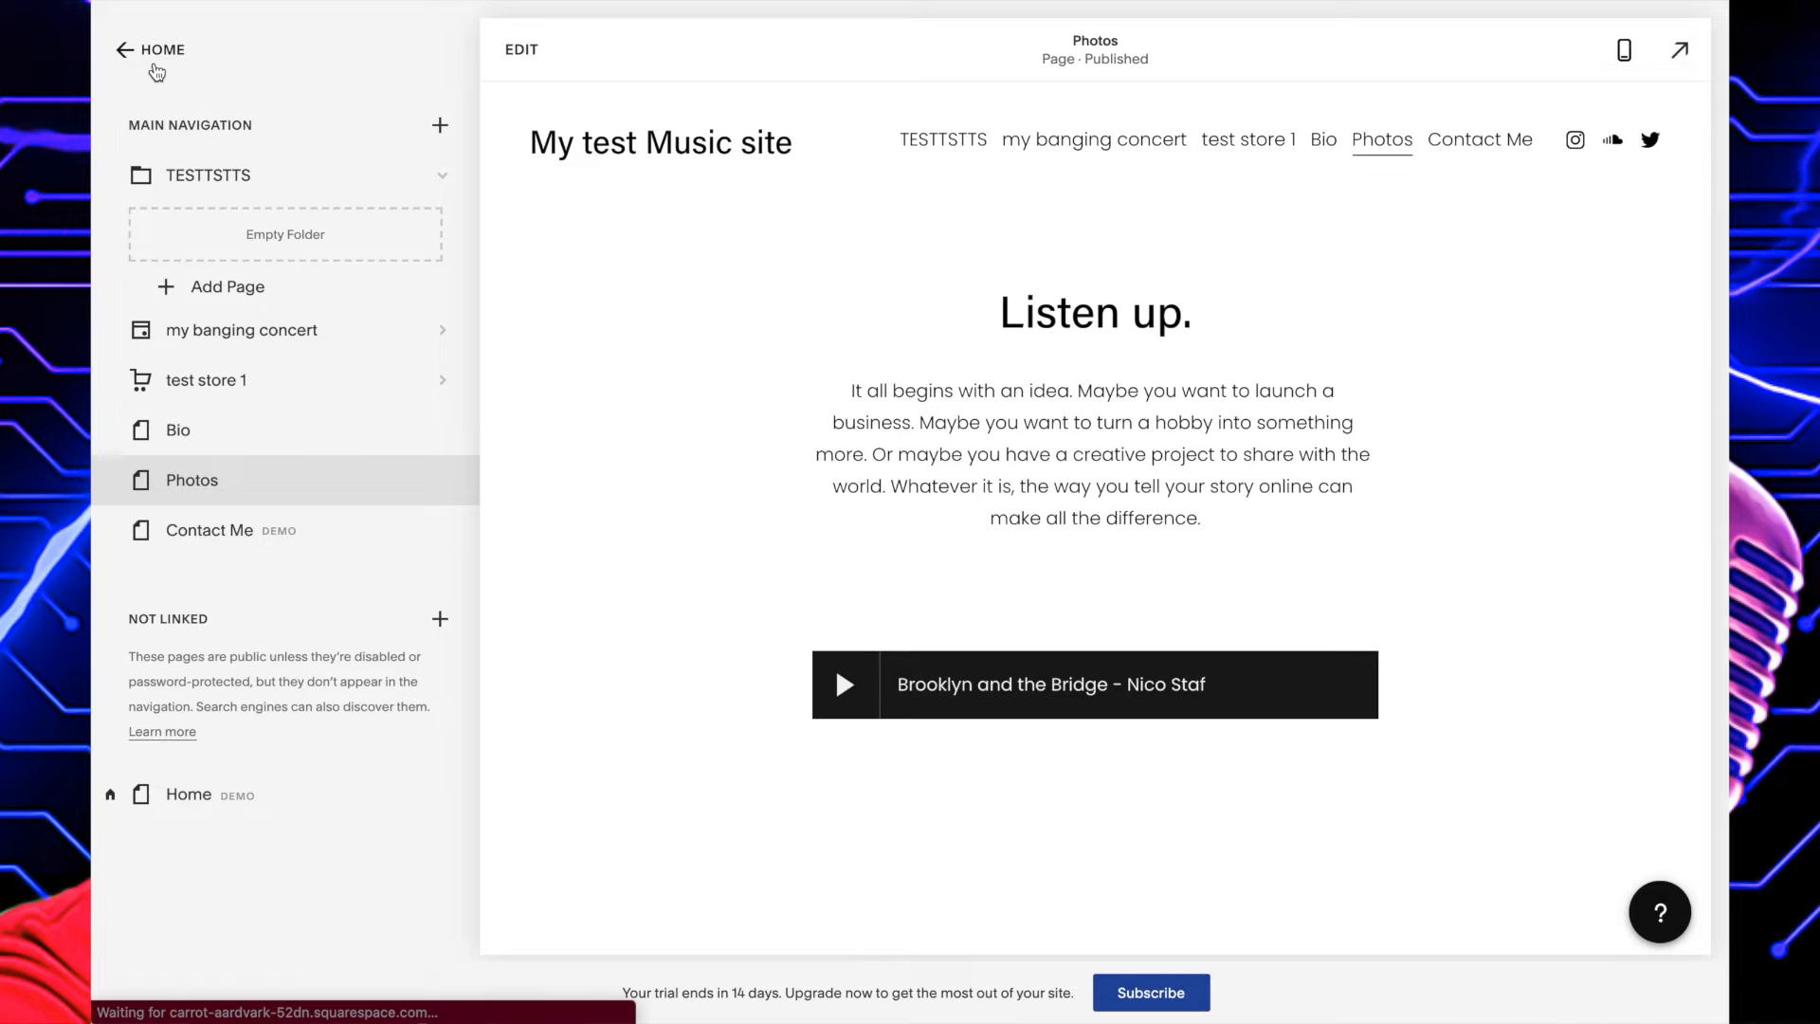
left_click(845, 697)
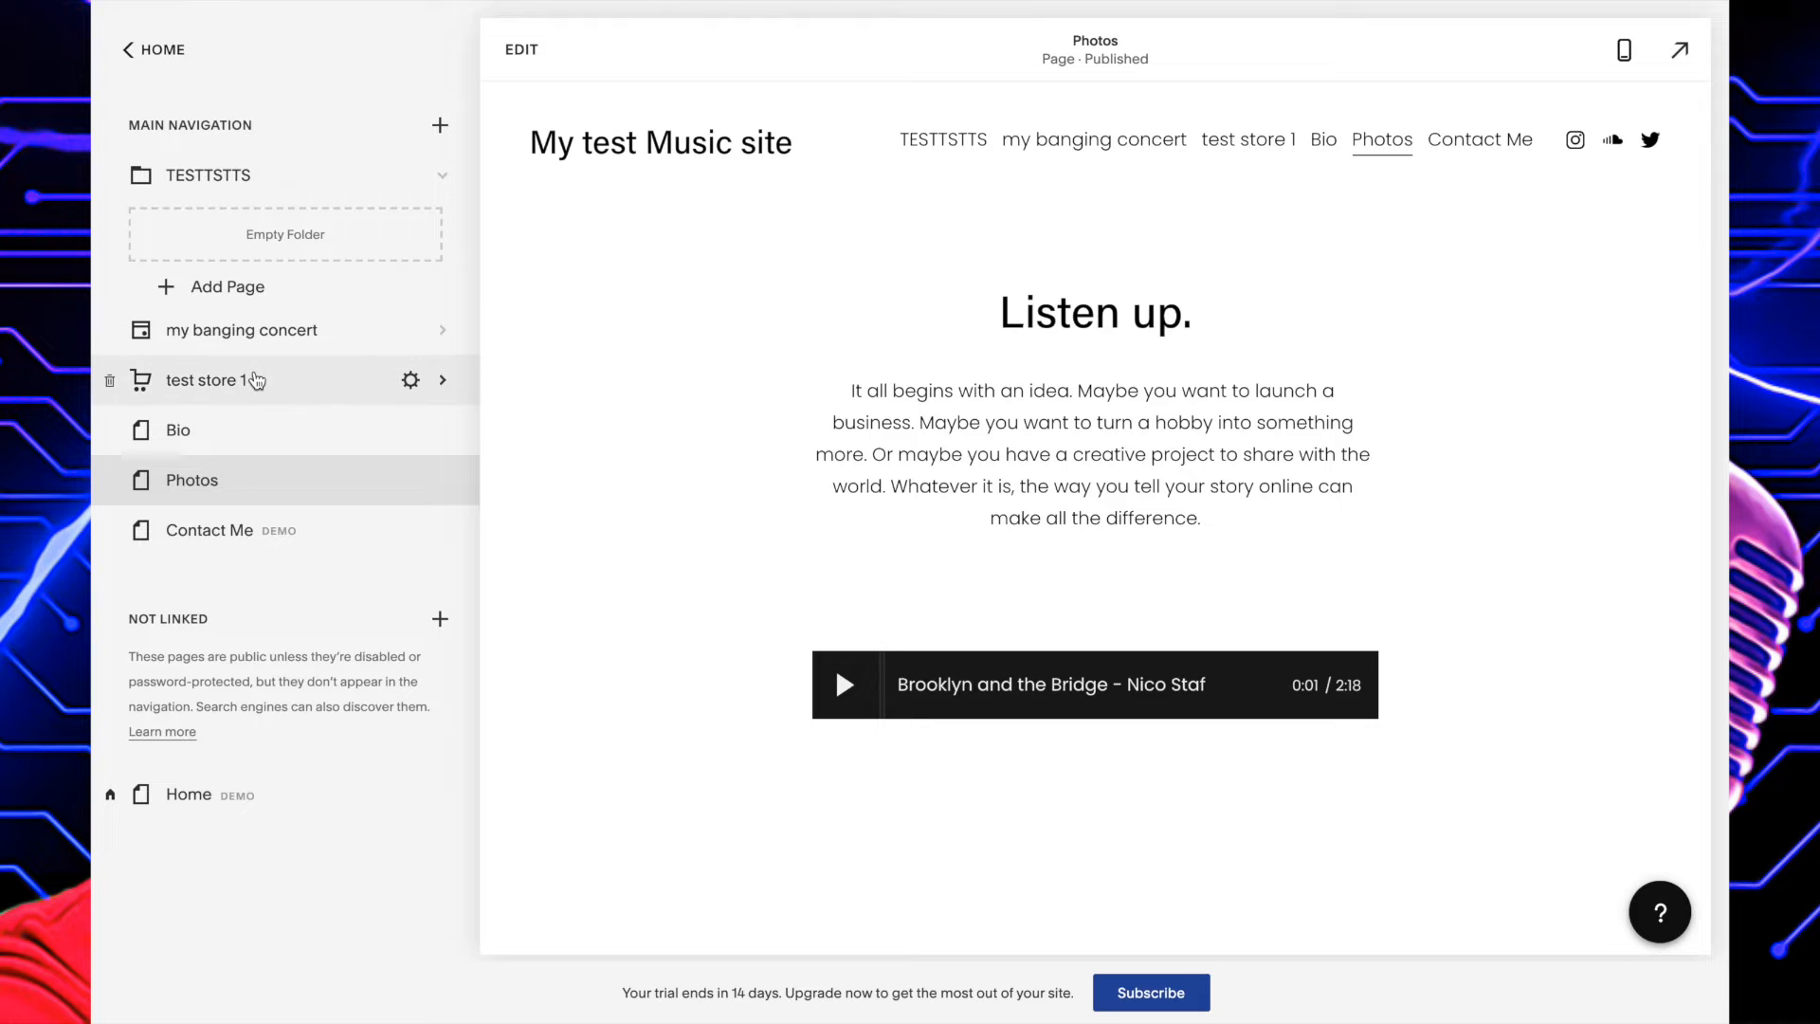
Open the test store 1 page for editing.
left_click(254, 379)
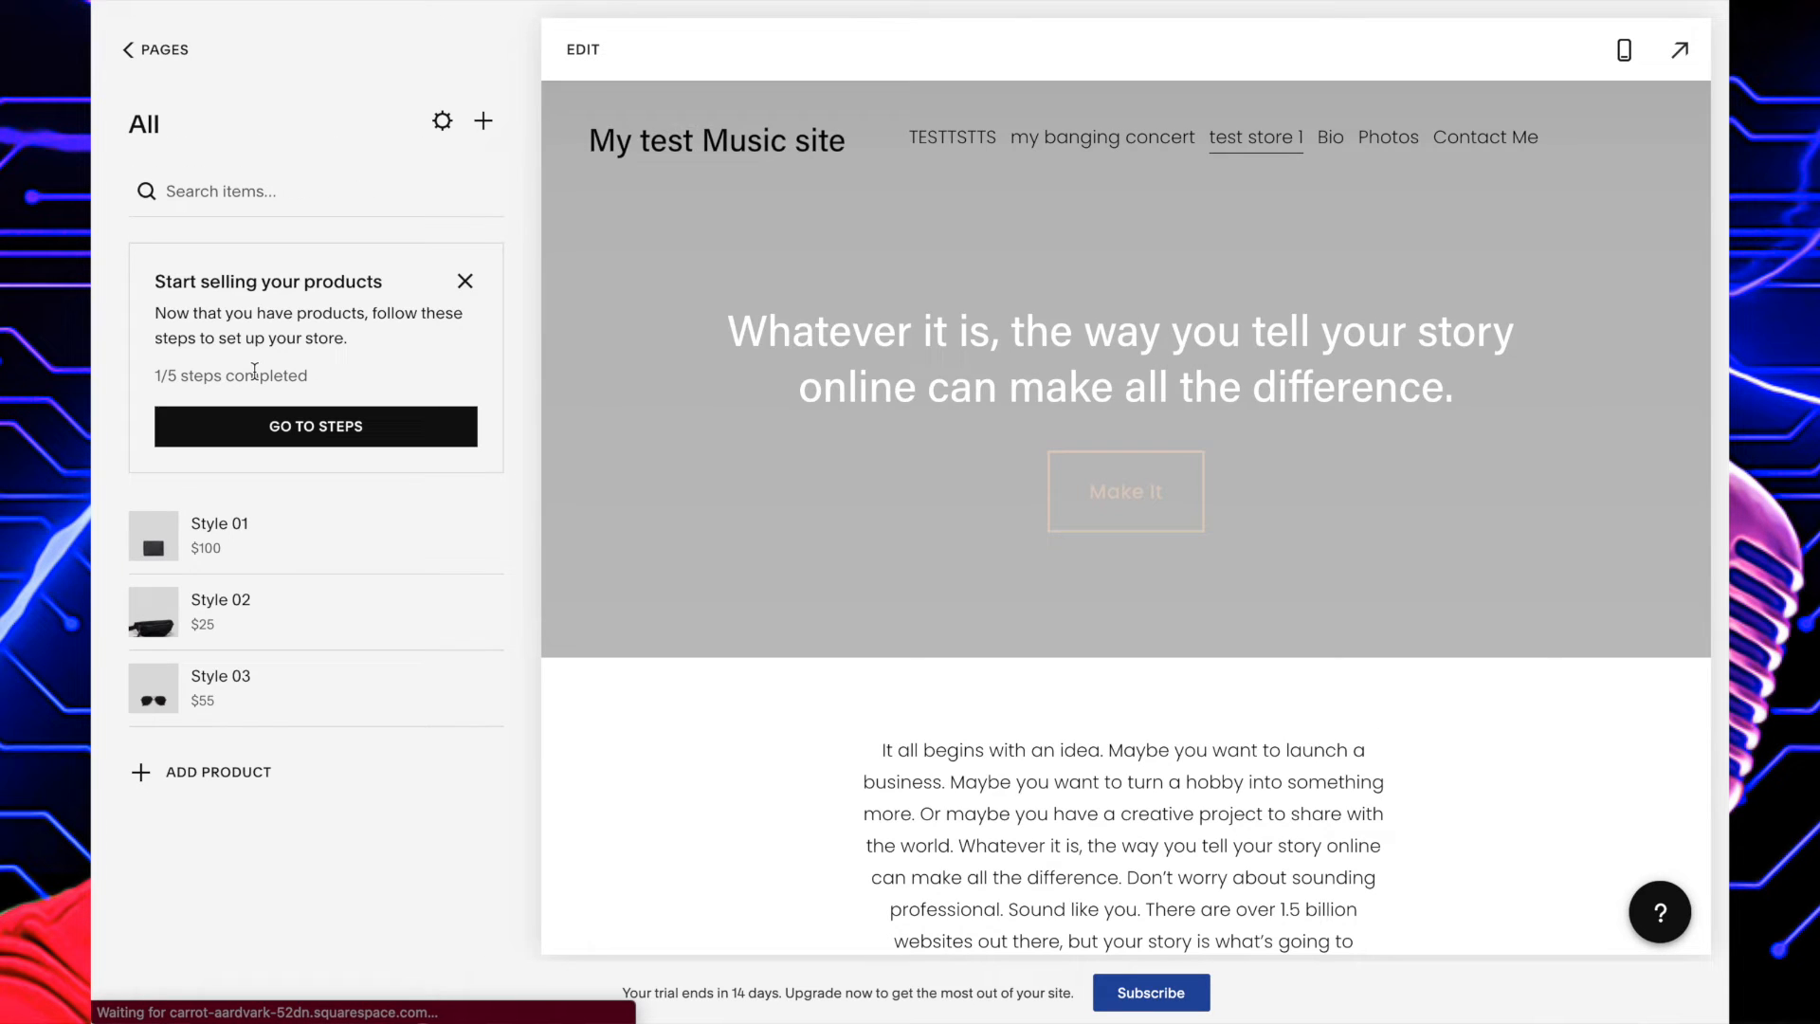
scroll(870, 442, "down", 8)
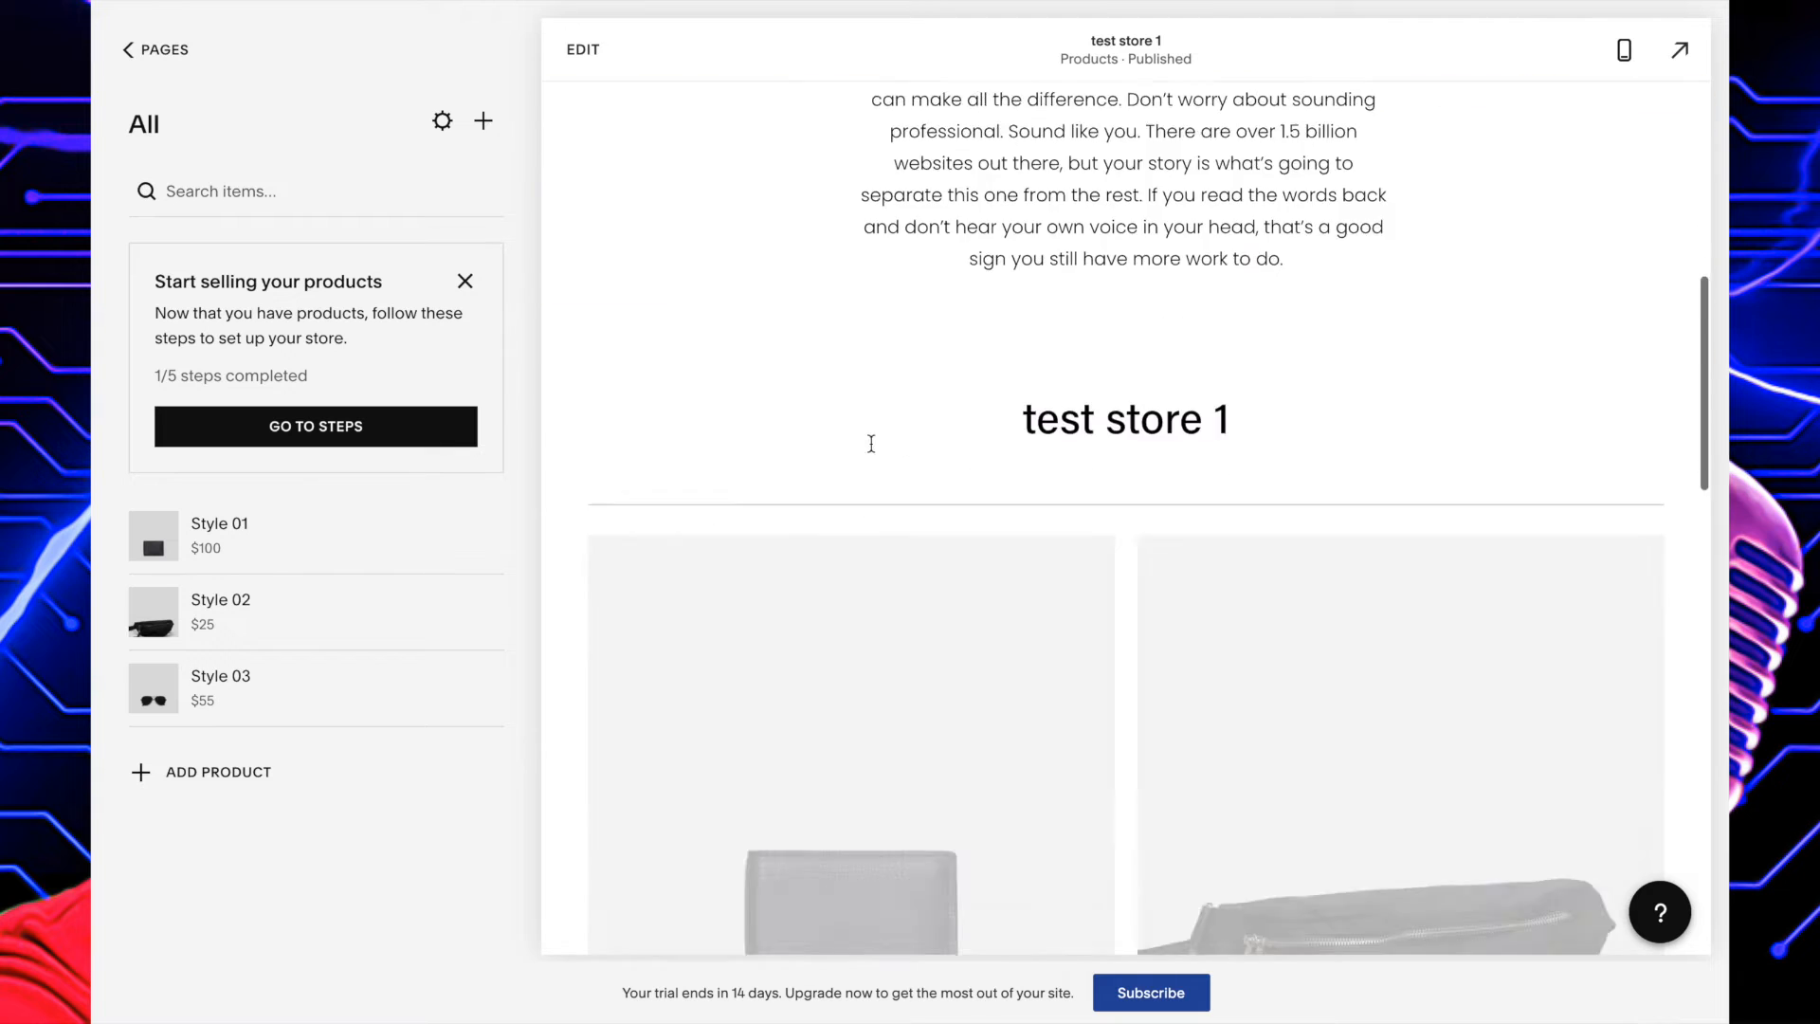
scroll(870, 446, "up", 3)
left_click(584, 50)
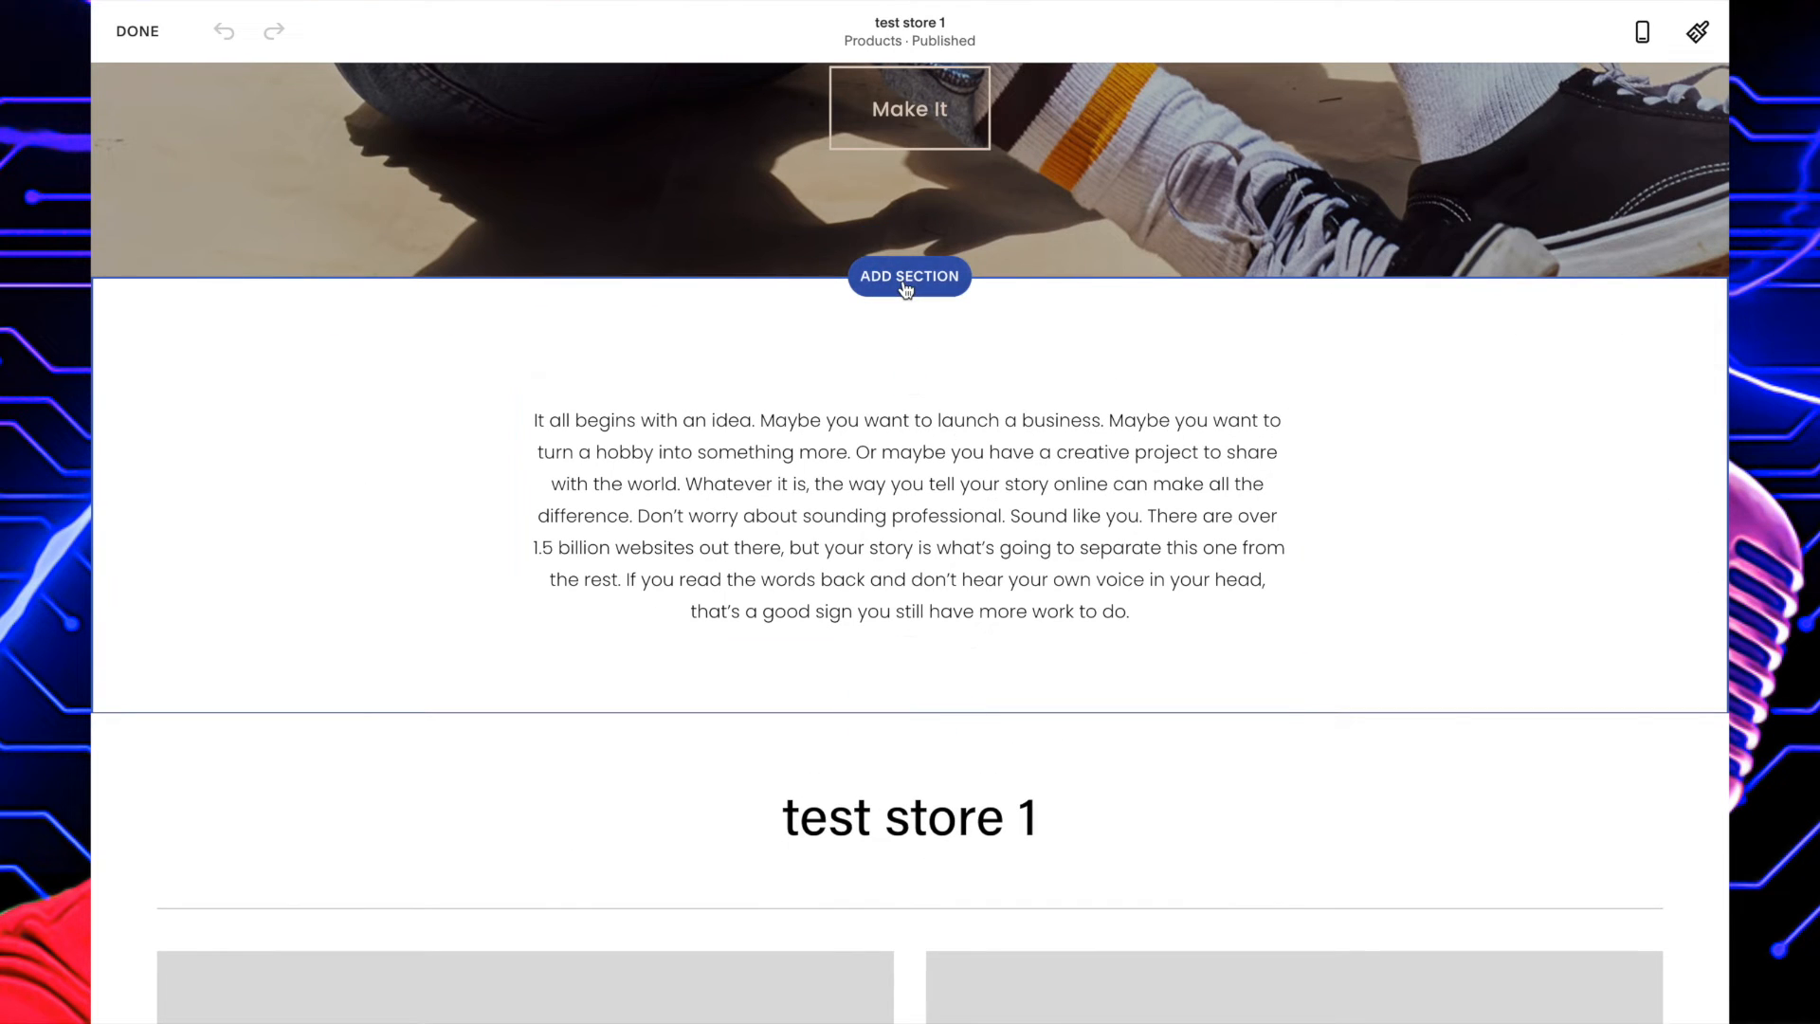
Insert a Music section with text beside a single-track SoundCloud player between the banner image and the intro paragraph.
left_click(906, 282)
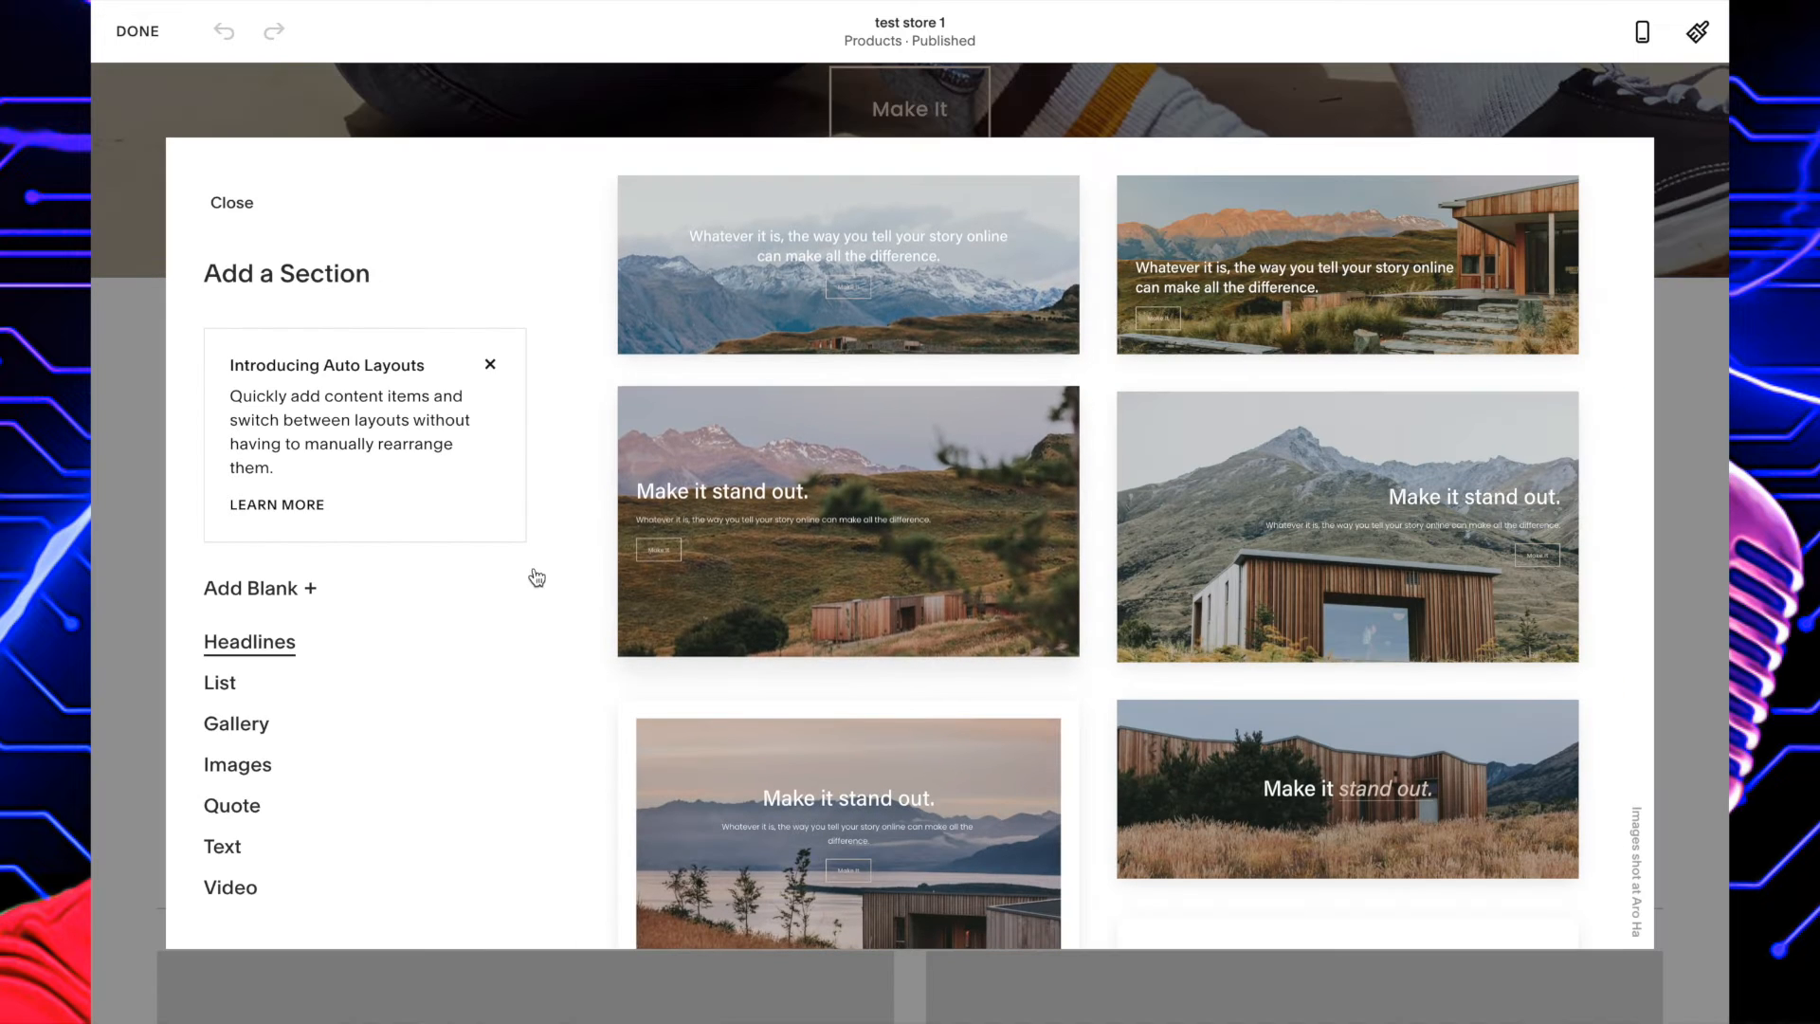
scroll(299, 791, "down", 7)
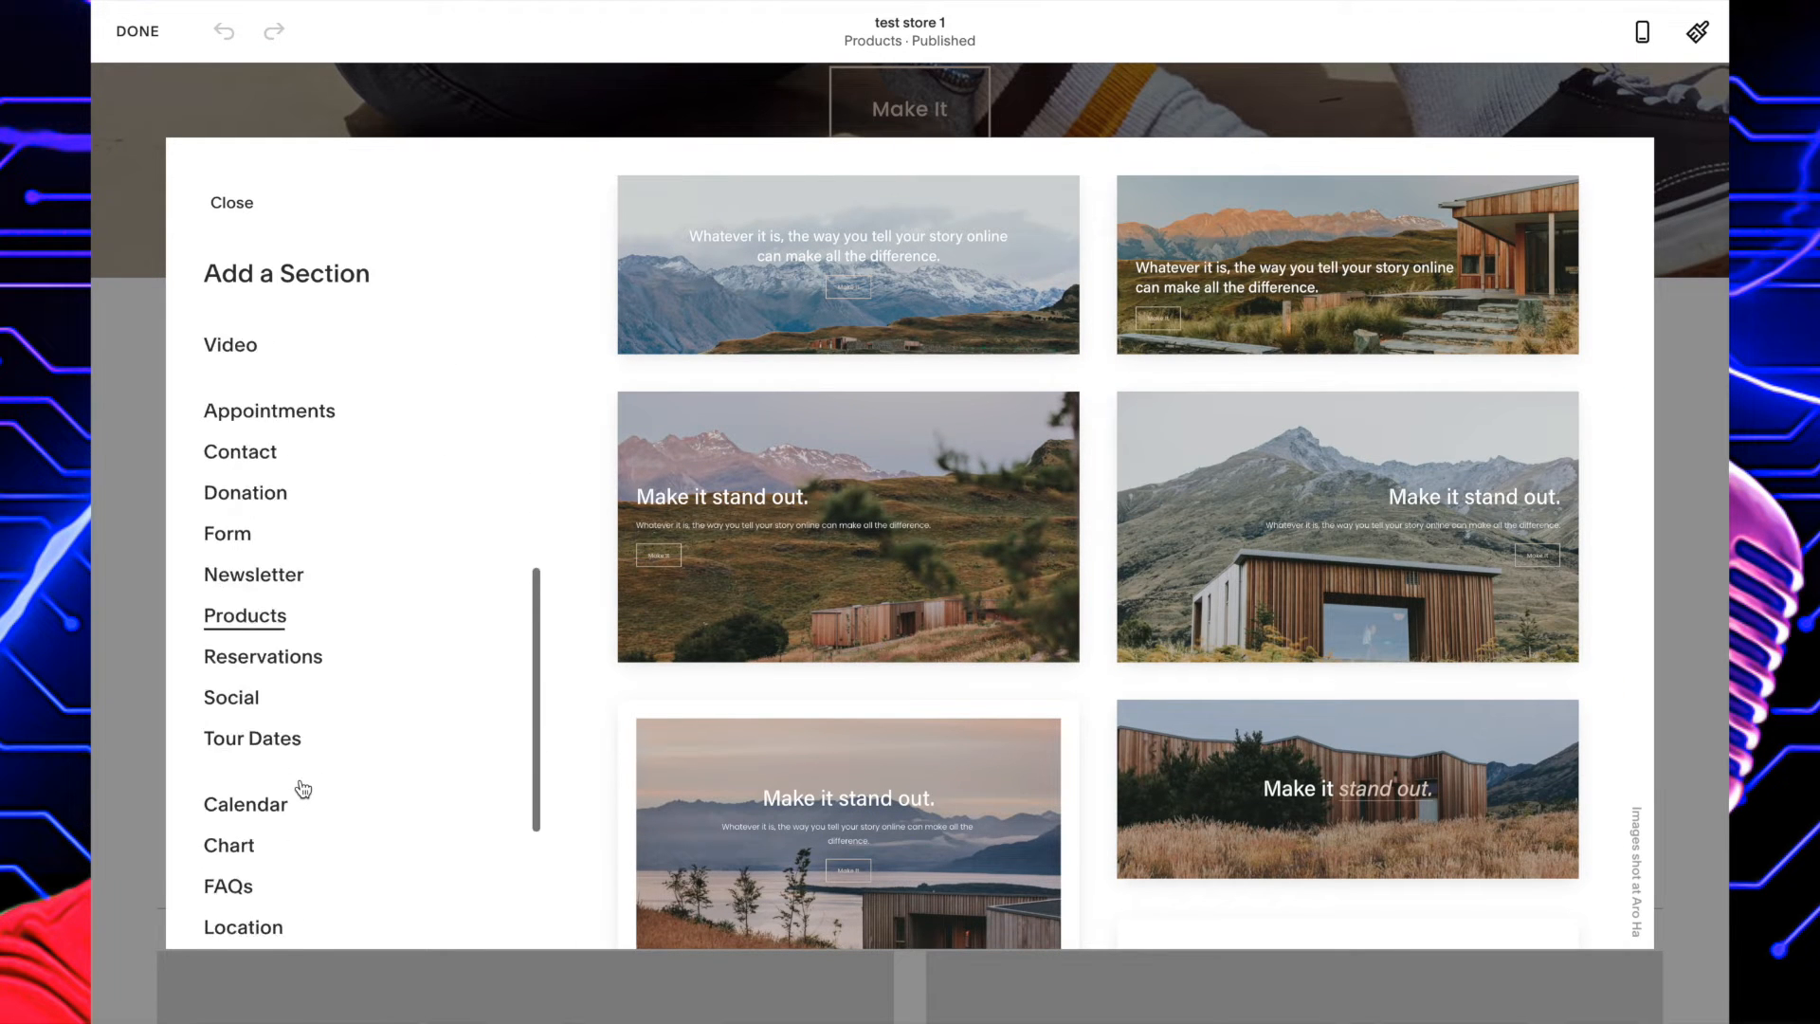
scroll(301, 789, "down", 2)
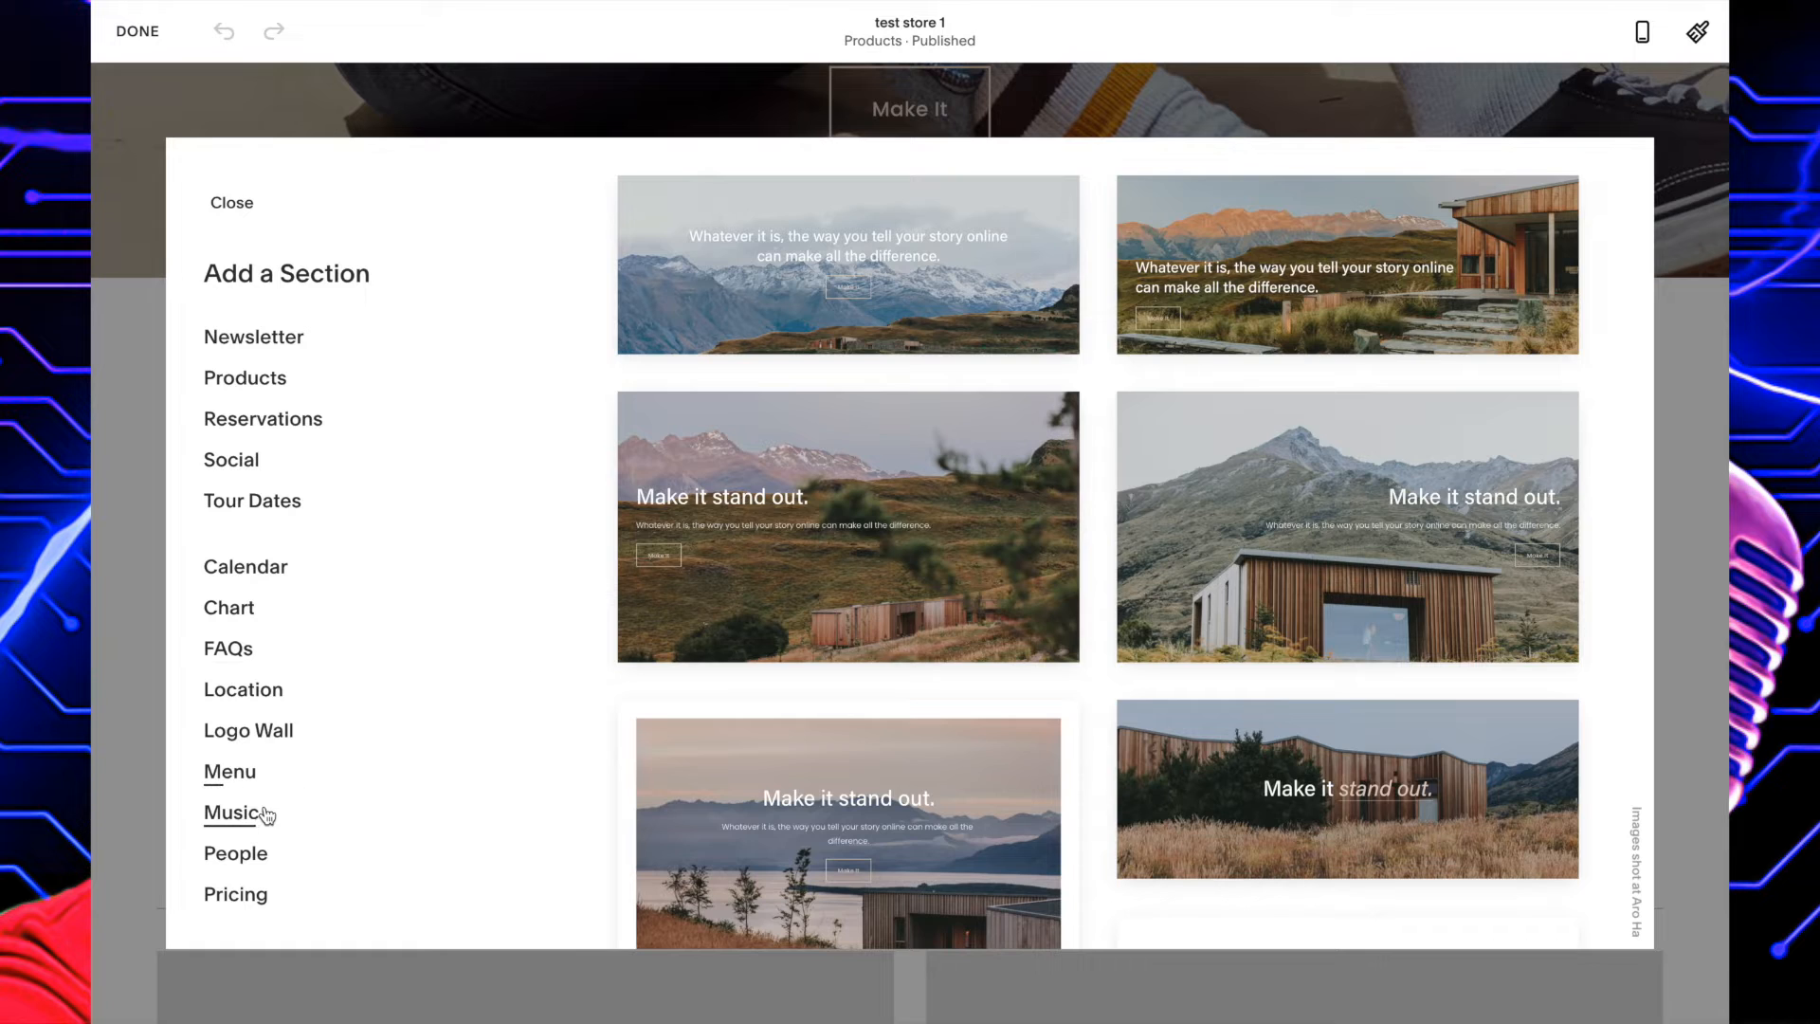
left_click(266, 813)
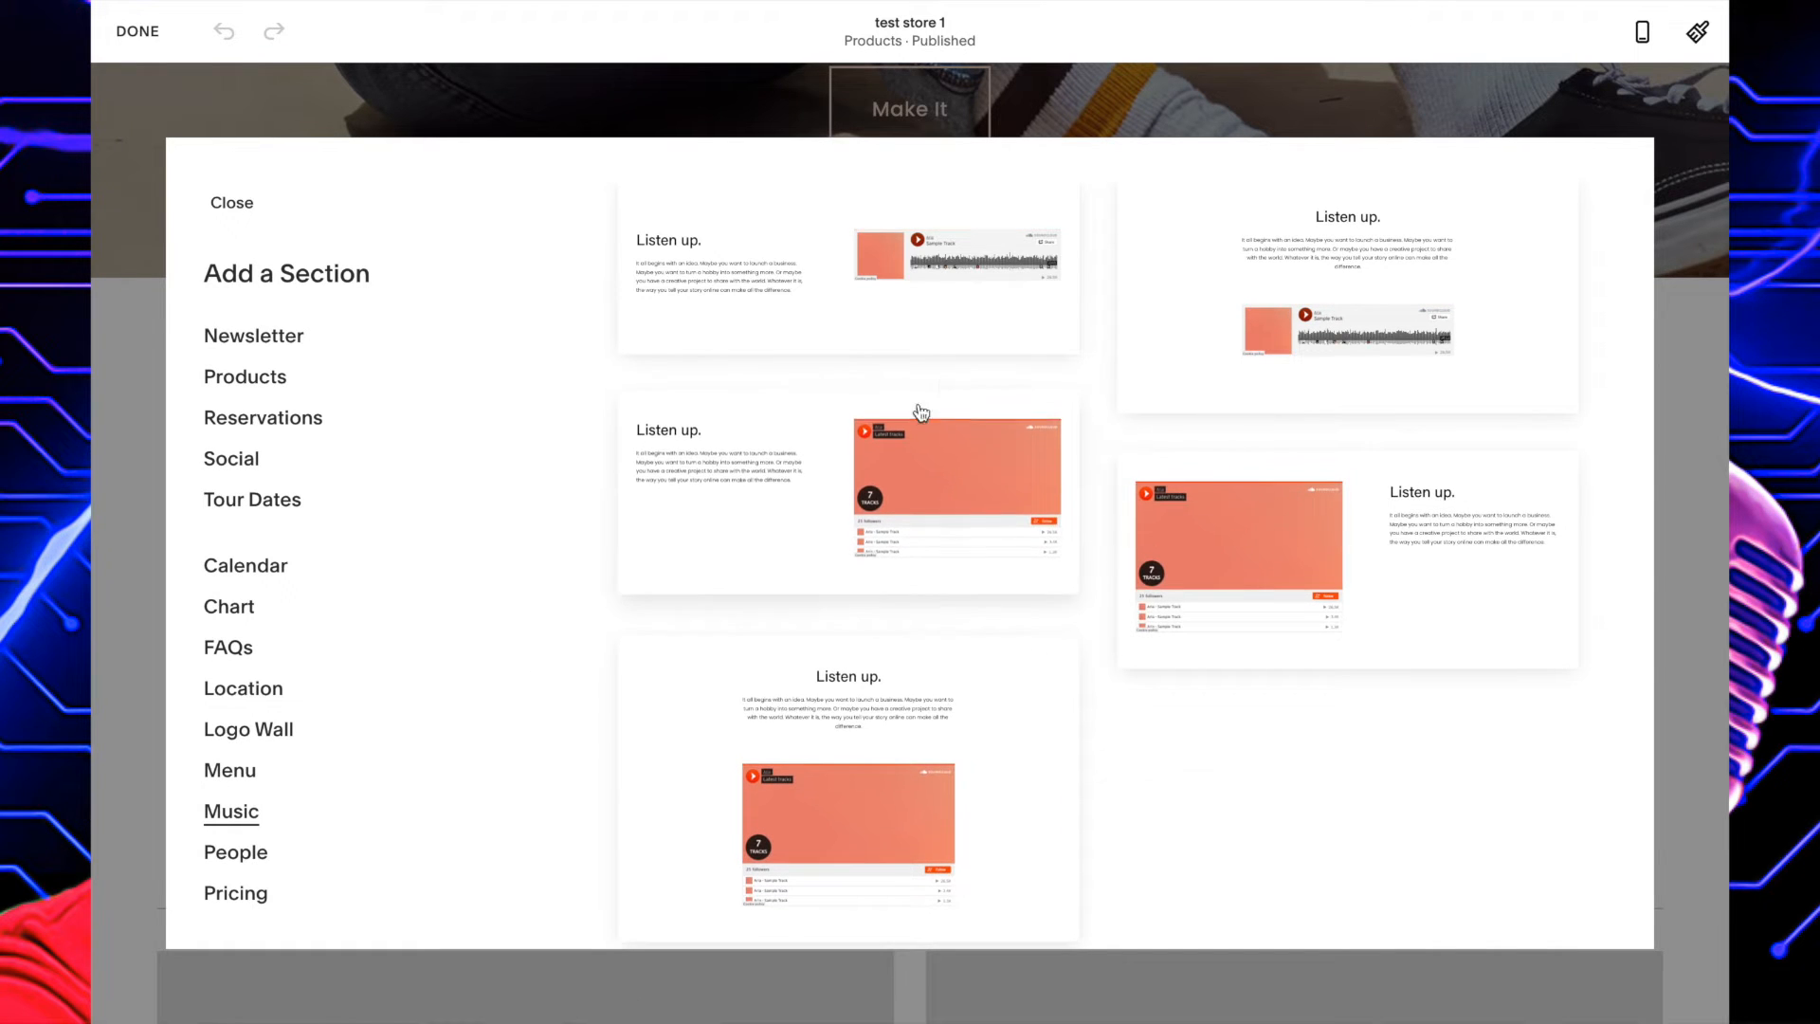
left_click(821, 310)
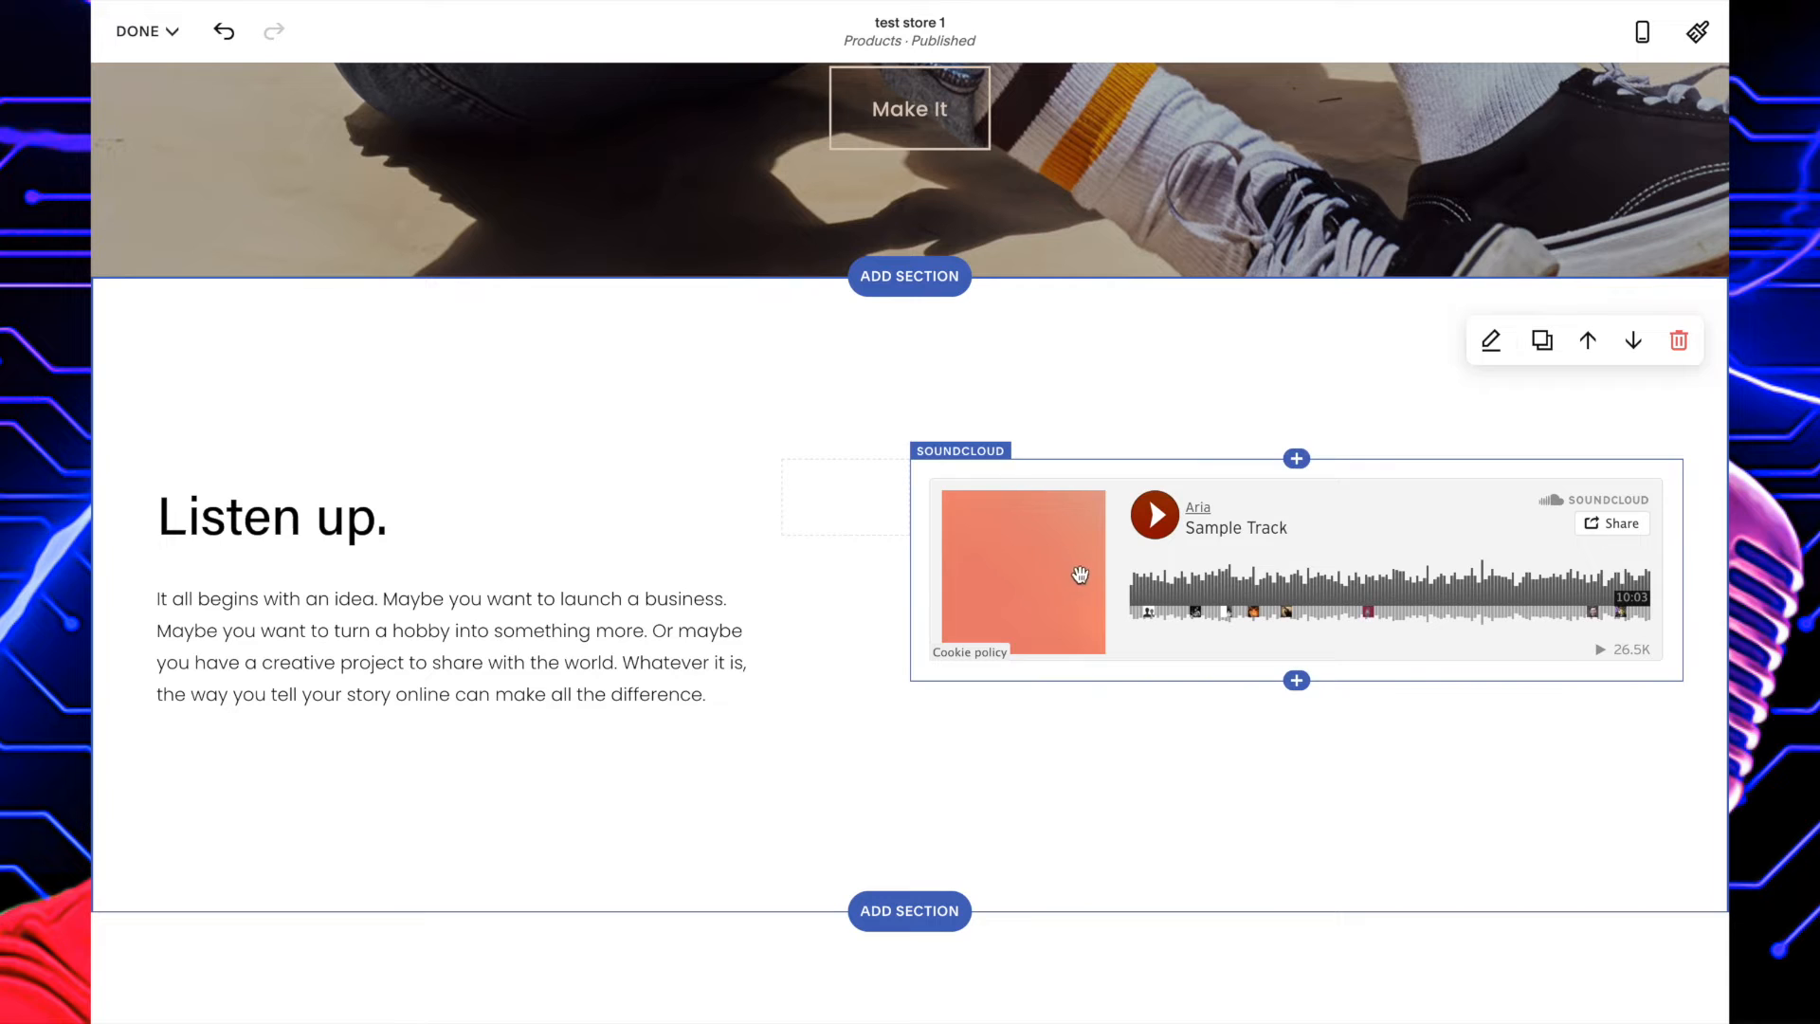
Delete the SoundCloud block from the new "Listen up." section, keeping the section itself.
left_click(1680, 342)
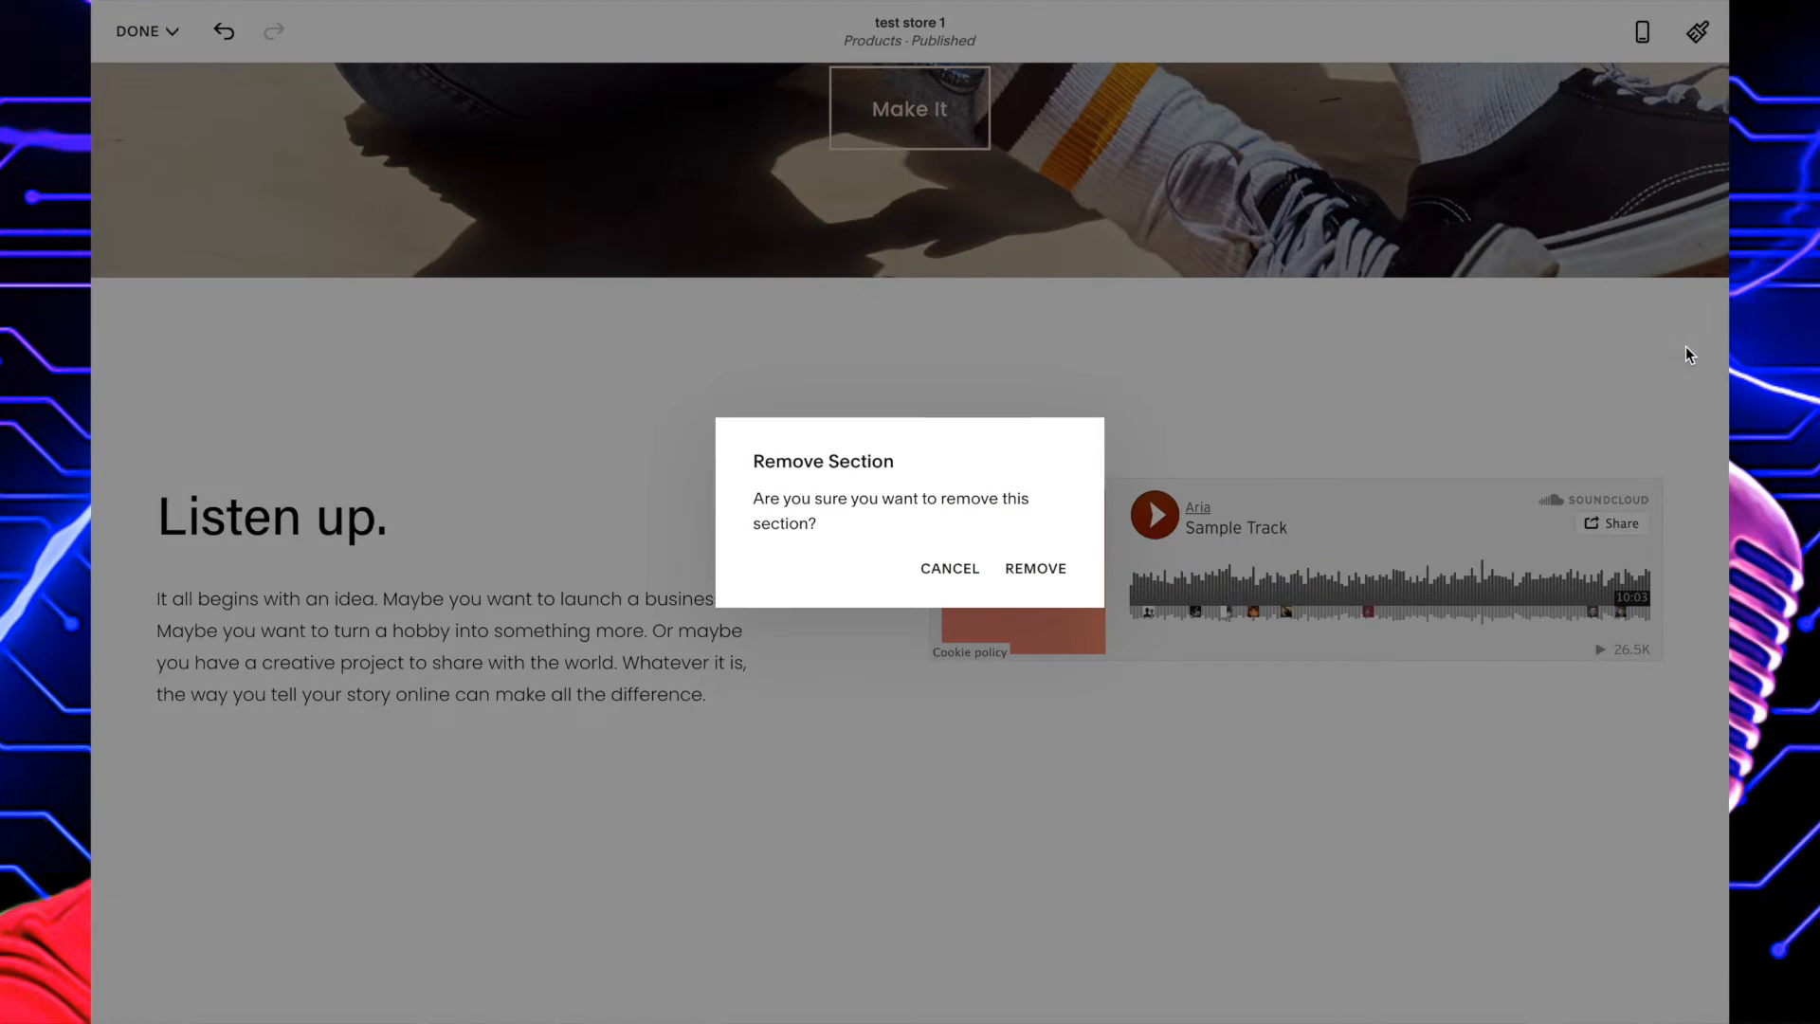
left_click(959, 569)
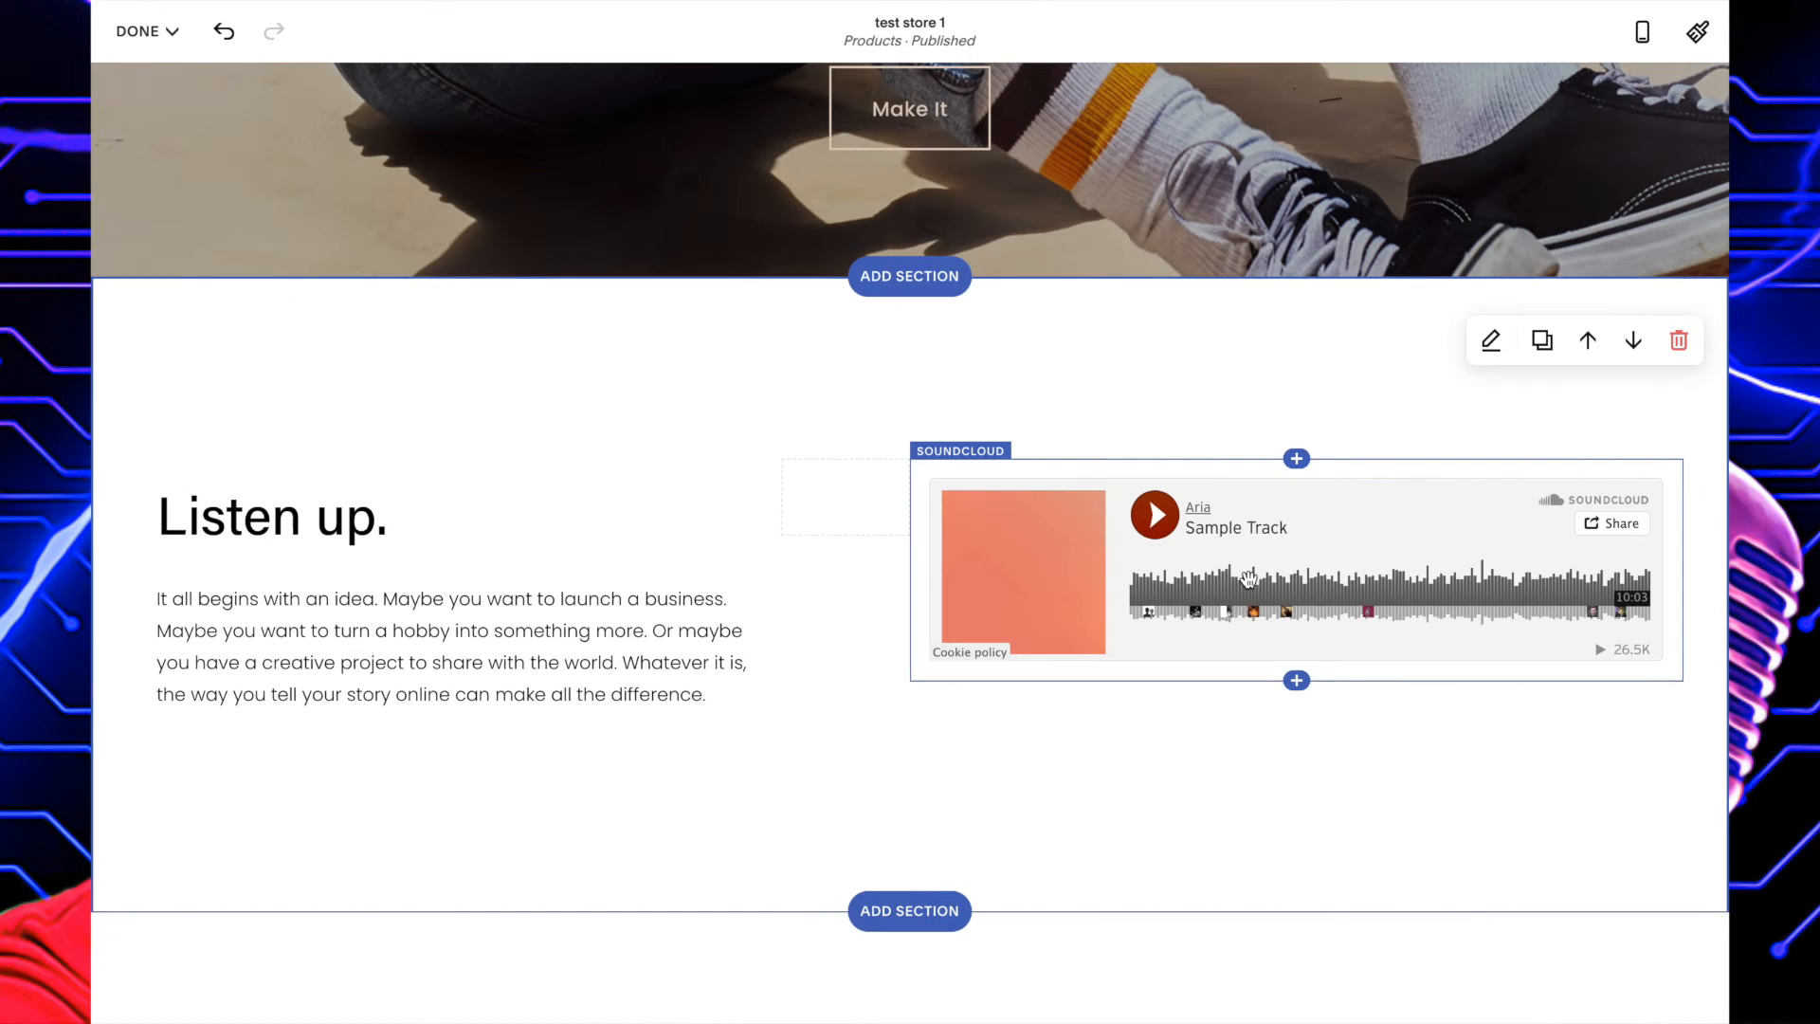
left_click(1304, 485)
left_click(1116, 420)
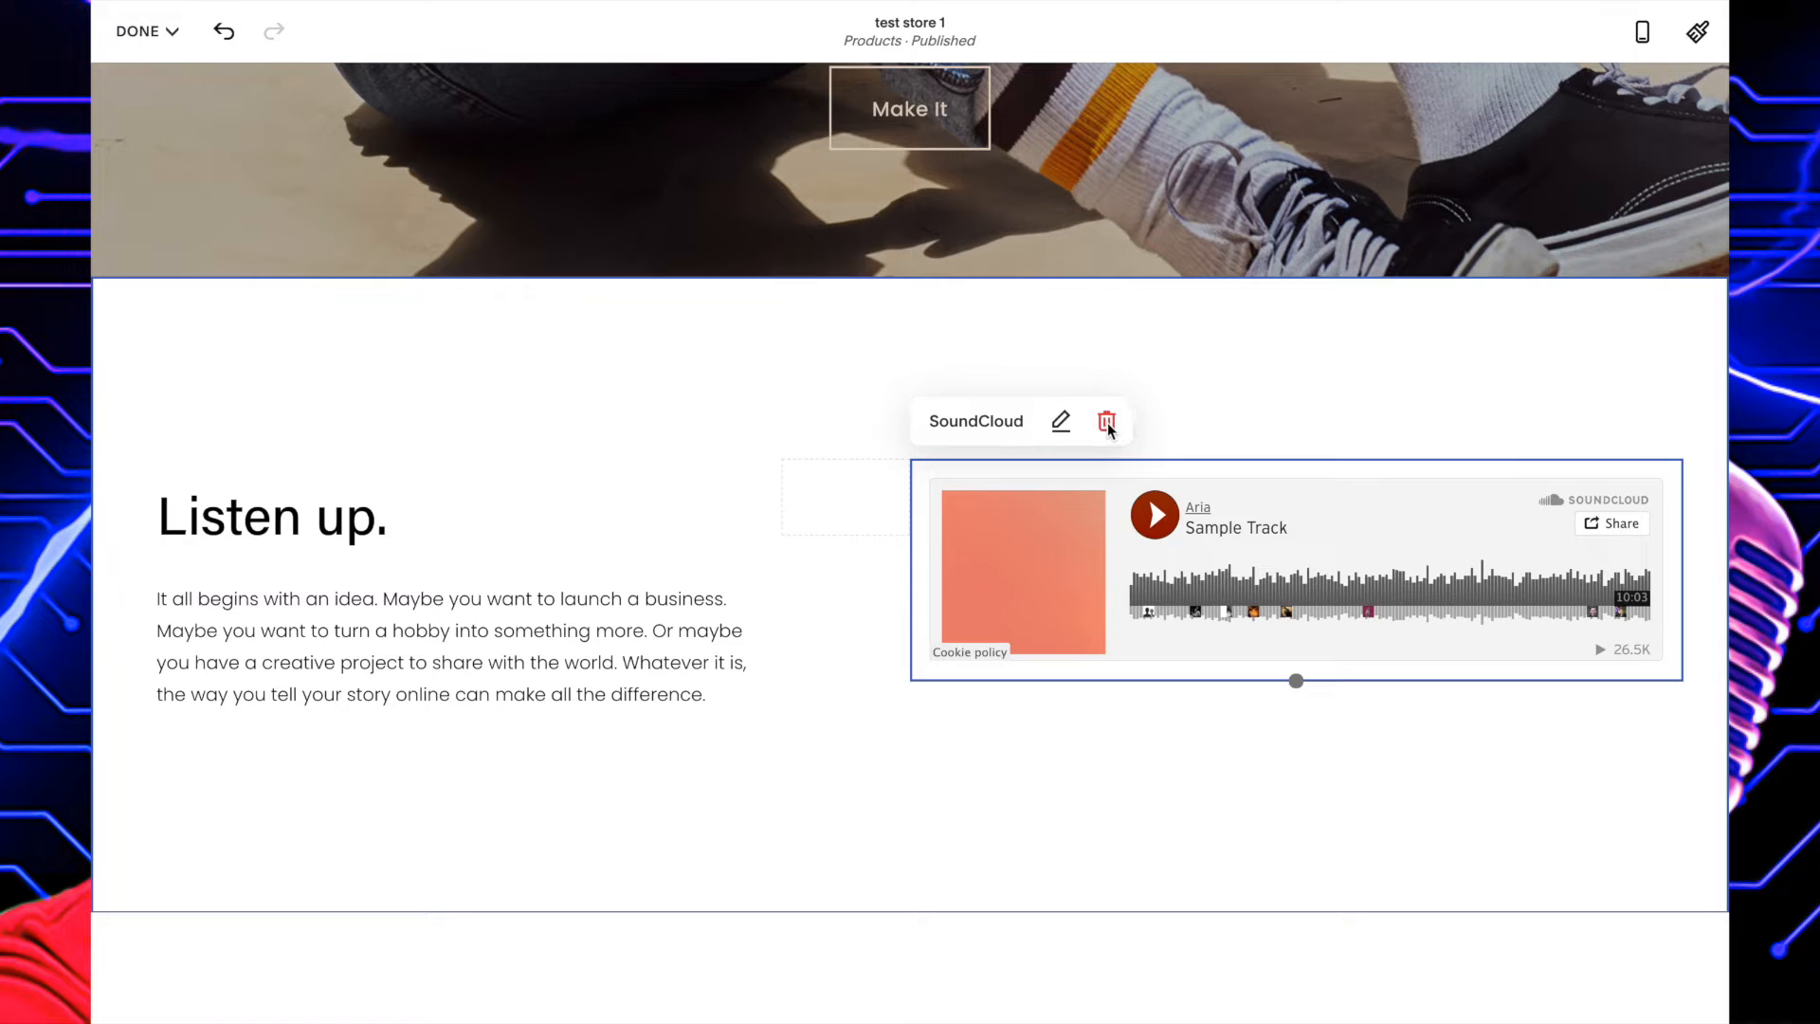
left_click(1036, 582)
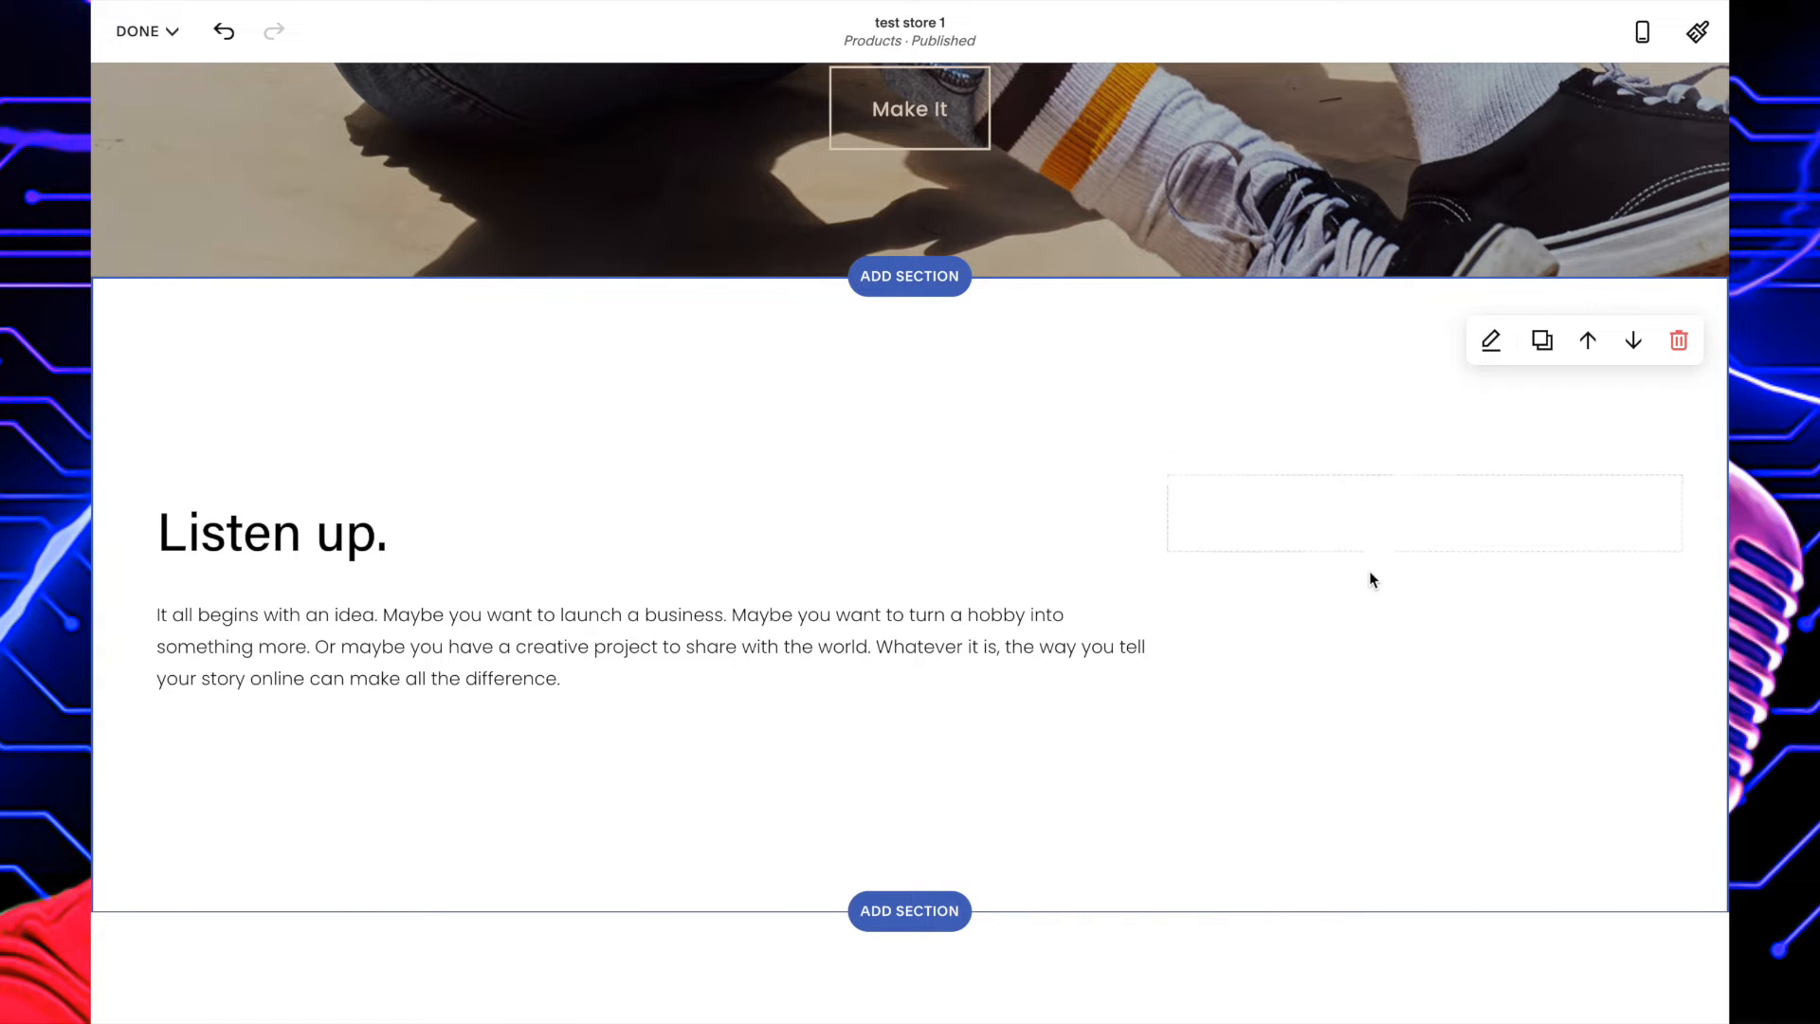
Add an audio block in the empty area beside the "Listen up." text and upload the "North Oakland Extasy" MP3 to it.
left_click(1425, 474)
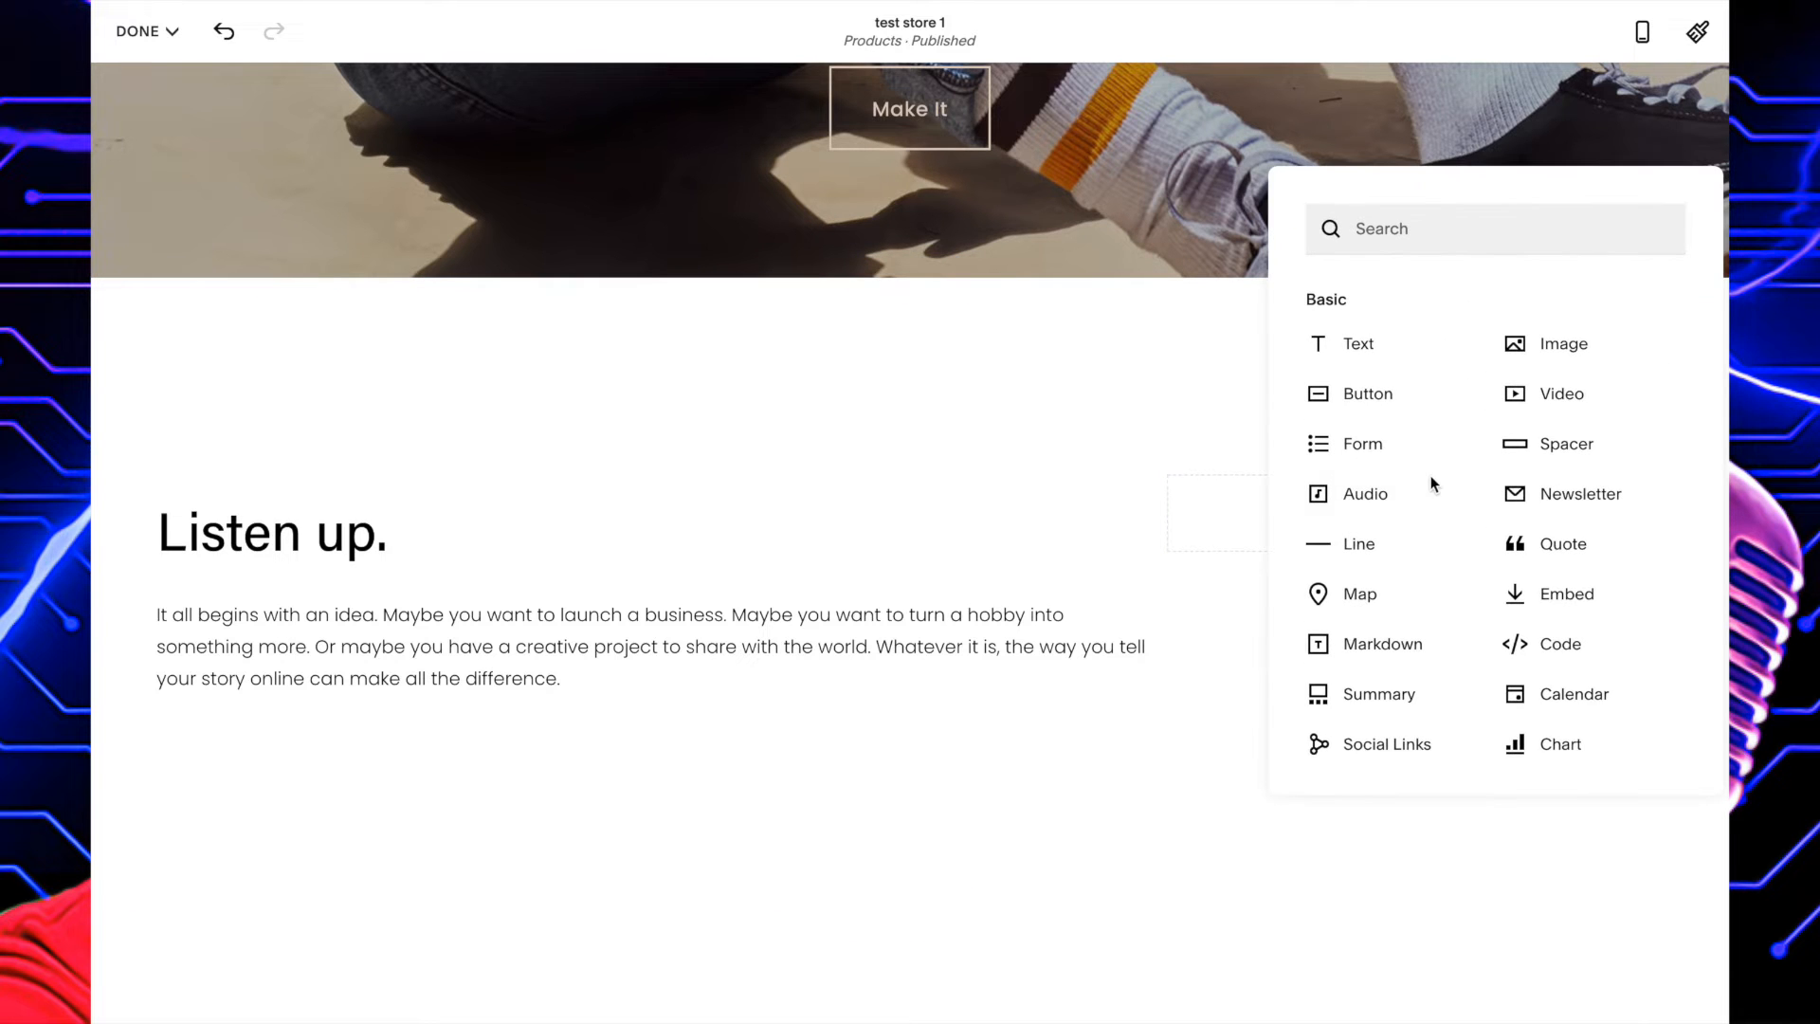
left_click(1337, 498)
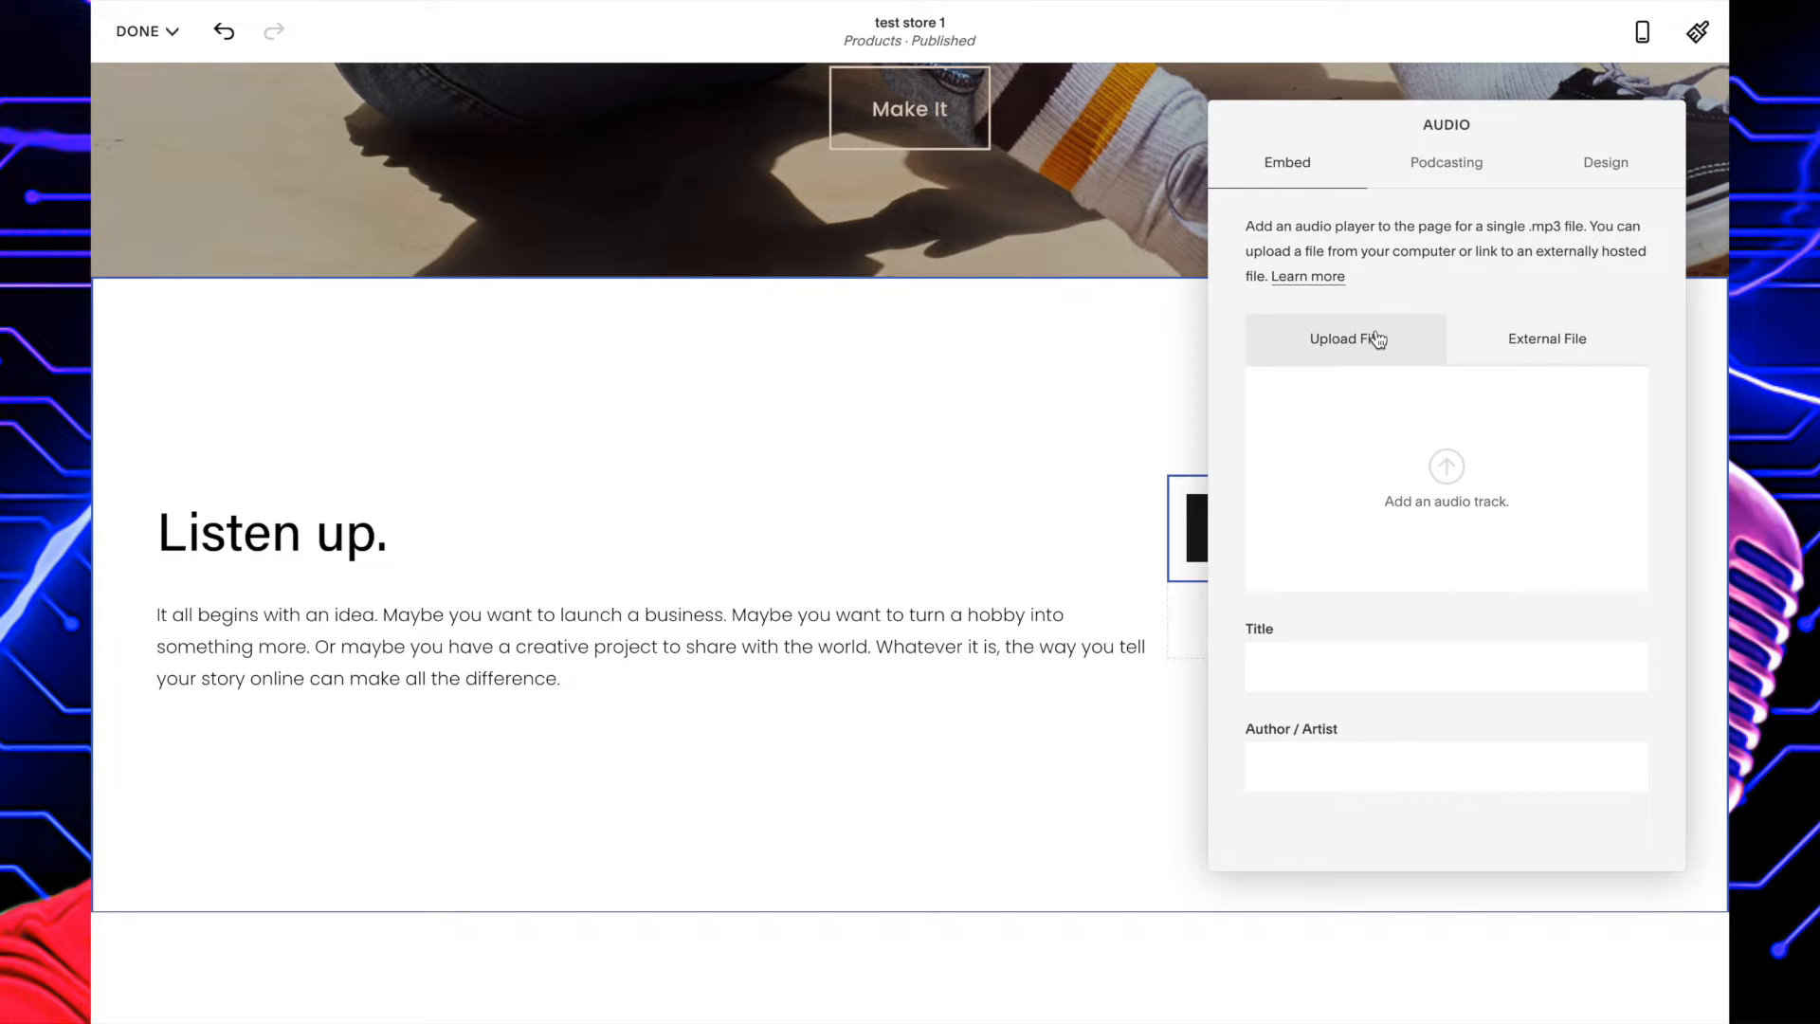
left_click(1437, 462)
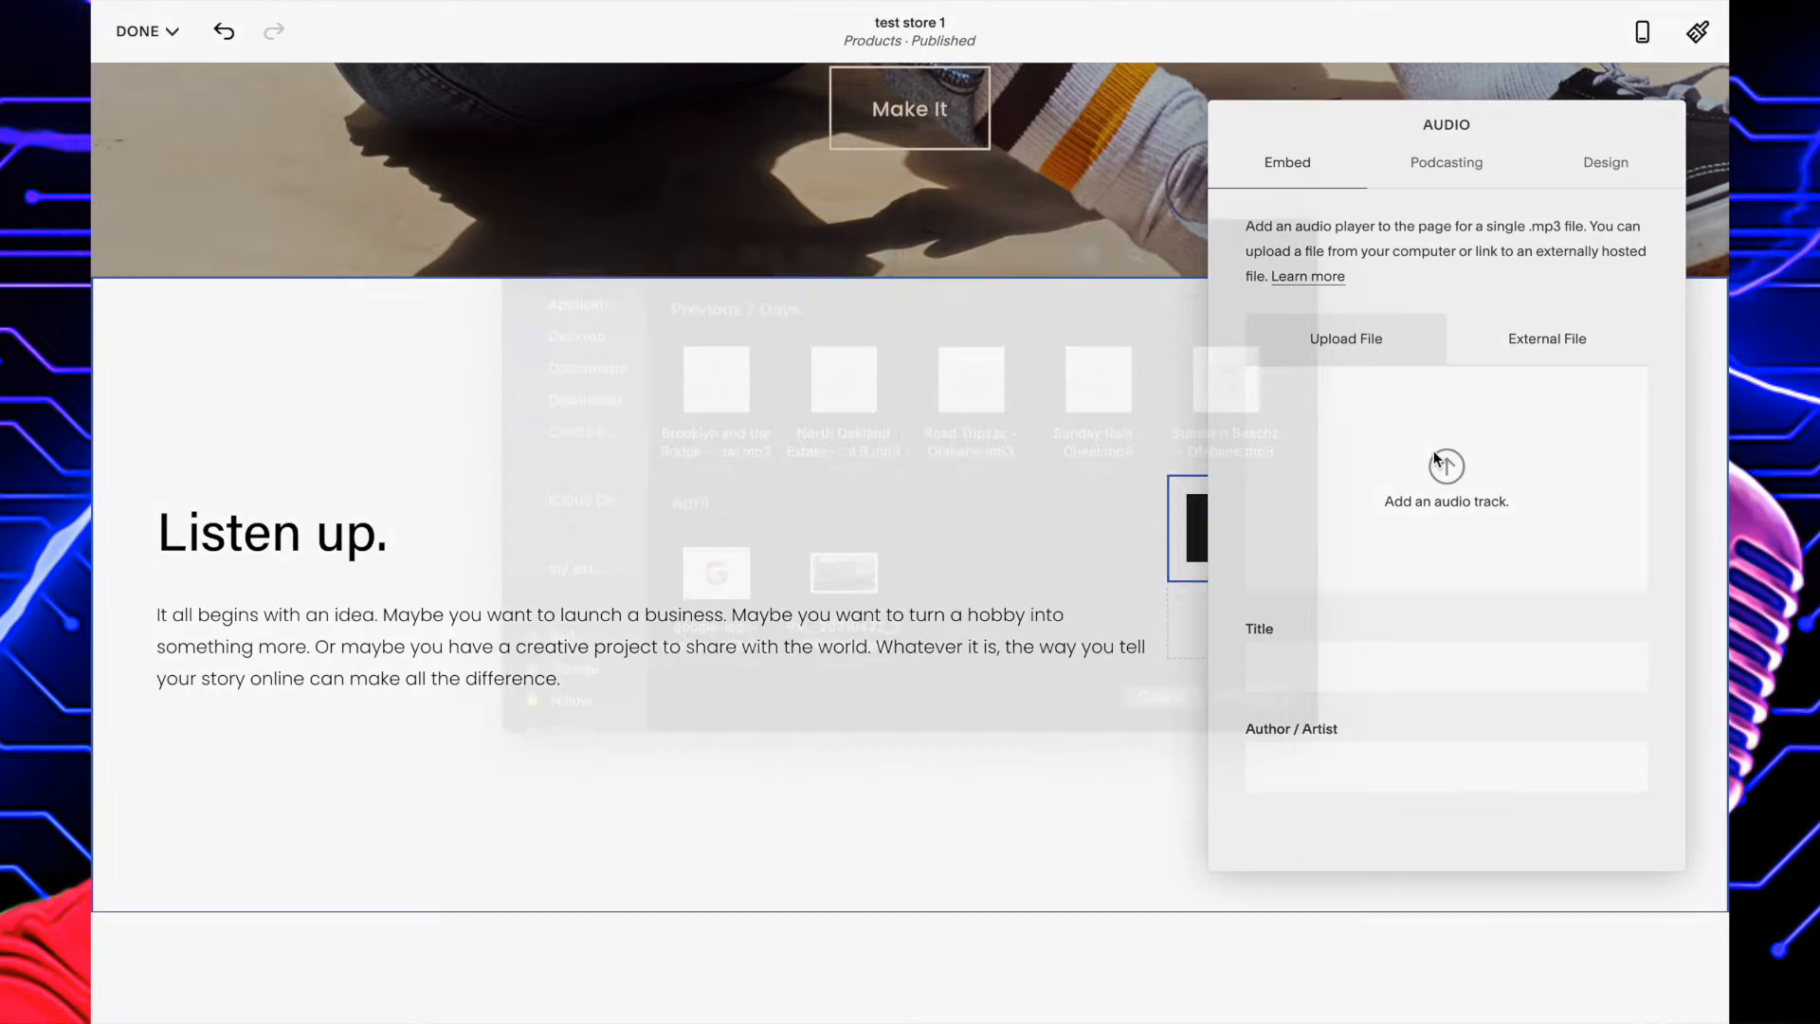
left_click(843, 417)
left_click(1250, 734)
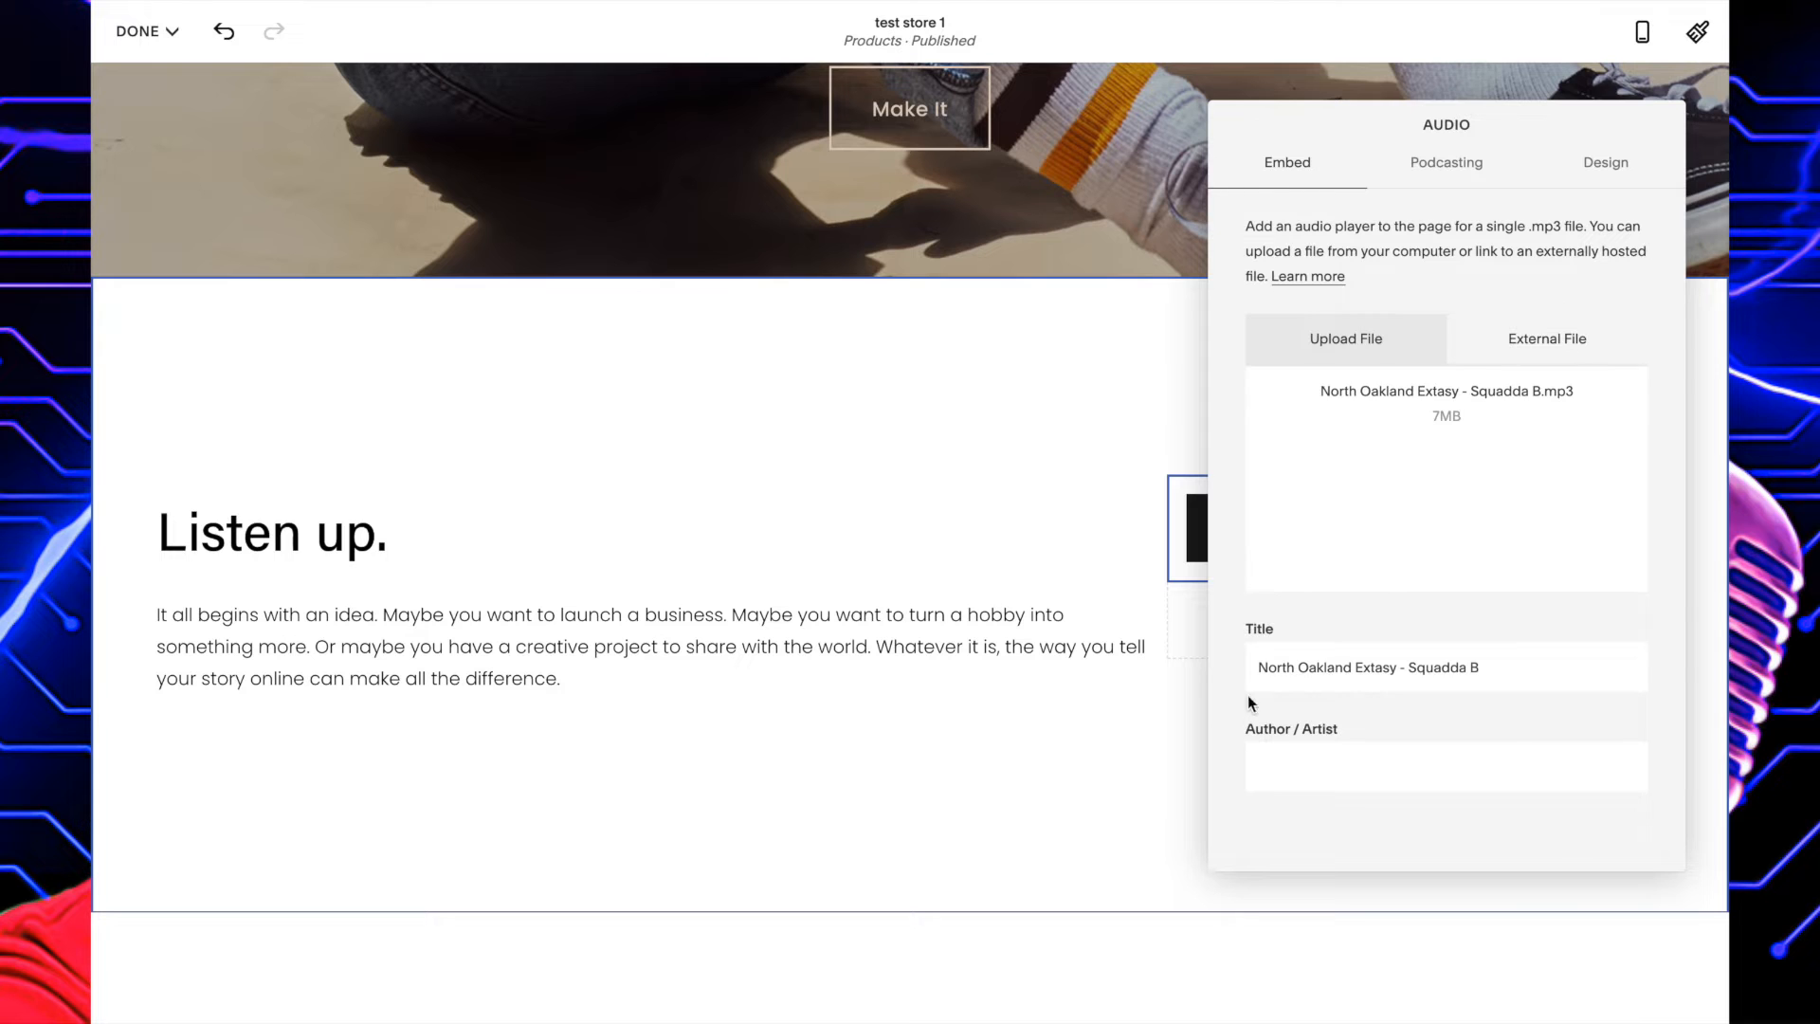
left_click(1064, 381)
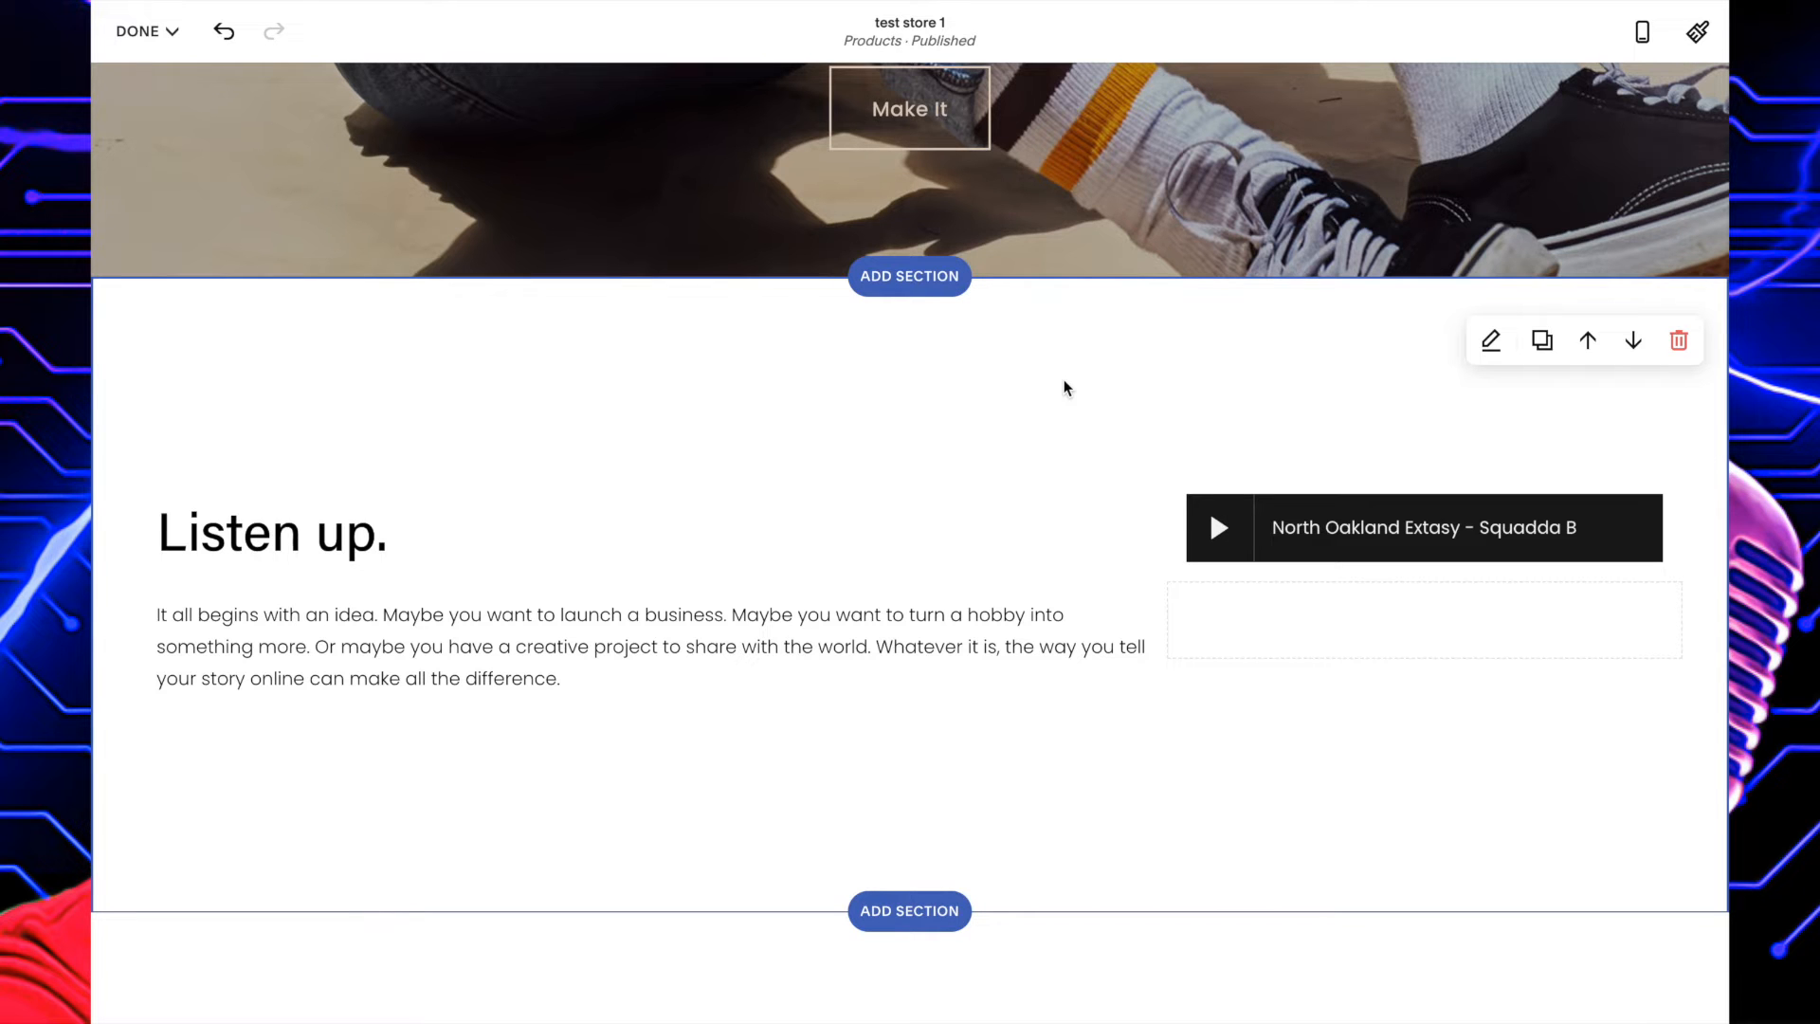
left_click(315, 548)
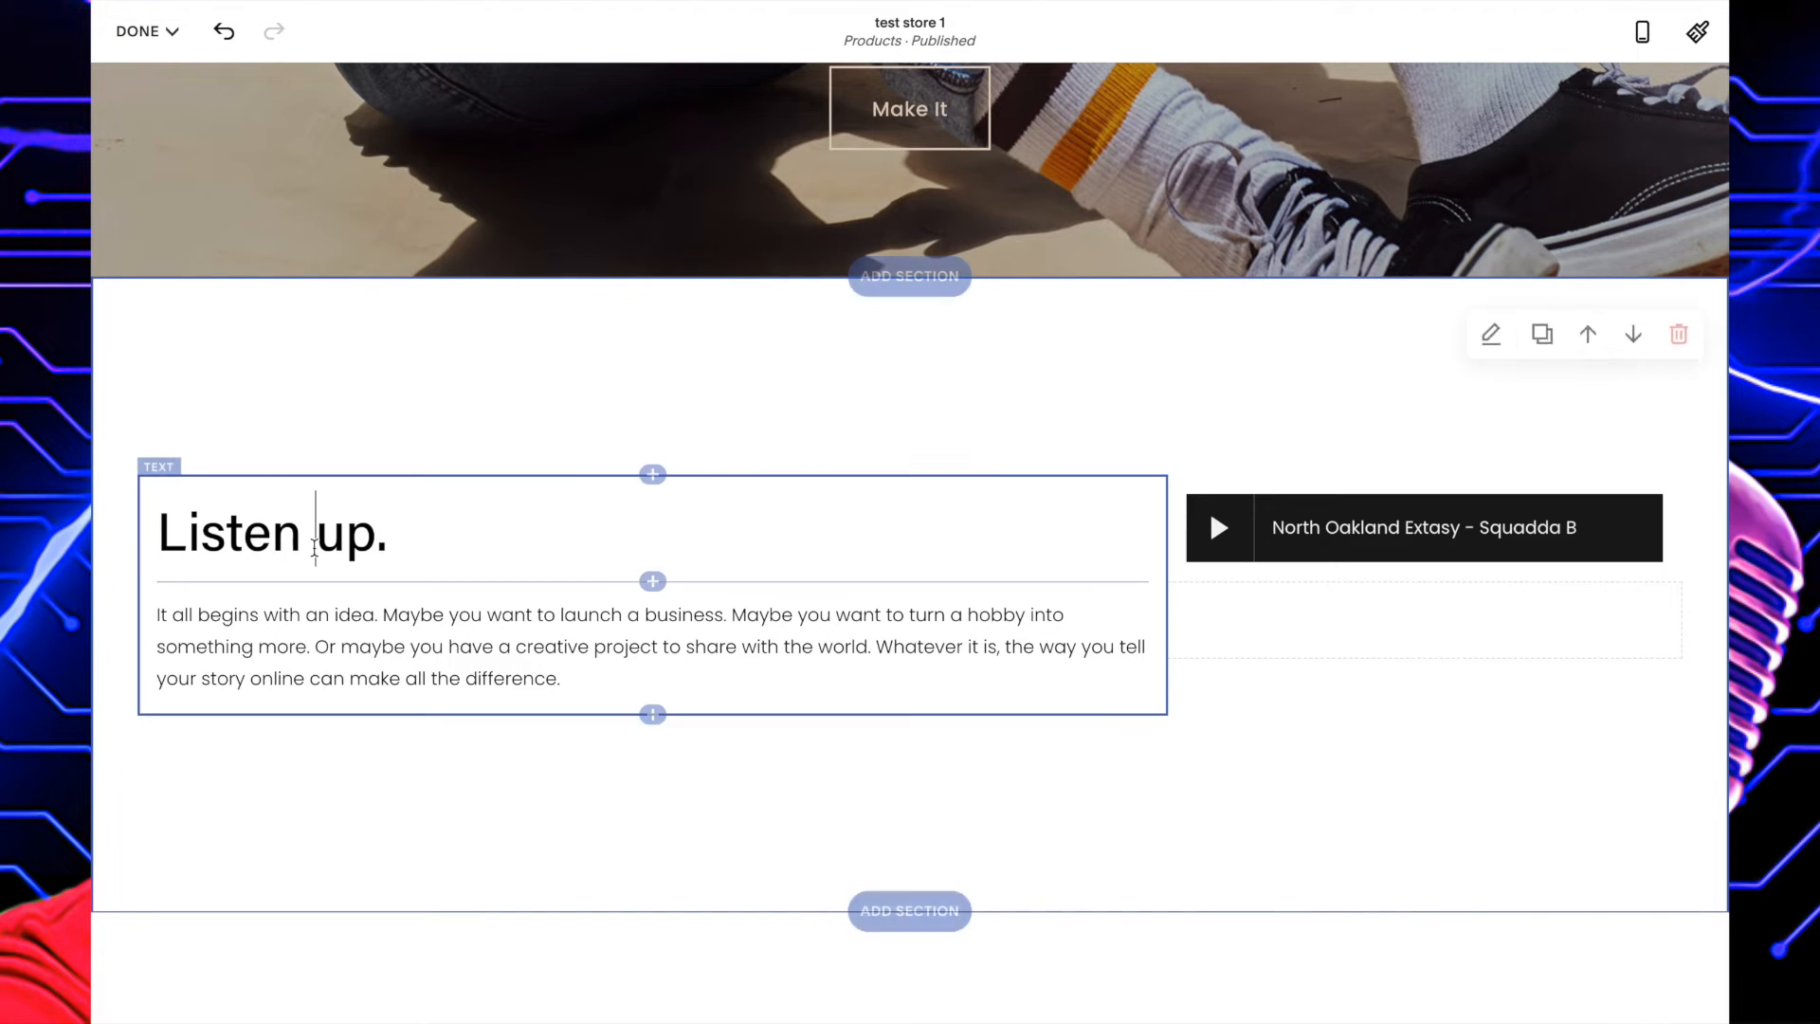
left_click(451, 647)
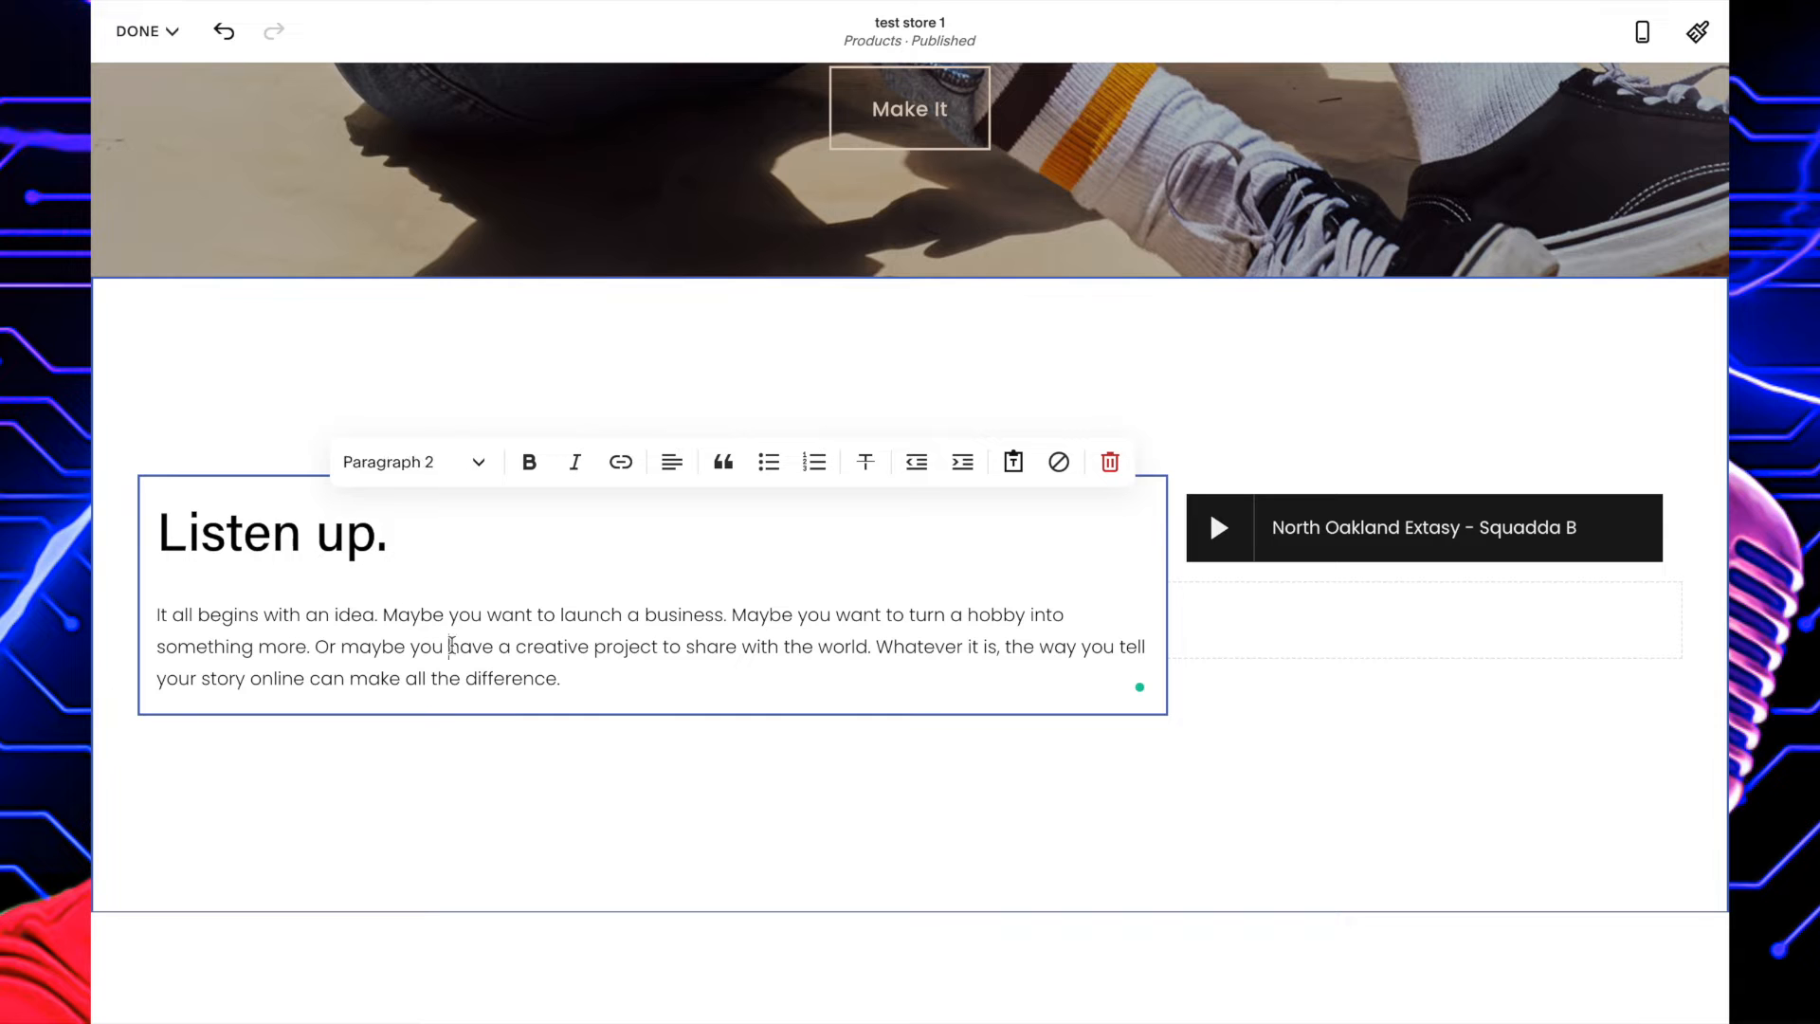
scroll(452, 646, "up", 5)
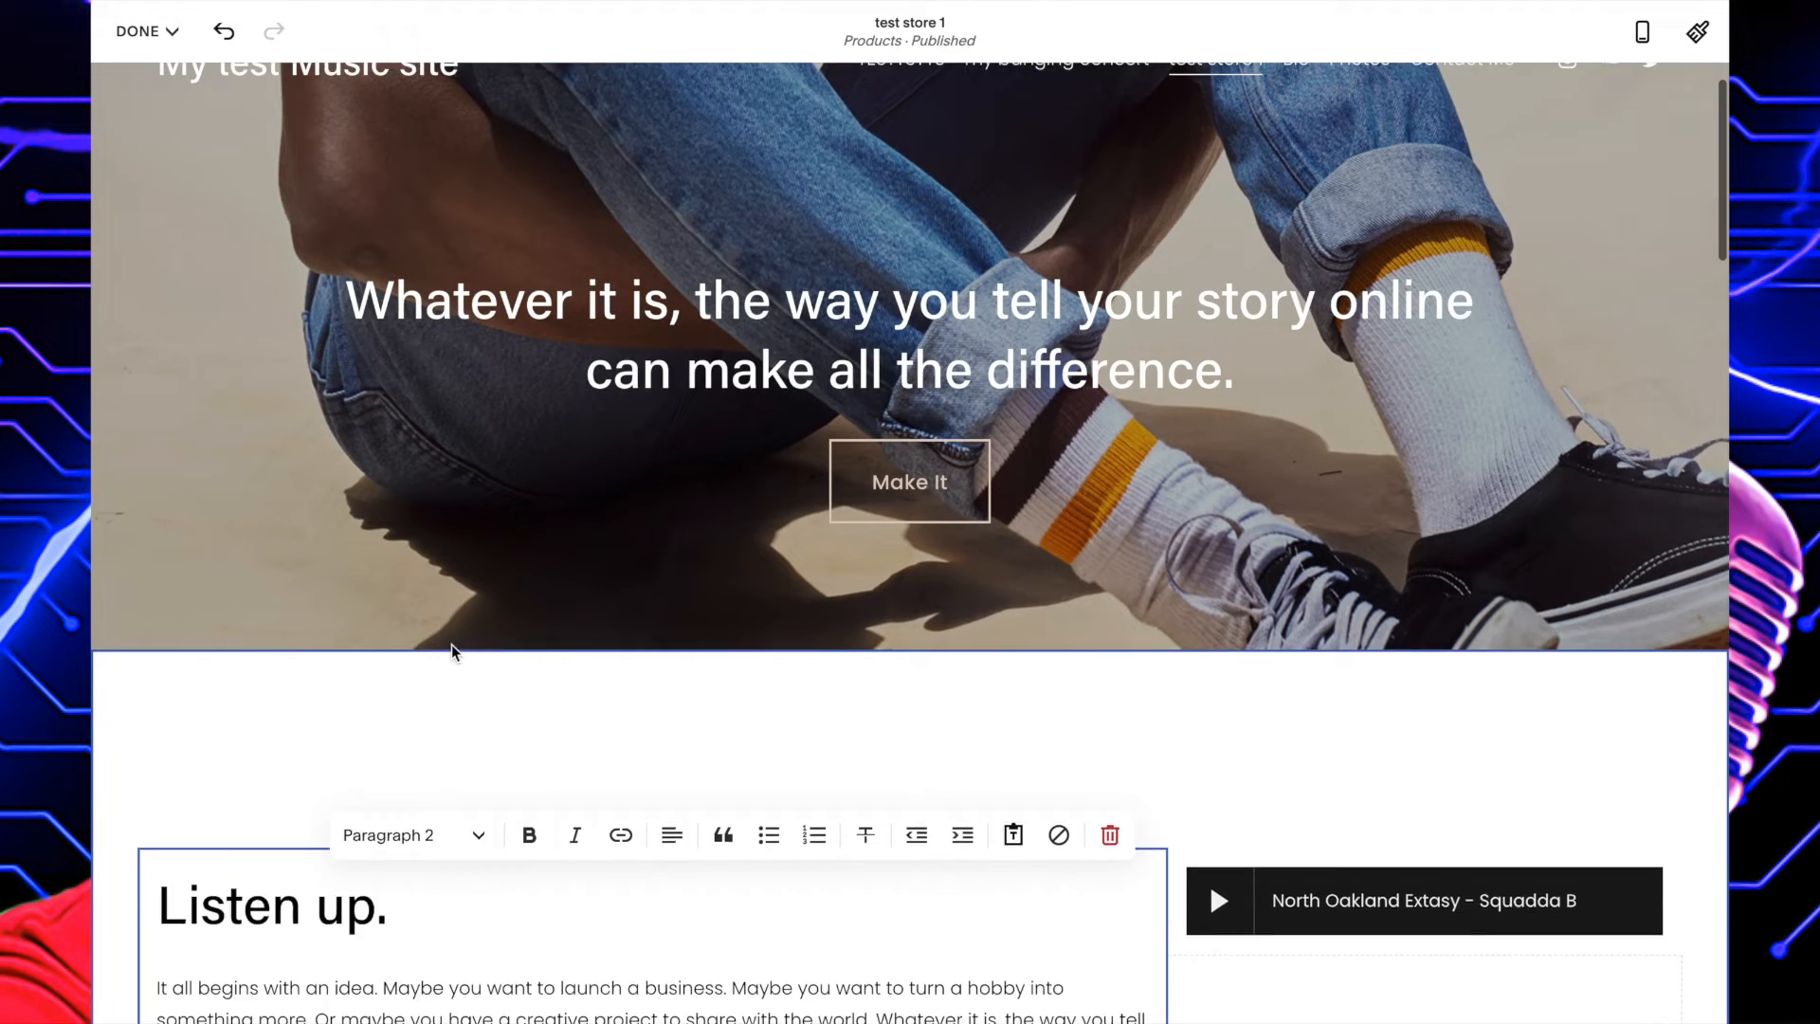
scroll(453, 510, "down", 8)
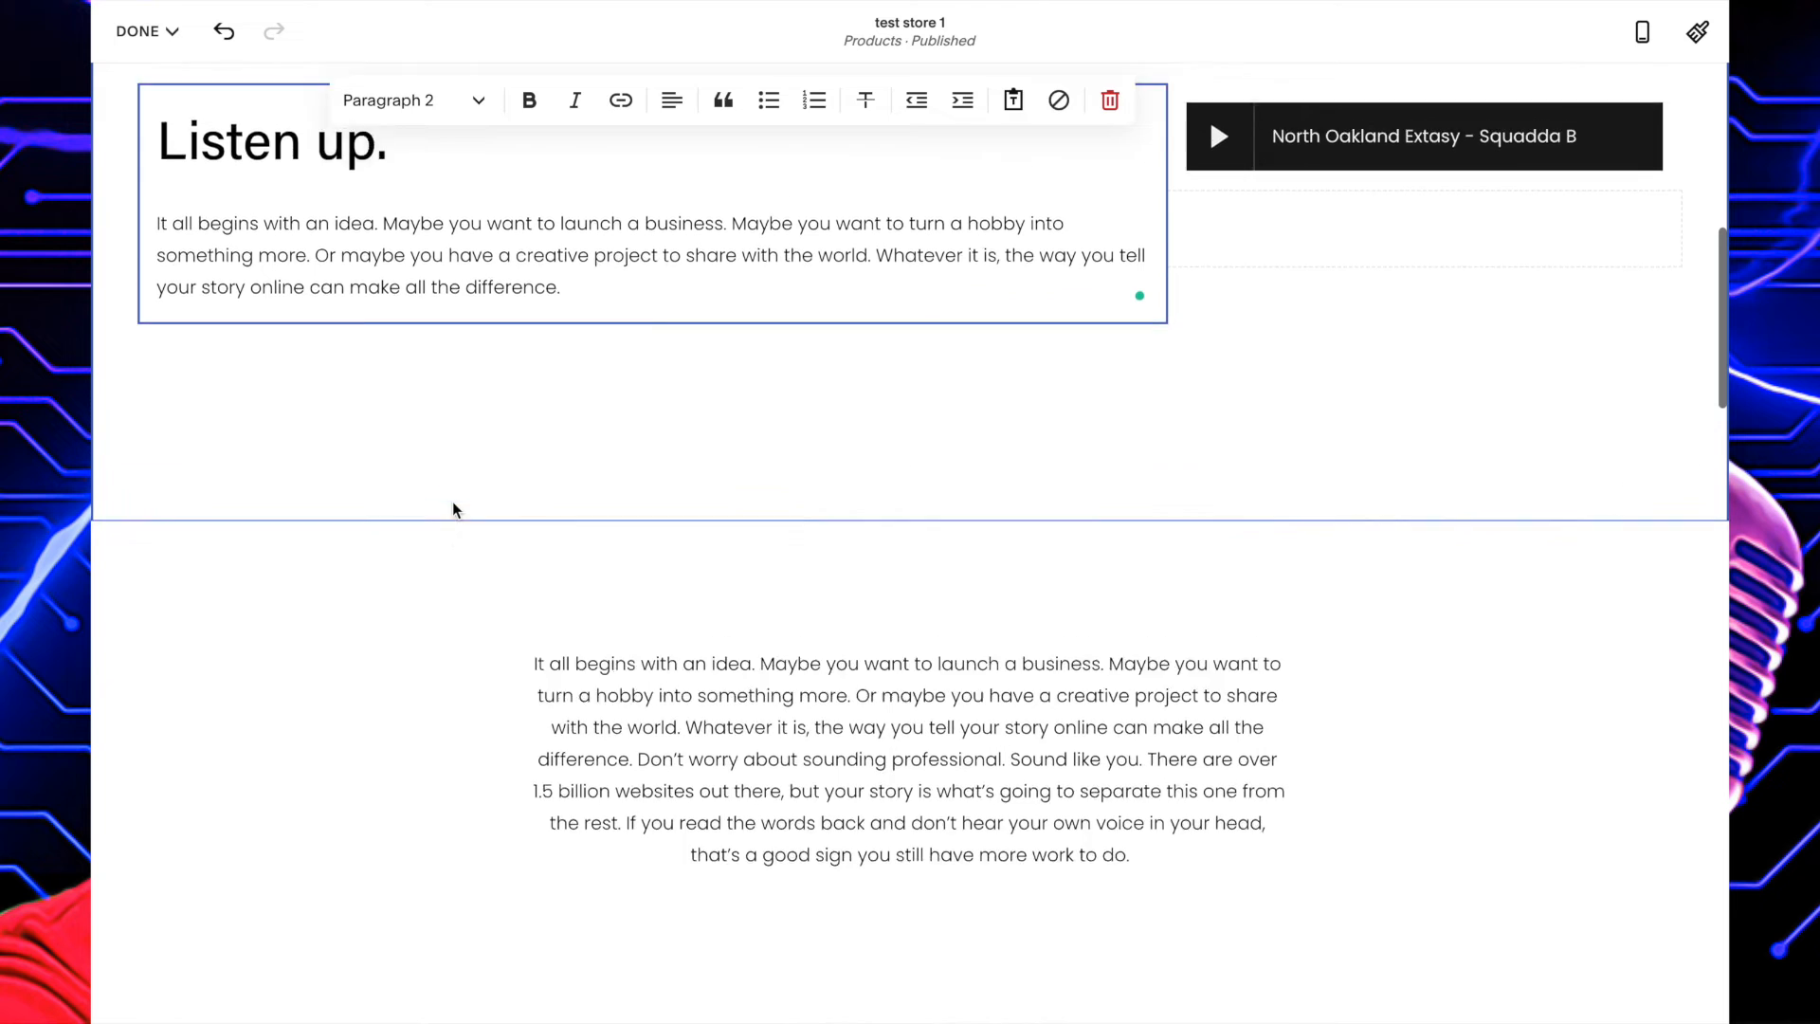
scroll(452, 504, "up", 4)
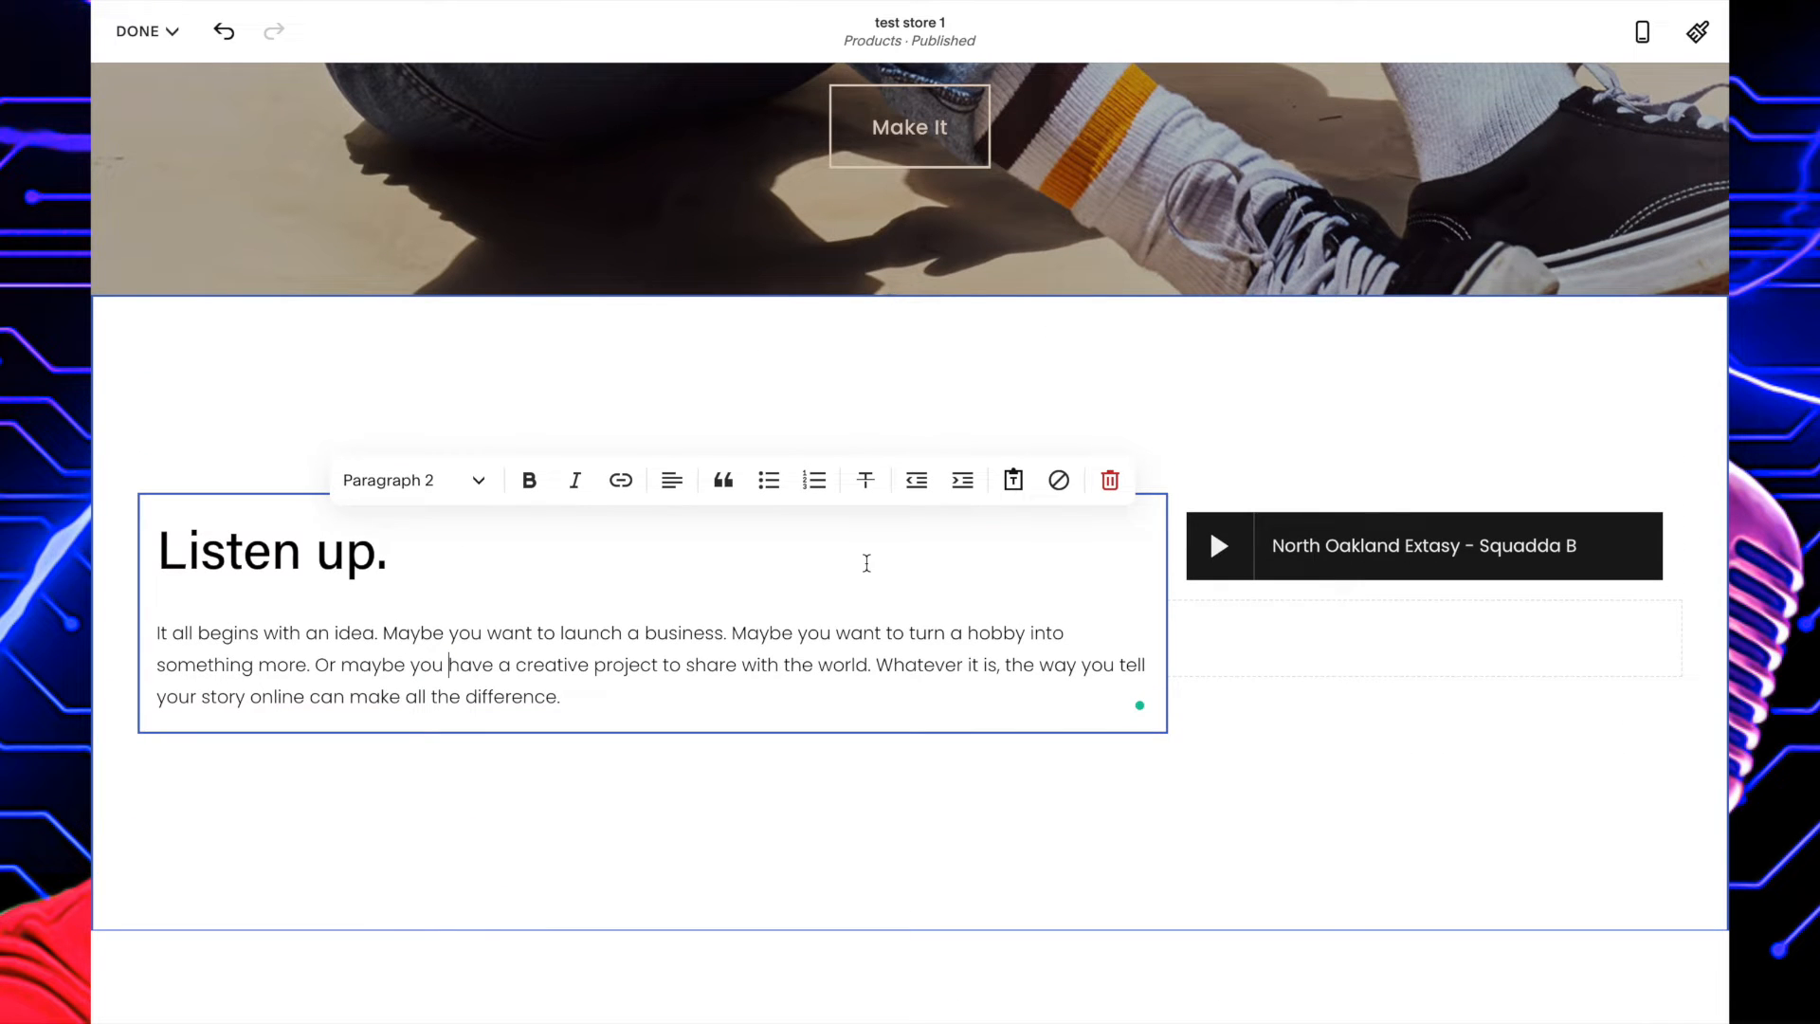
scroll(867, 563, "up", 2)
left_click(874, 554)
left_click(901, 489)
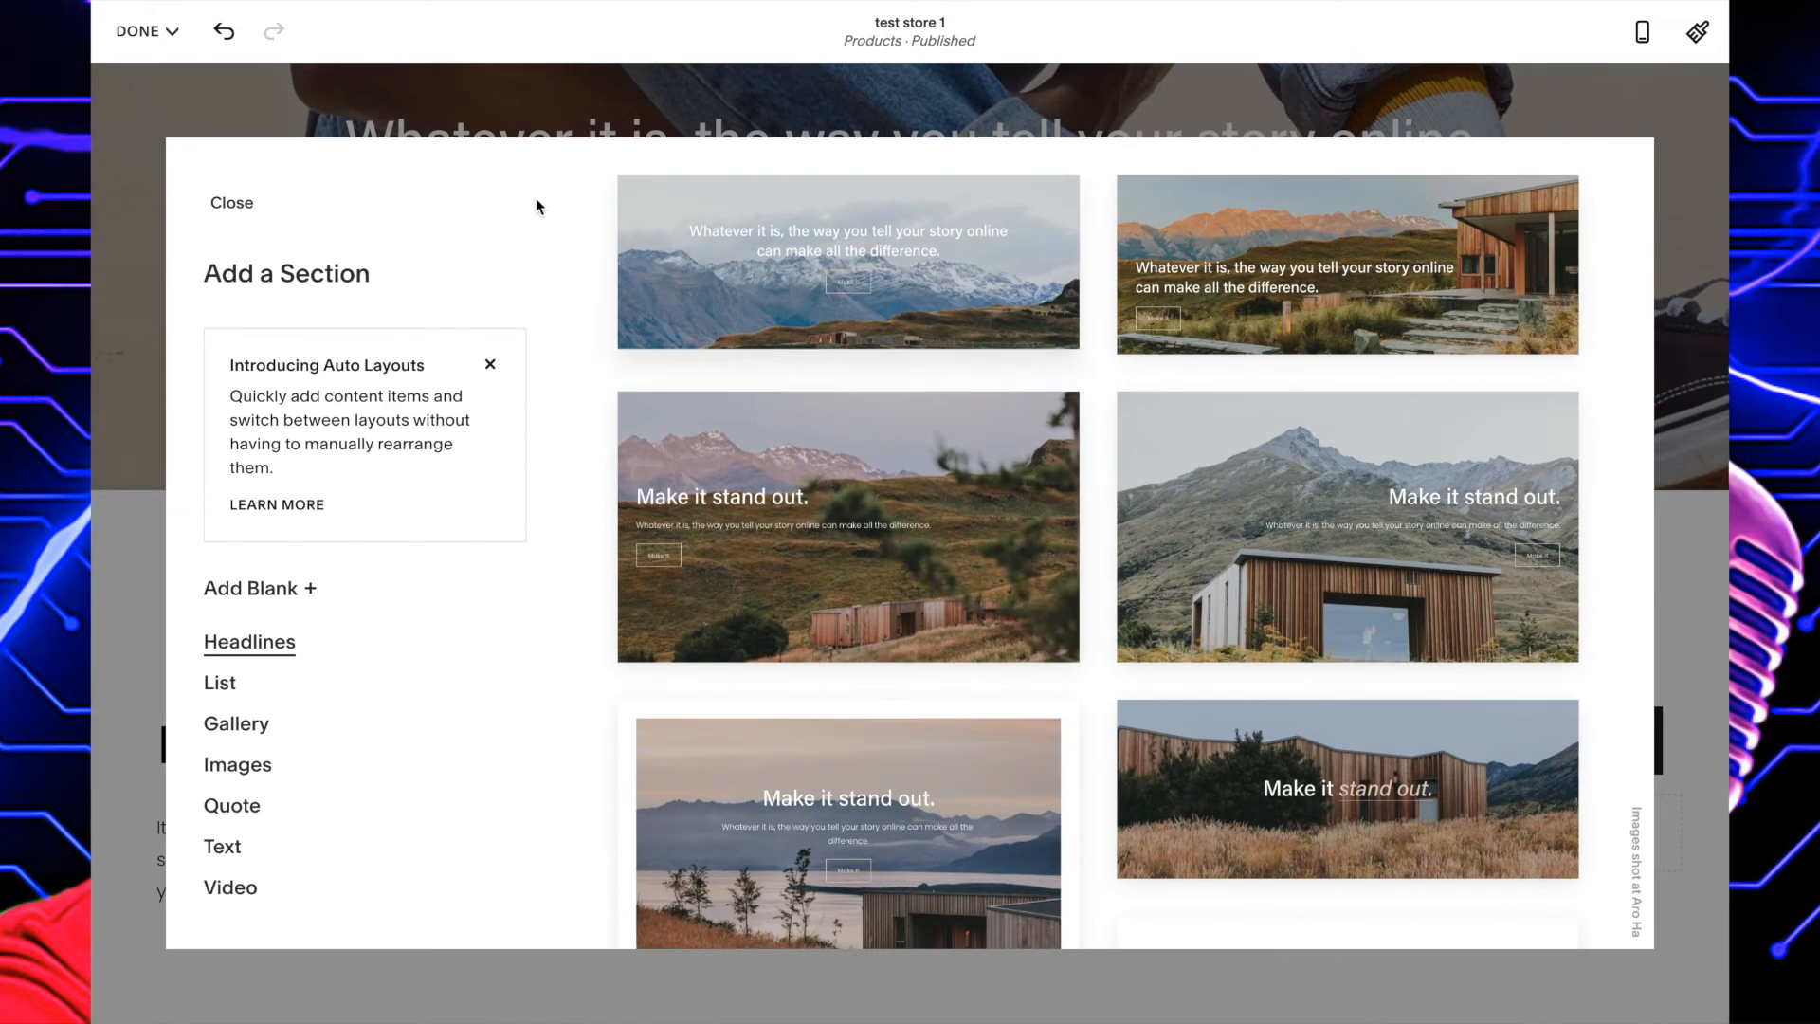
left_click(231, 202)
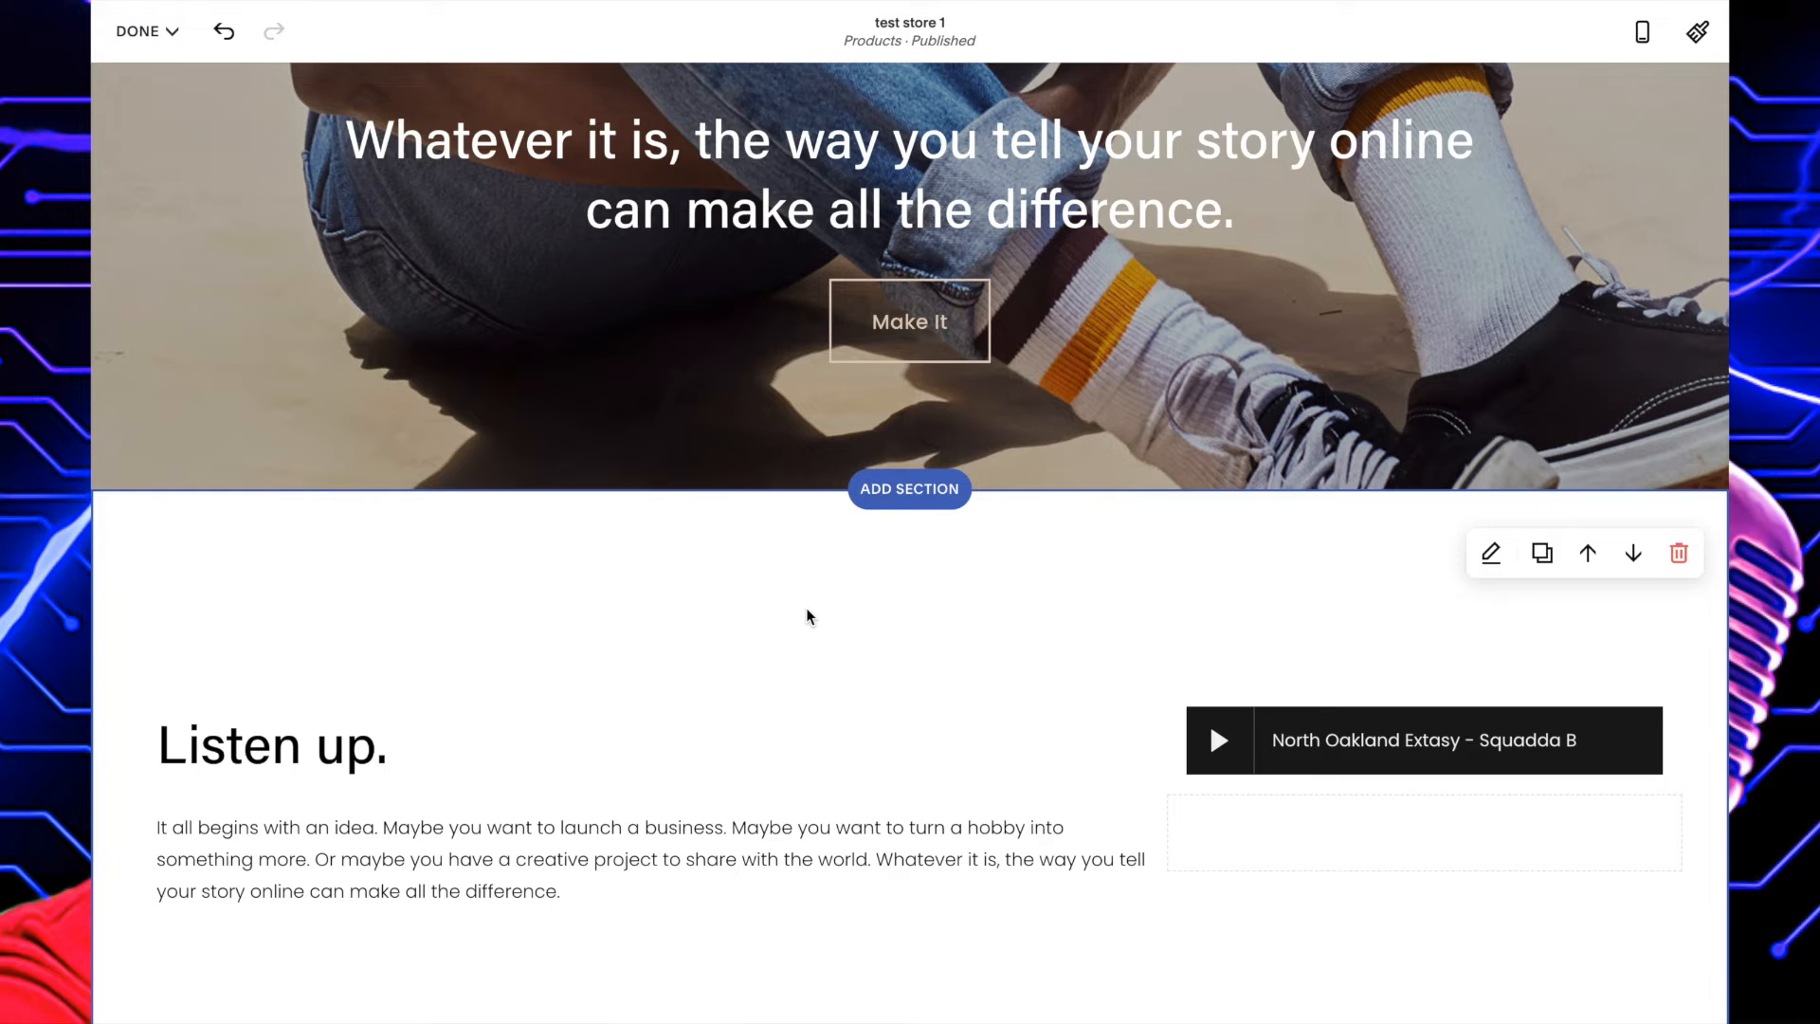
scroll(808, 616, "down", 1)
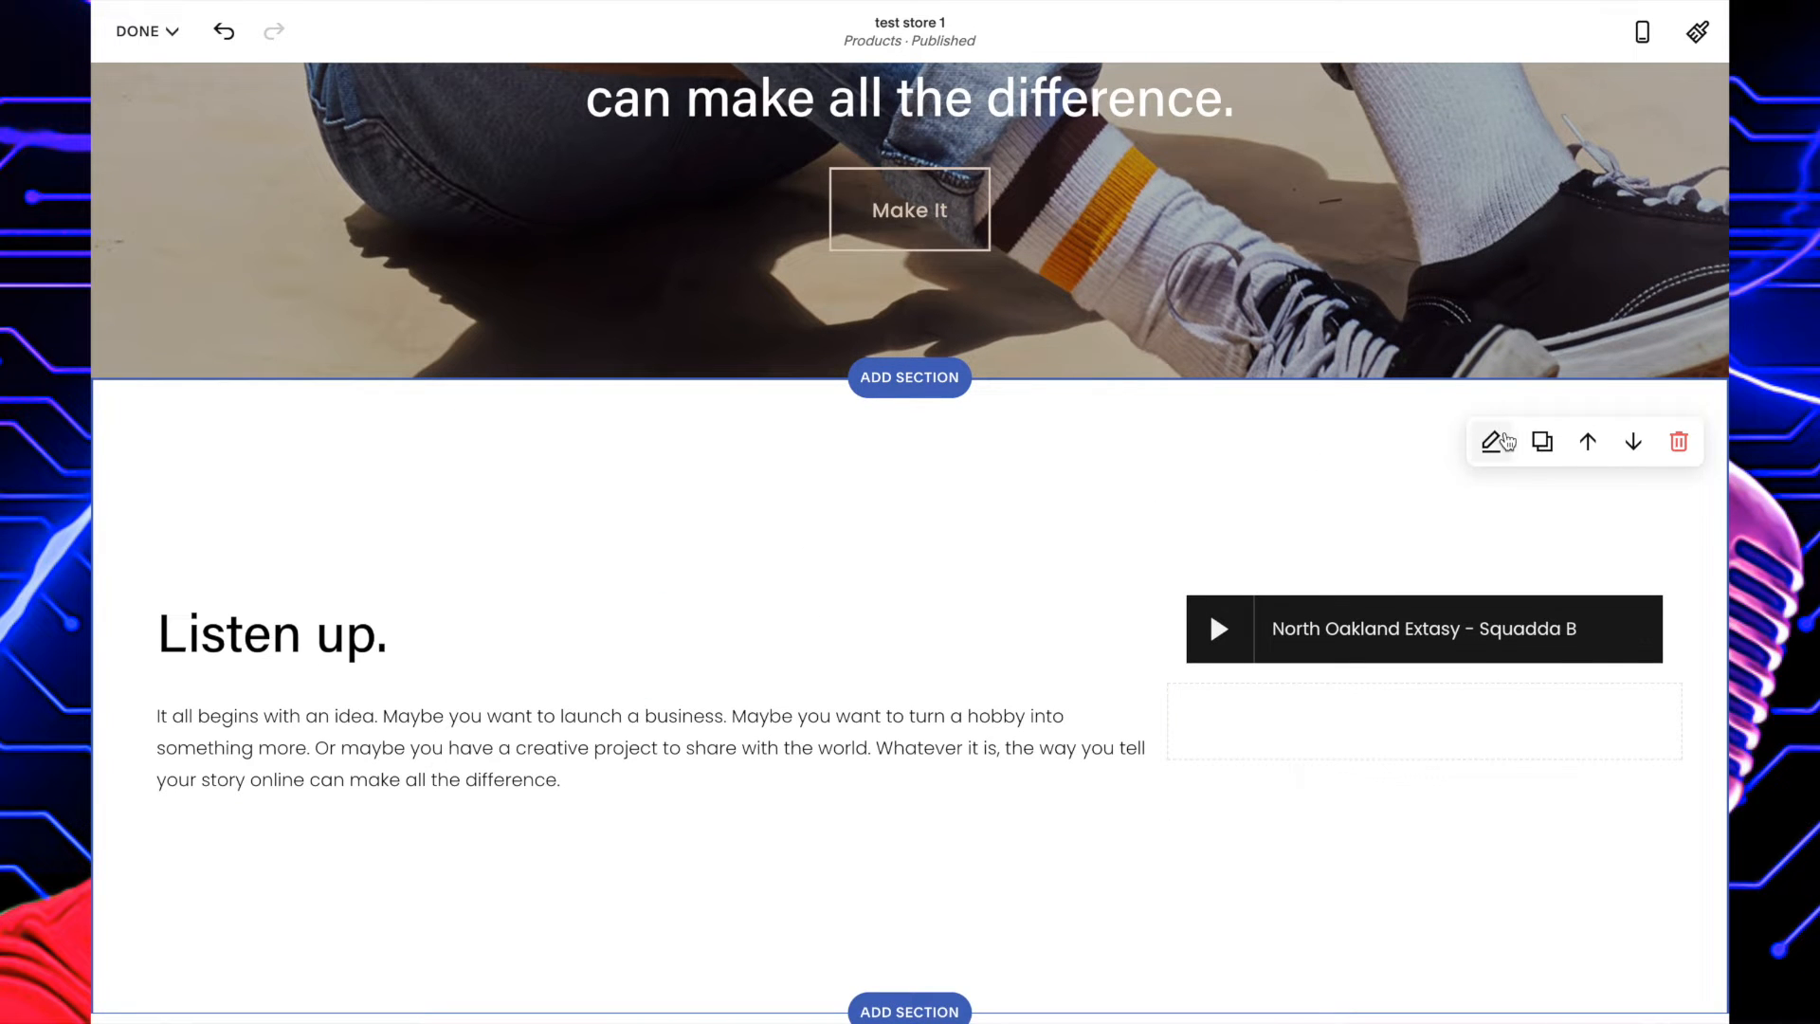
left_click(1505, 442)
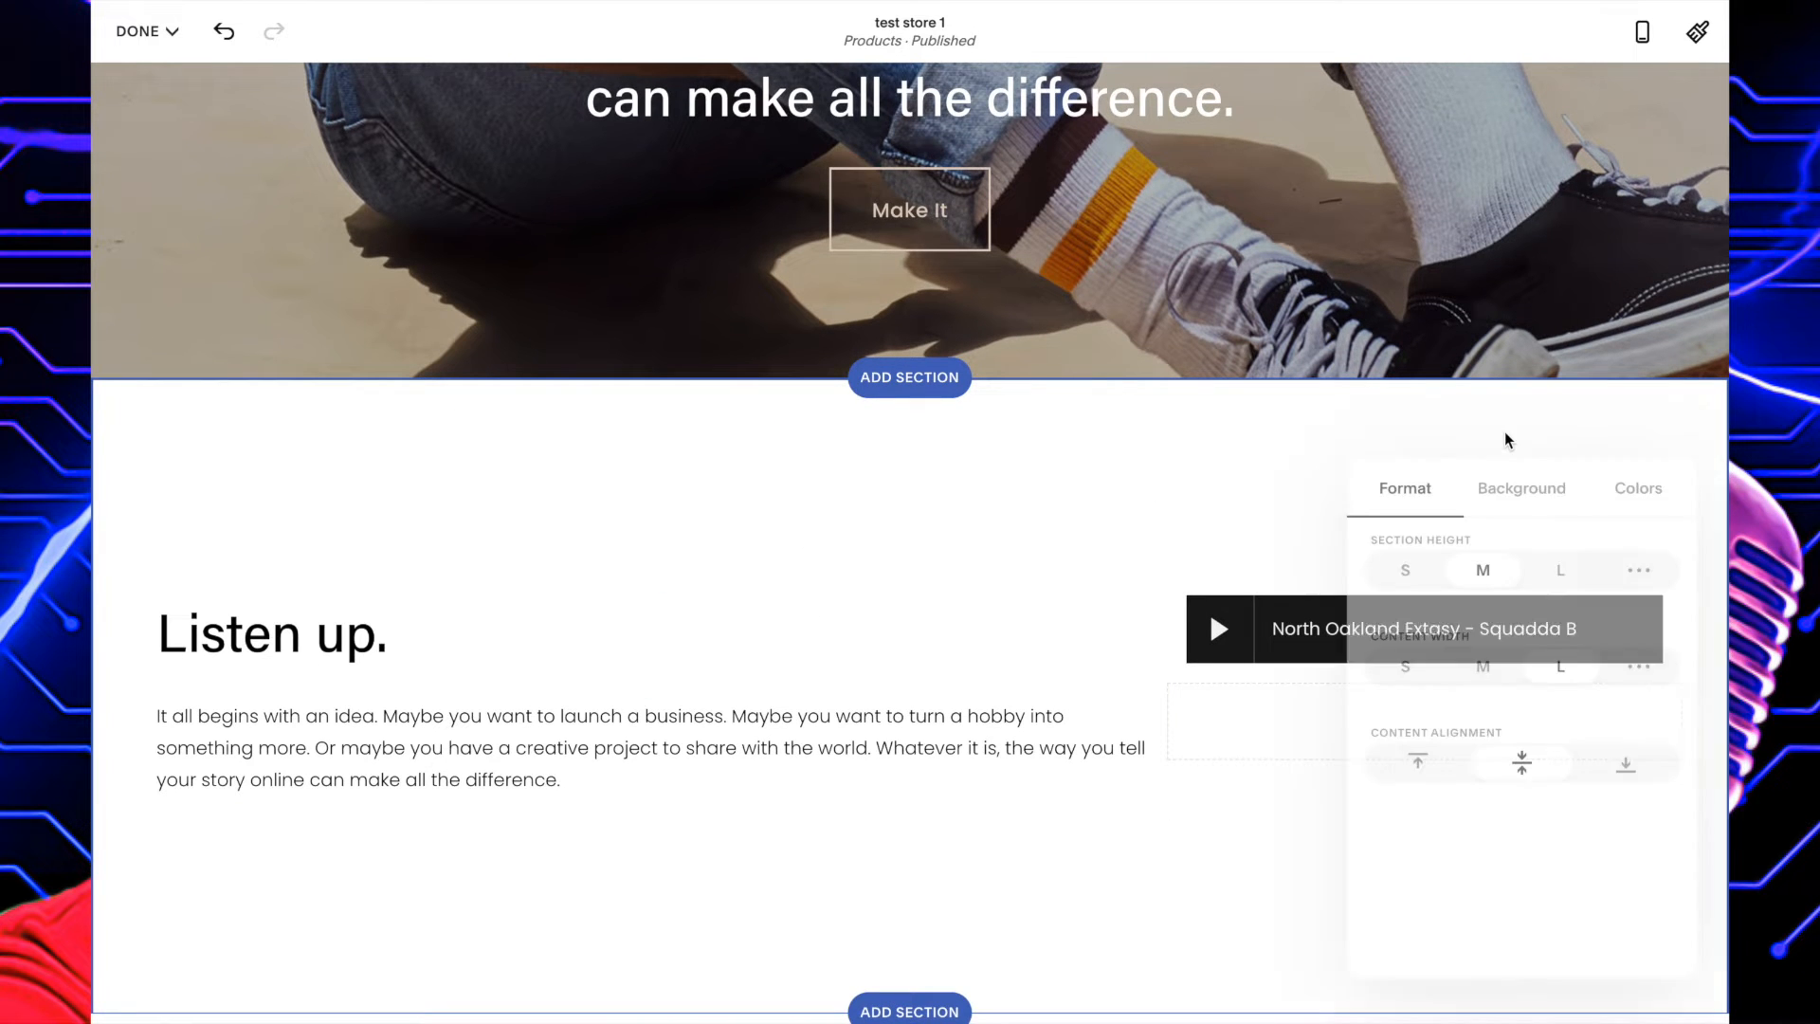
left_click(1097, 522)
left_click(1255, 650)
scroll(1256, 654, "down", 4)
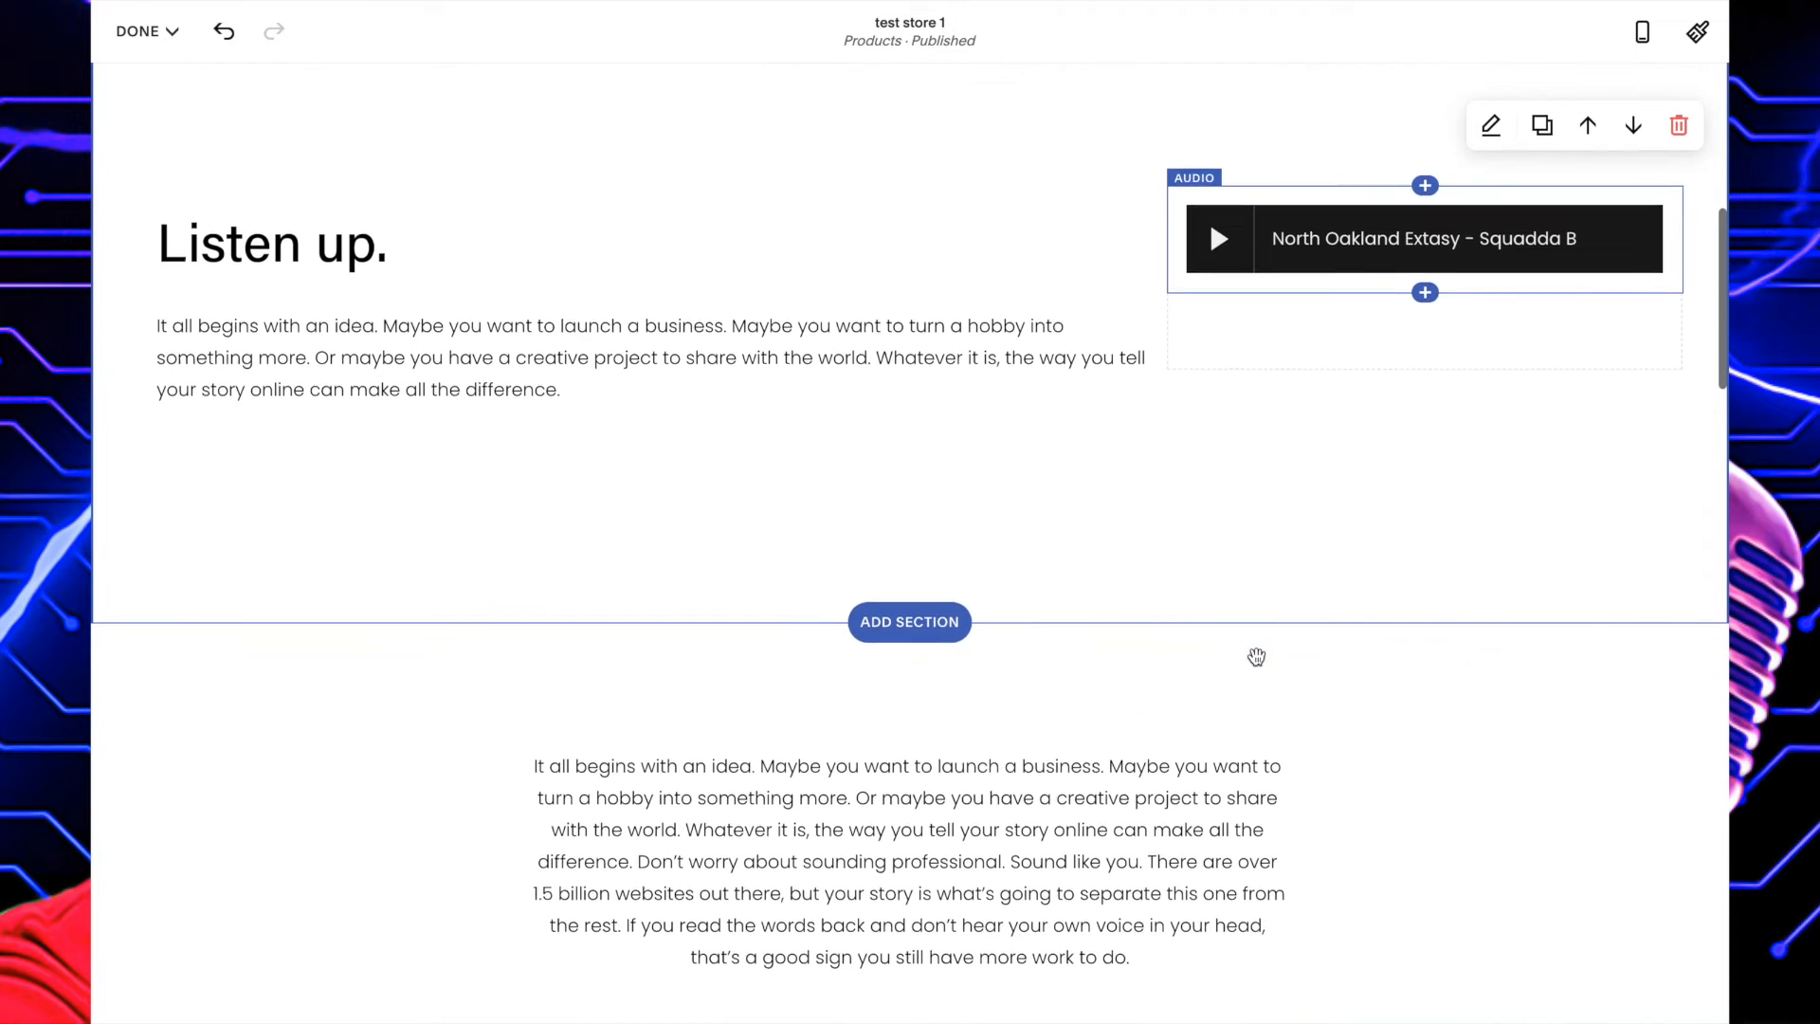
scroll(816, 596, "up", 4)
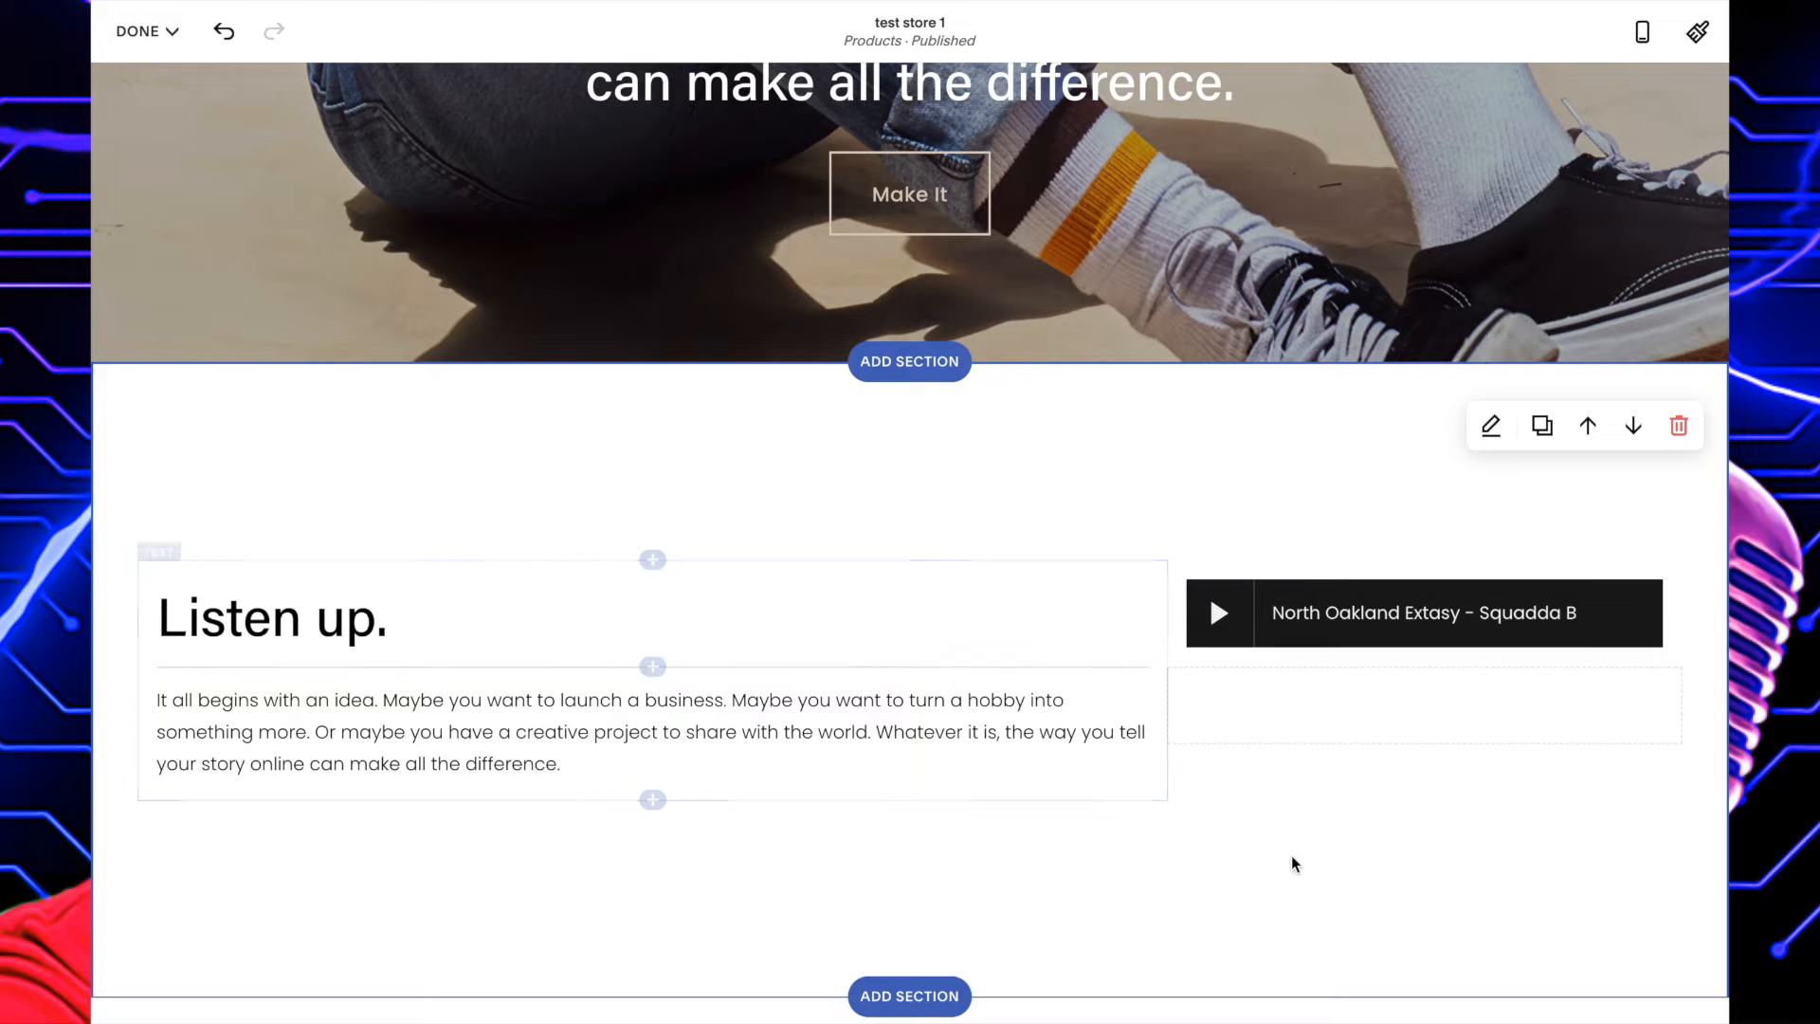
right_click(1325, 875)
left_click(1180, 888)
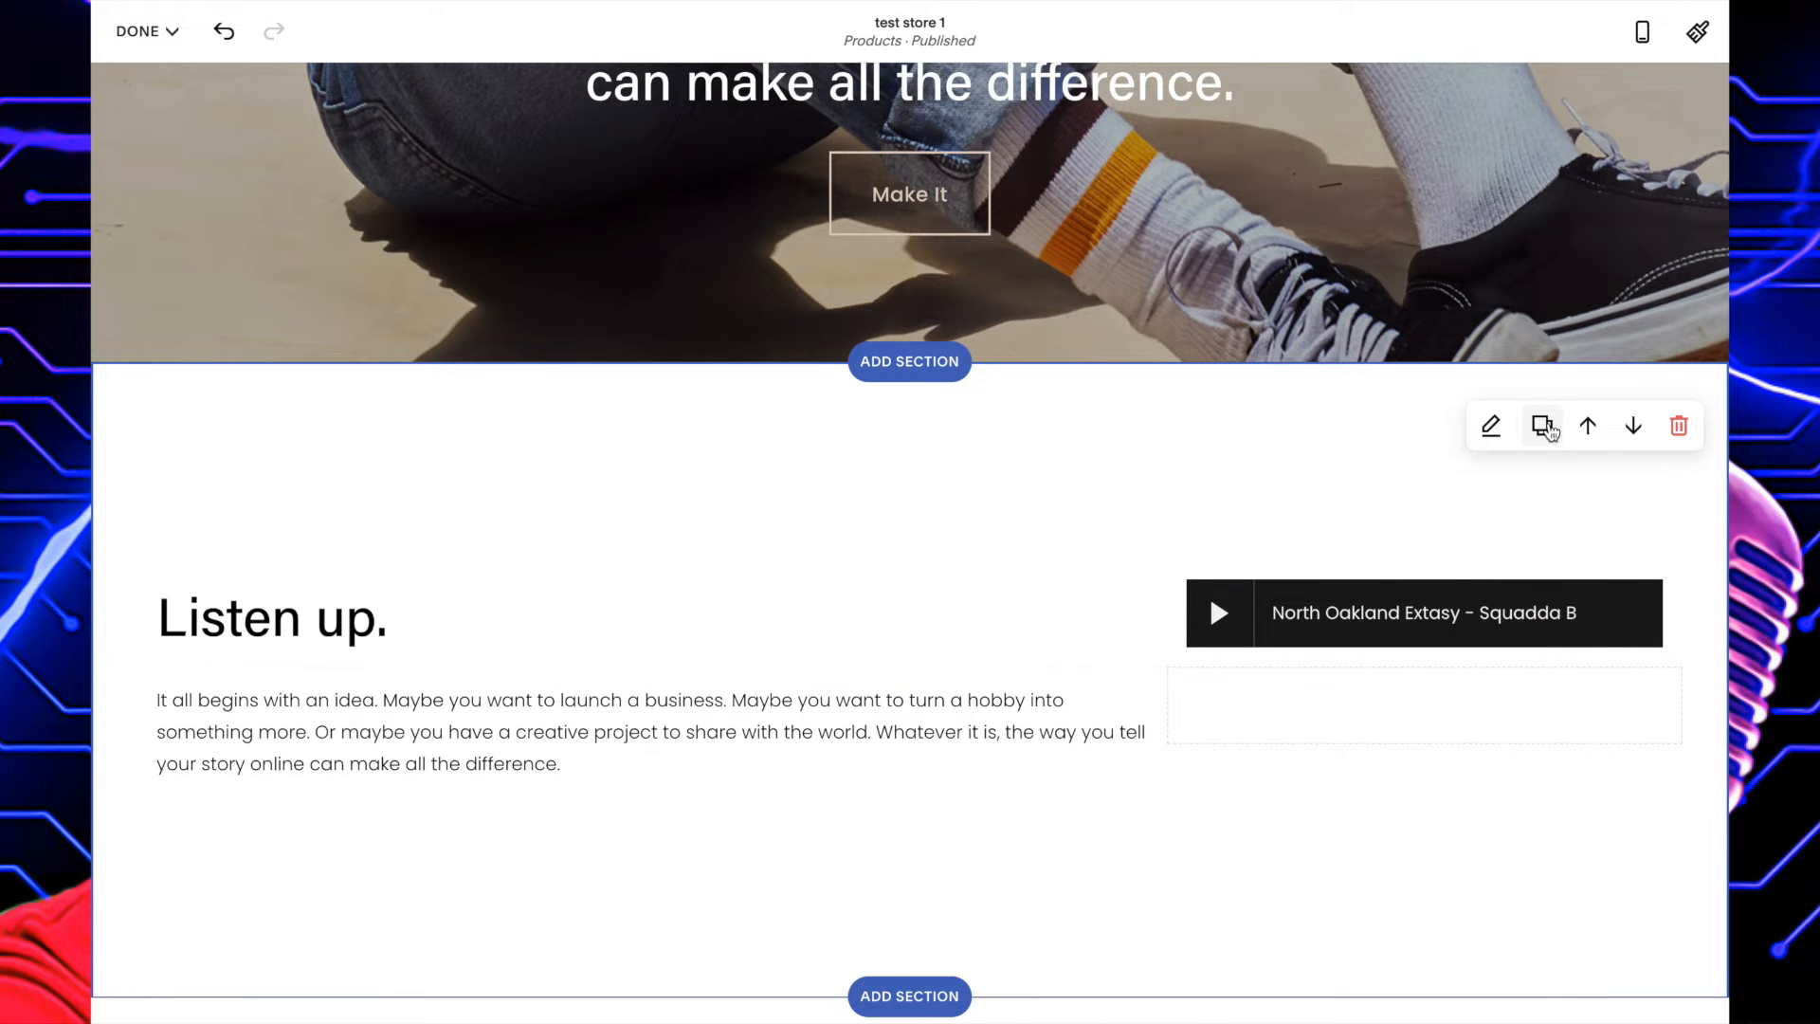
Duplicate the "Listen up." section with its audio player and remove the duplicate again.
left_click(1561, 426)
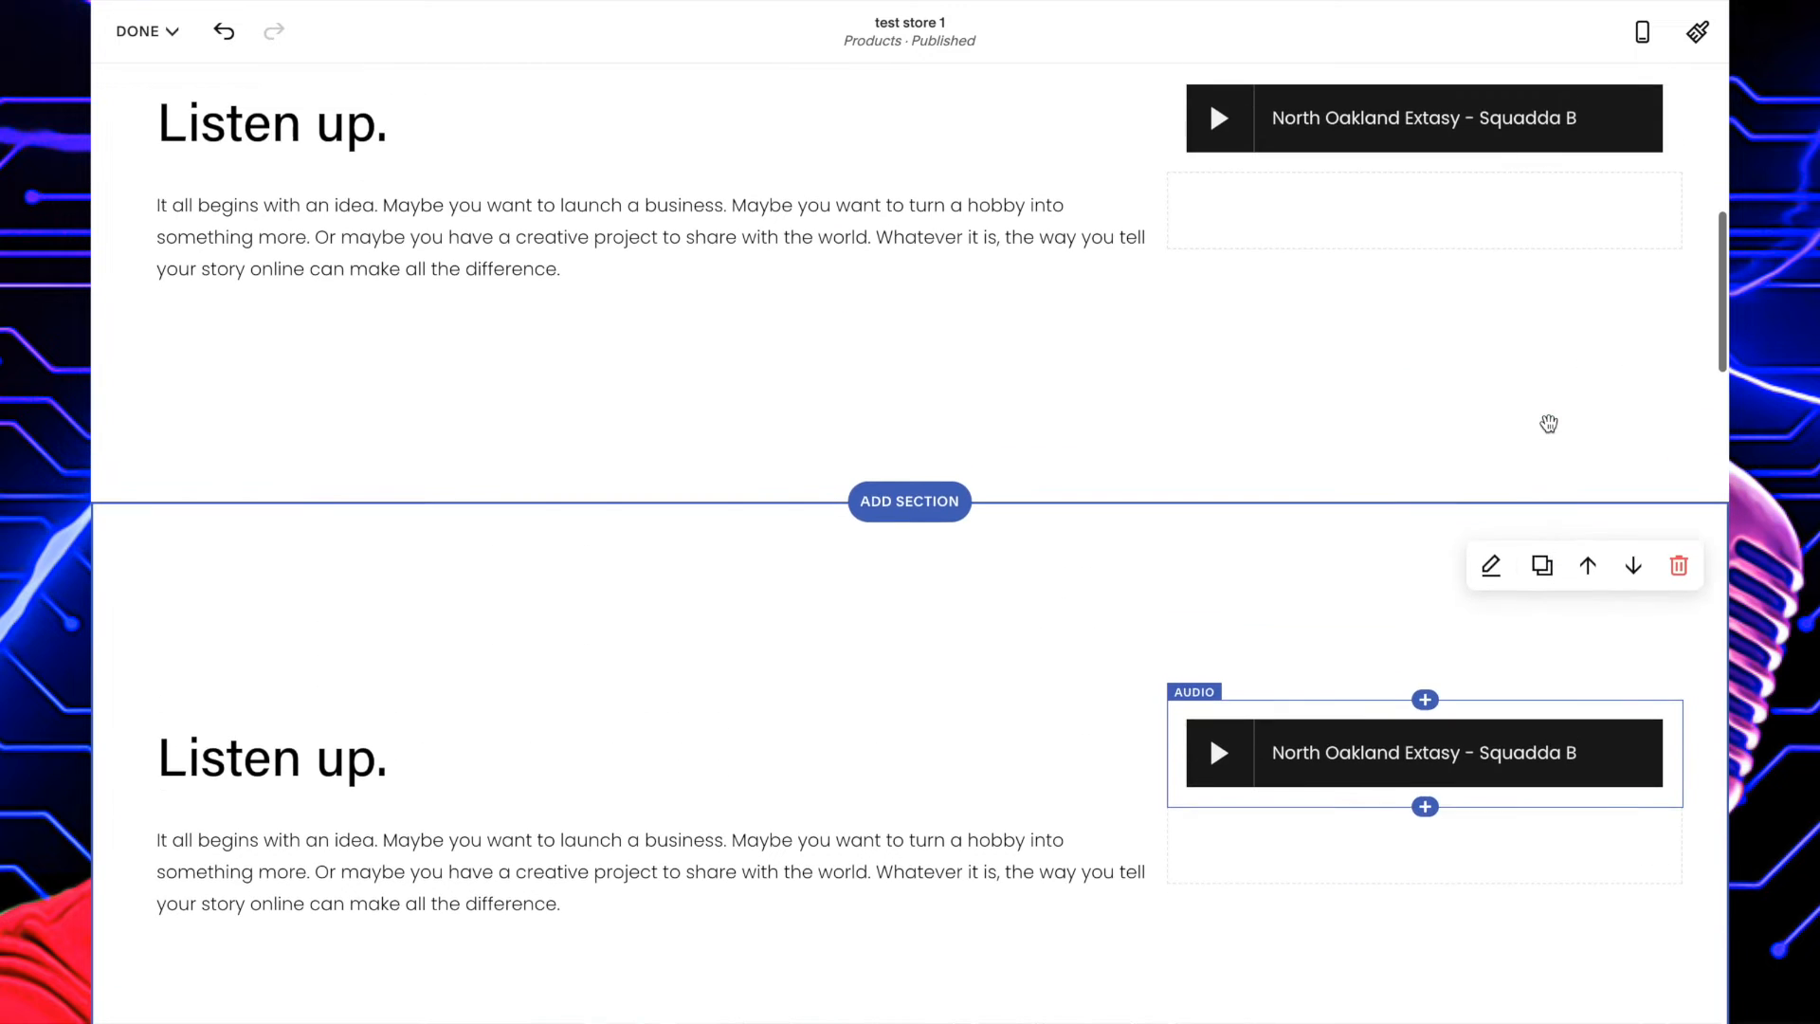
scroll(1549, 422, "down", 1)
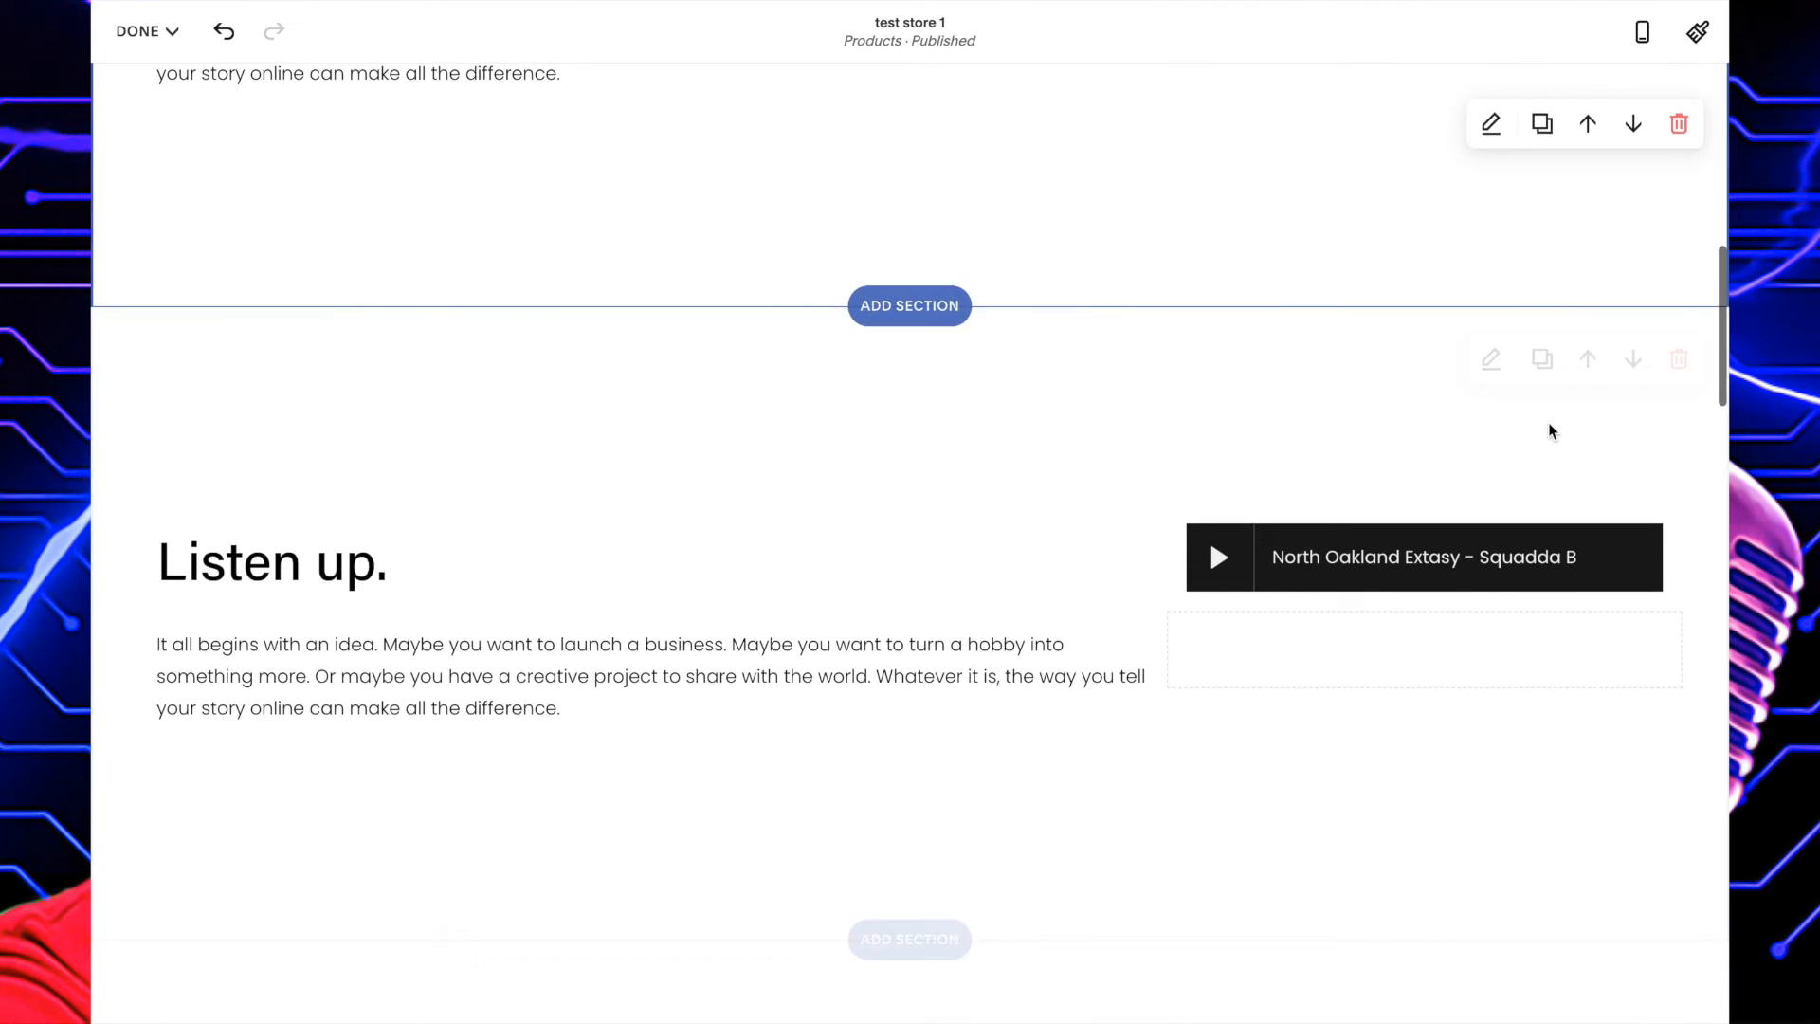
scroll(1549, 422, "up", 6)
scroll(1549, 763, "down", 4)
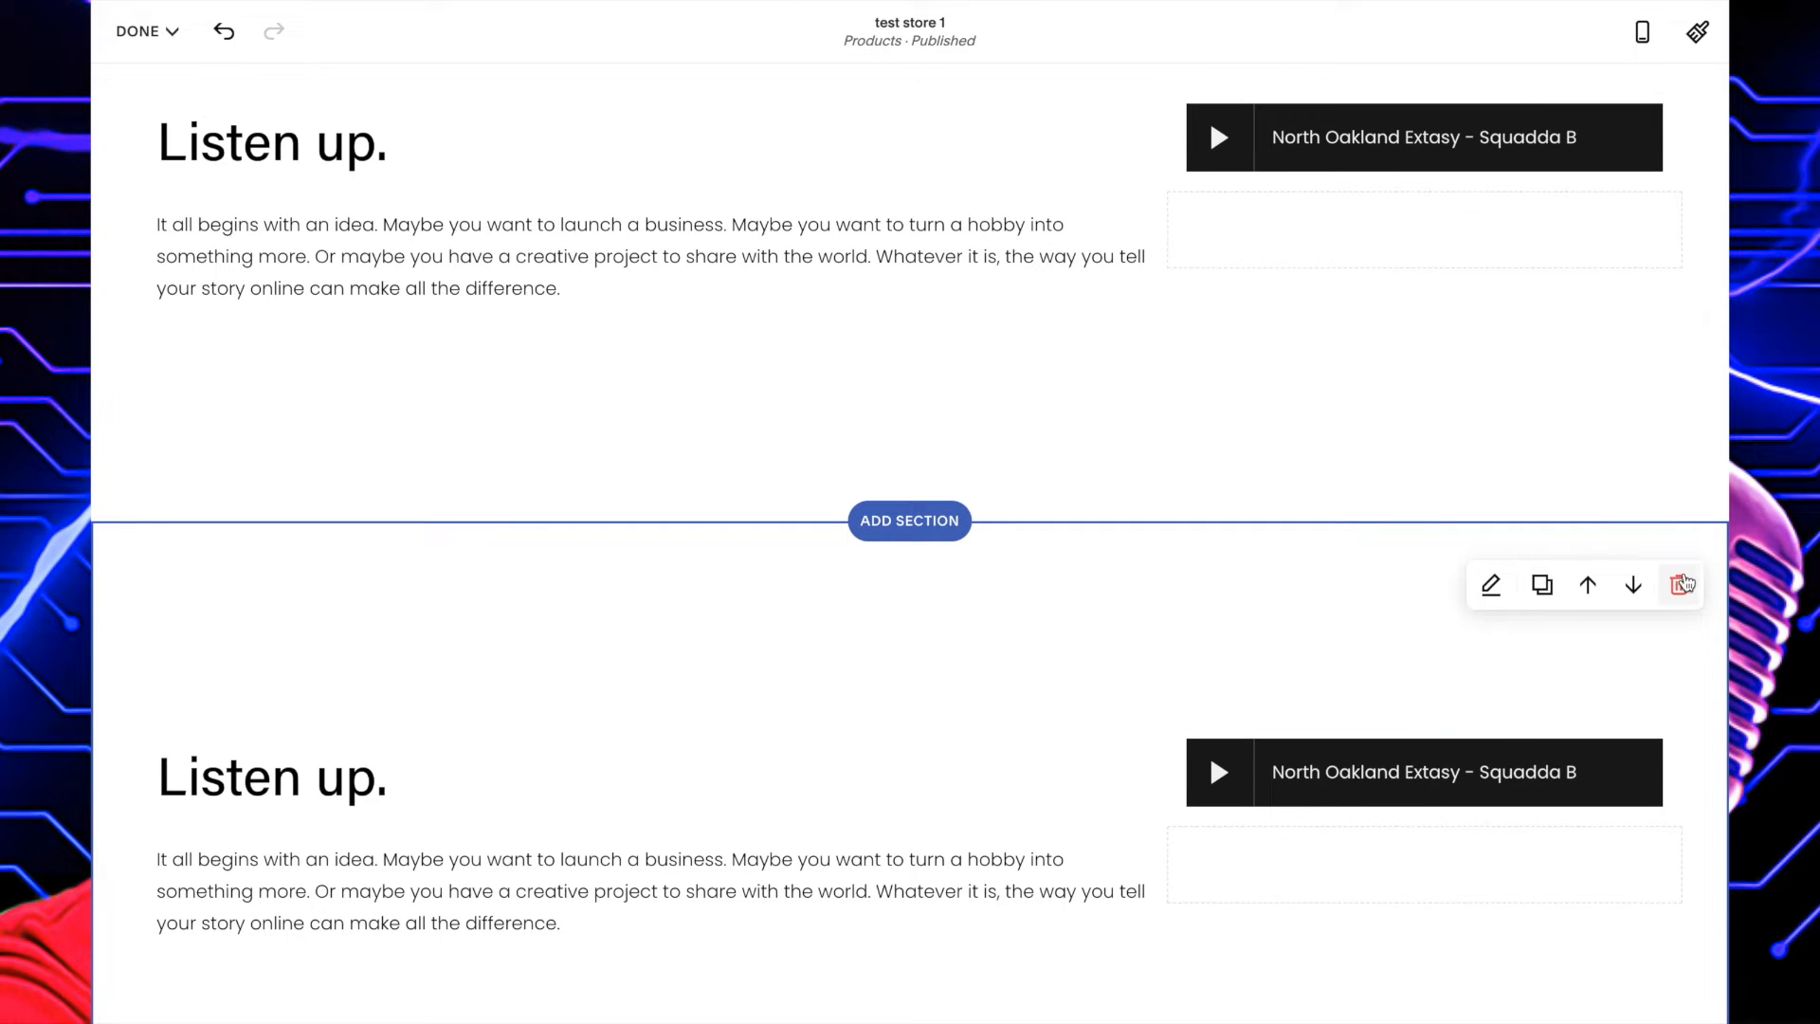
left_click(1681, 585)
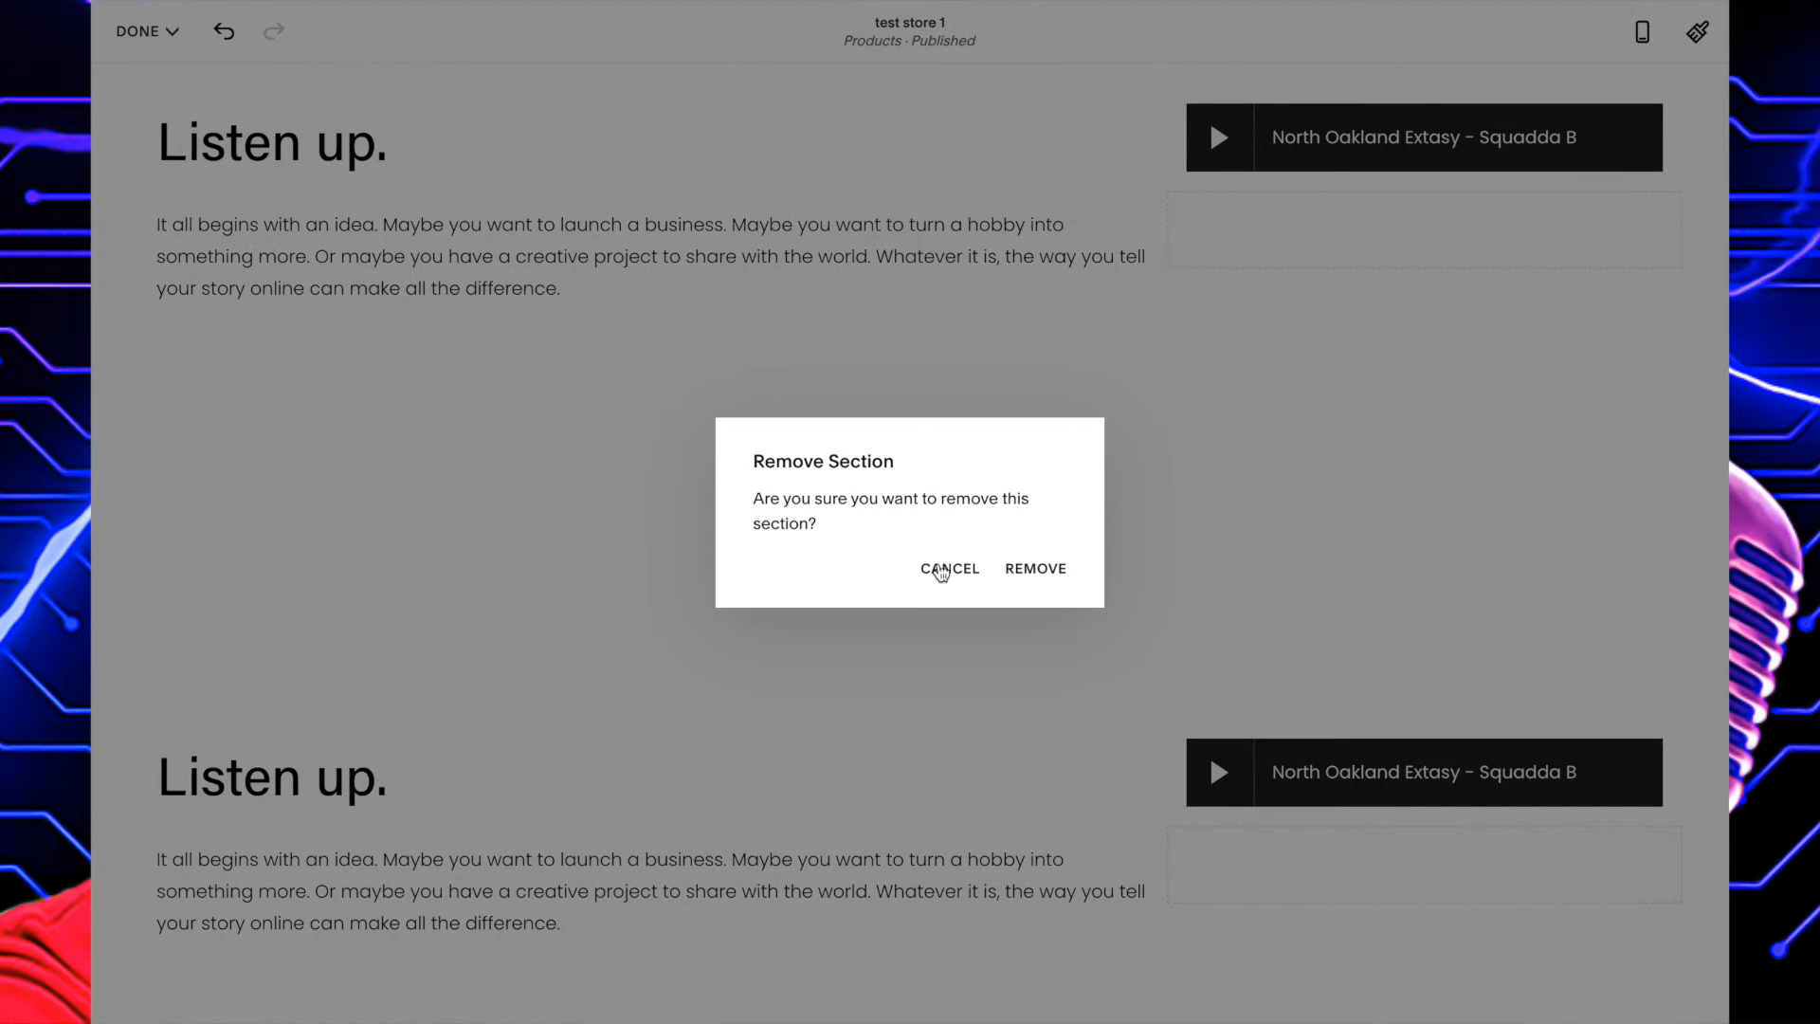
left_click(1037, 568)
Move the "Listen up." section down one place, below the intro paragraph section.
scroll(1033, 569, "up", 3)
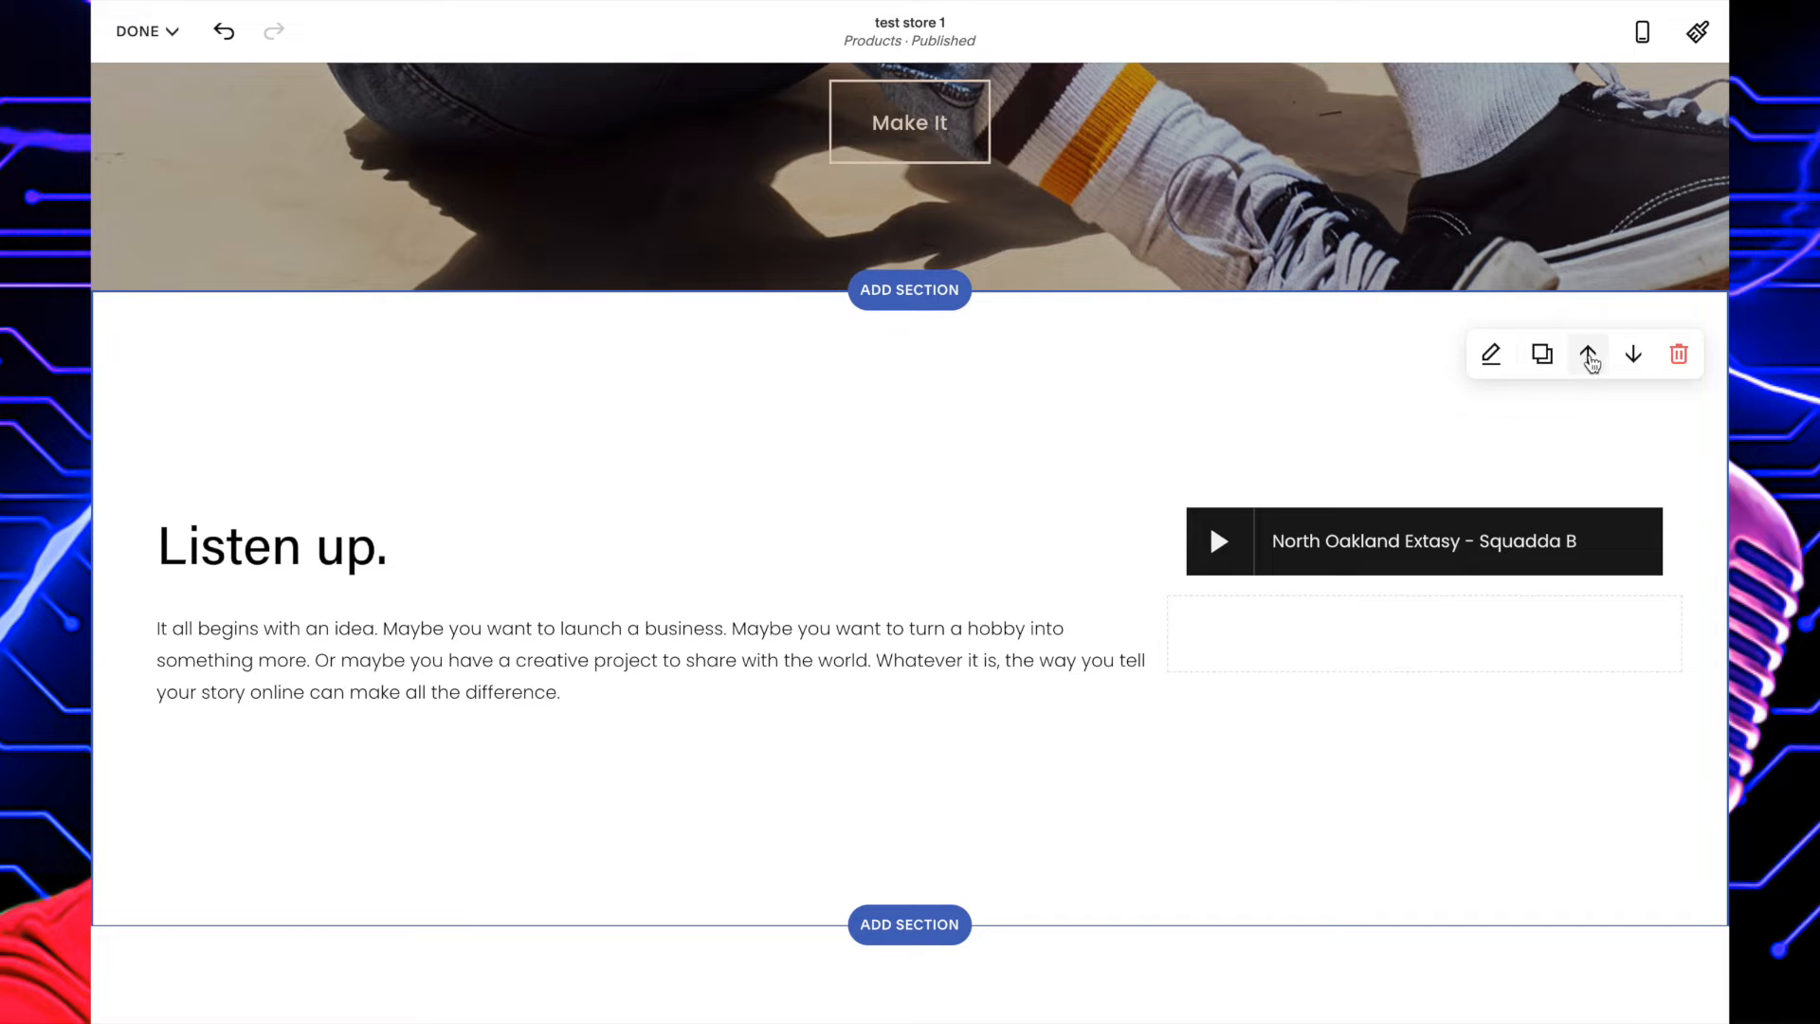
left_click(1630, 356)
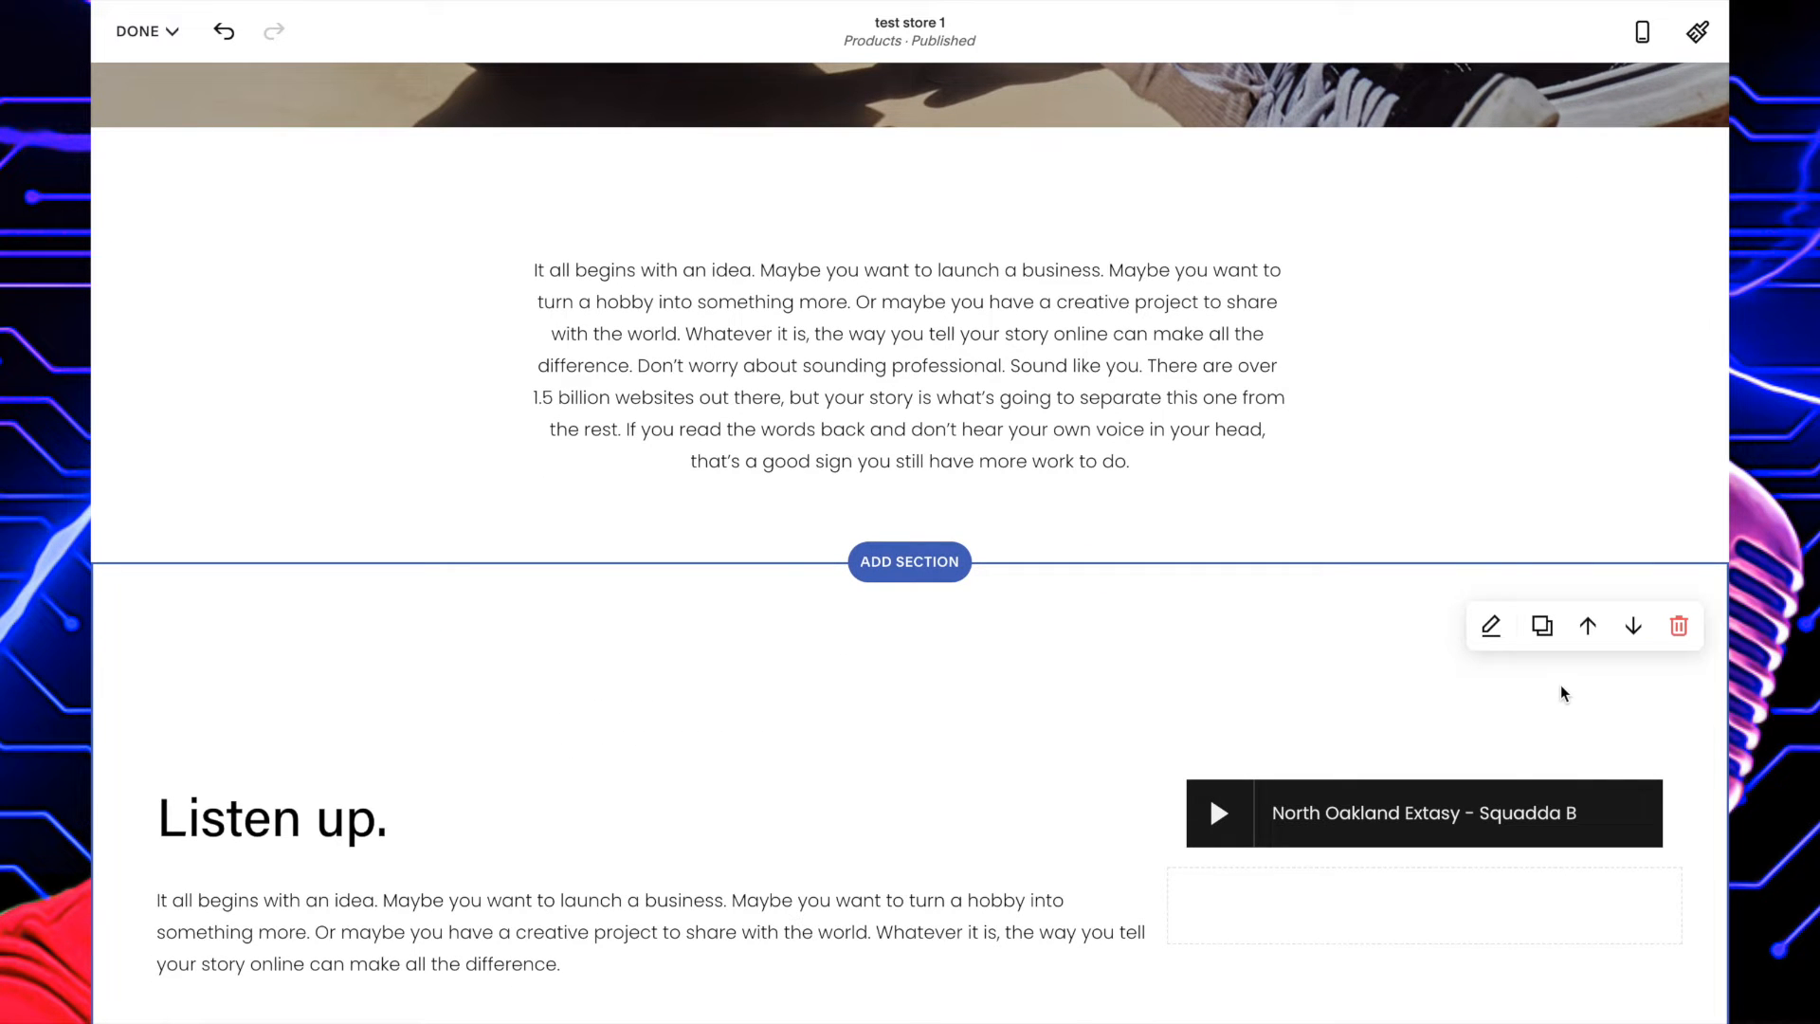
Insert an Images section with a single full-width landscape picture between the banner image and the intro paragraph.
scroll(1561, 691, "up", 2)
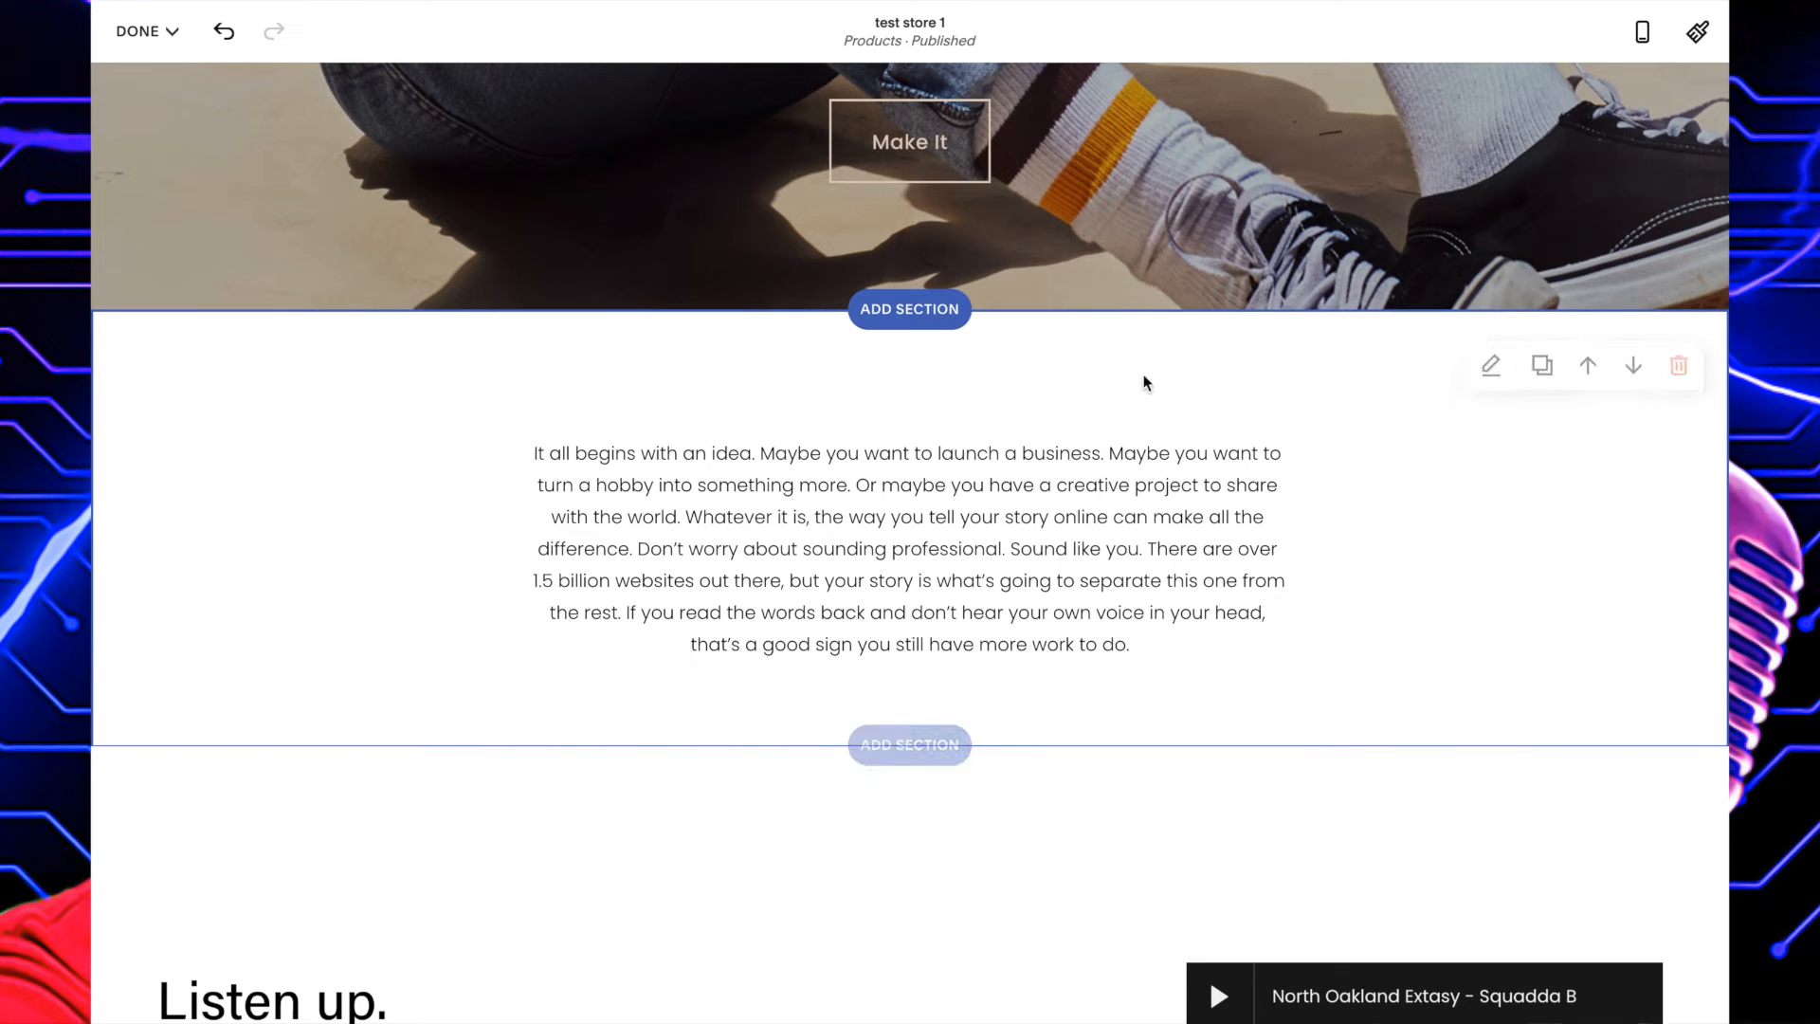
left_click(892, 312)
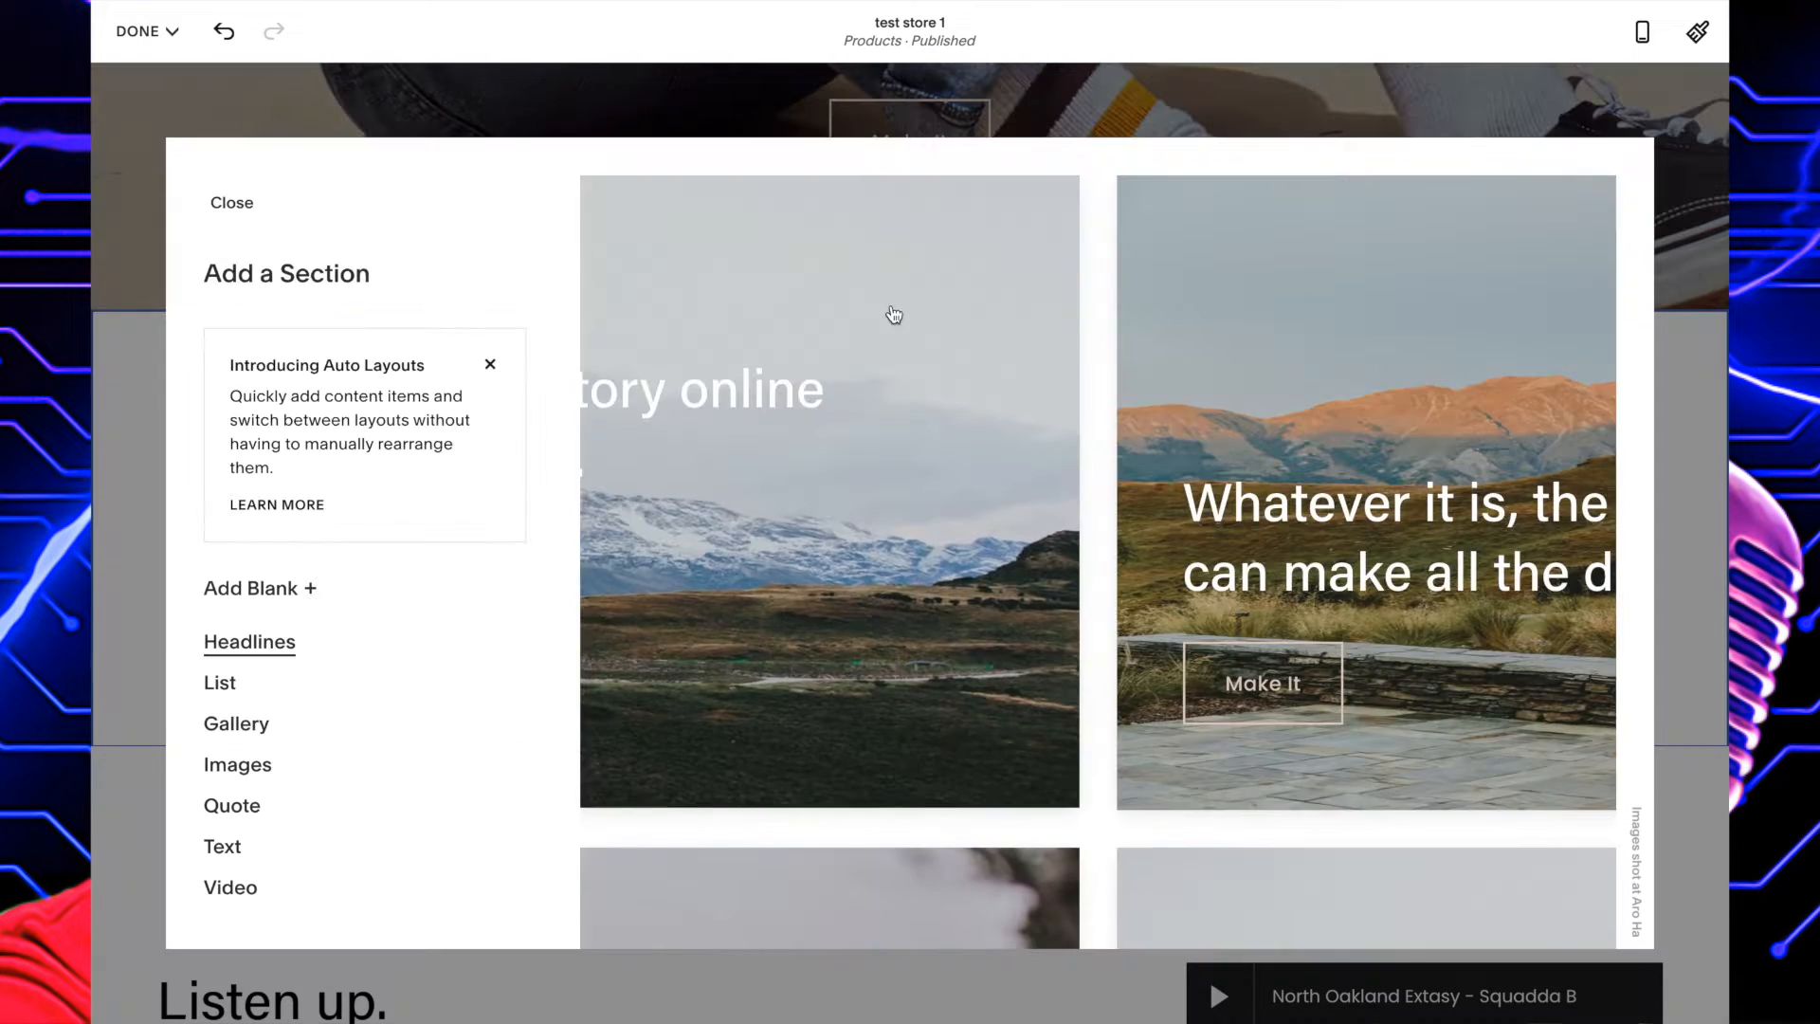
scroll(289, 740, "down", 5)
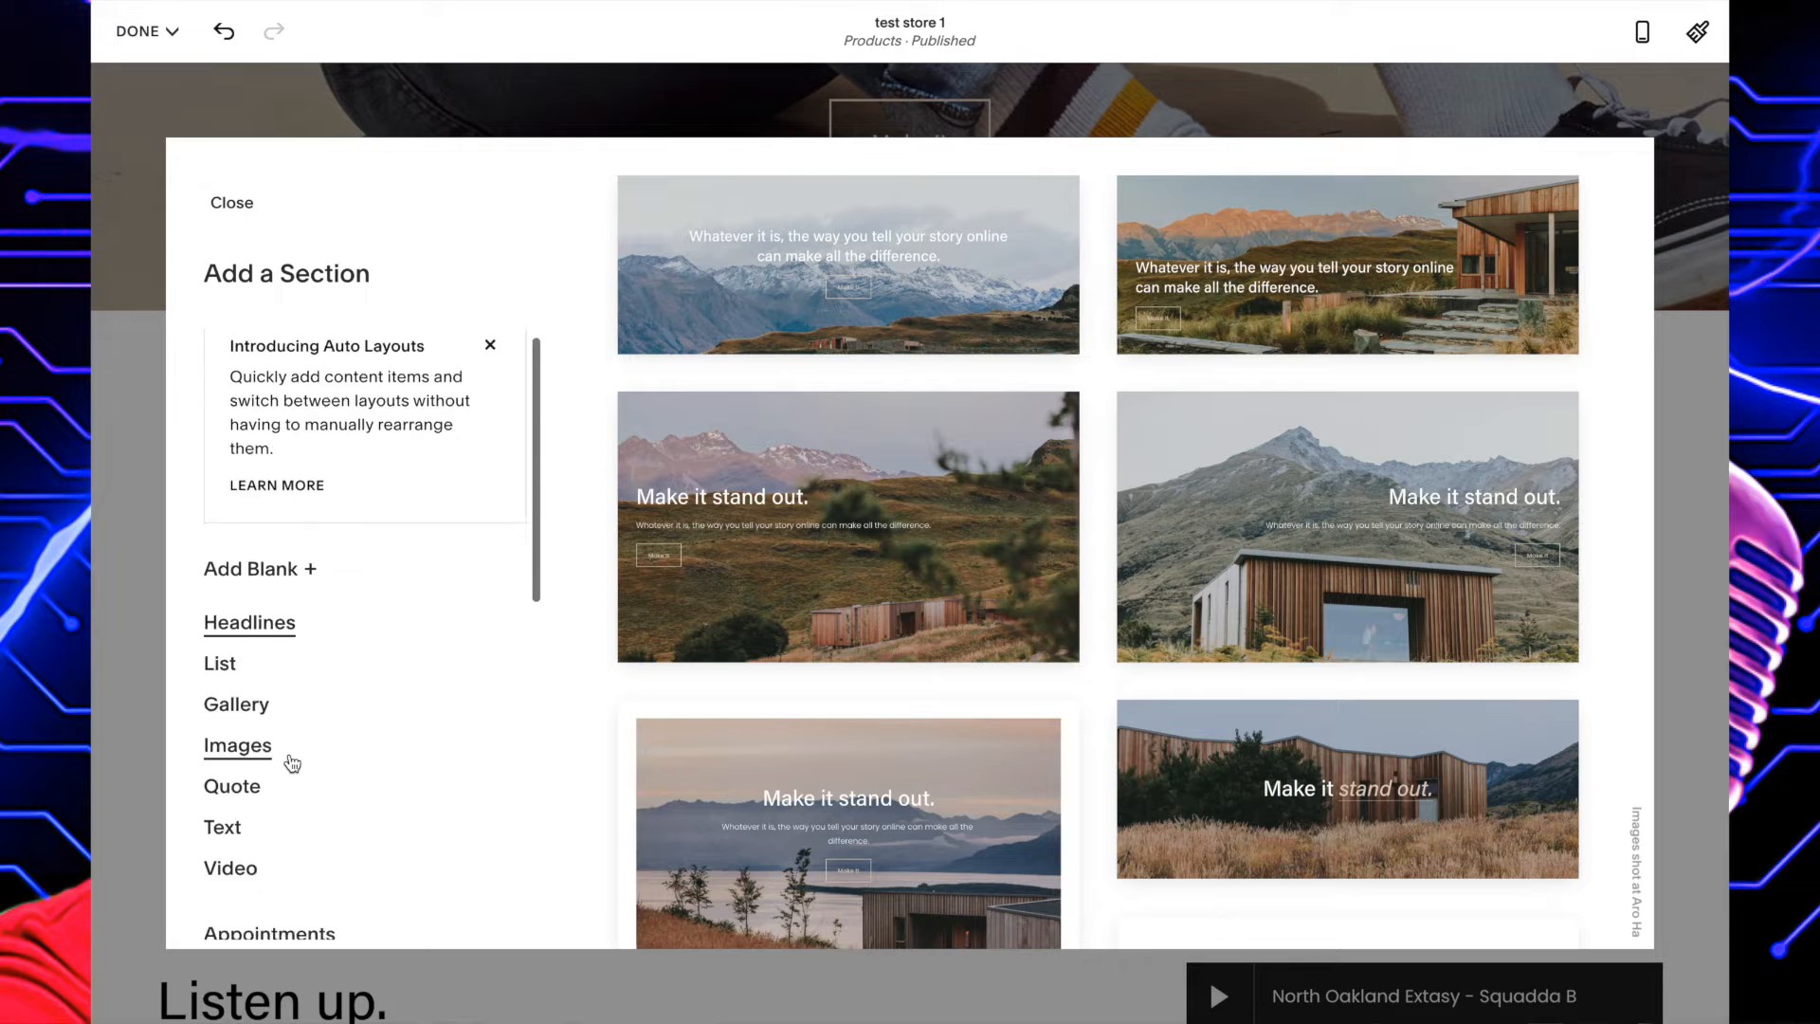
scroll(292, 764, "down", 7)
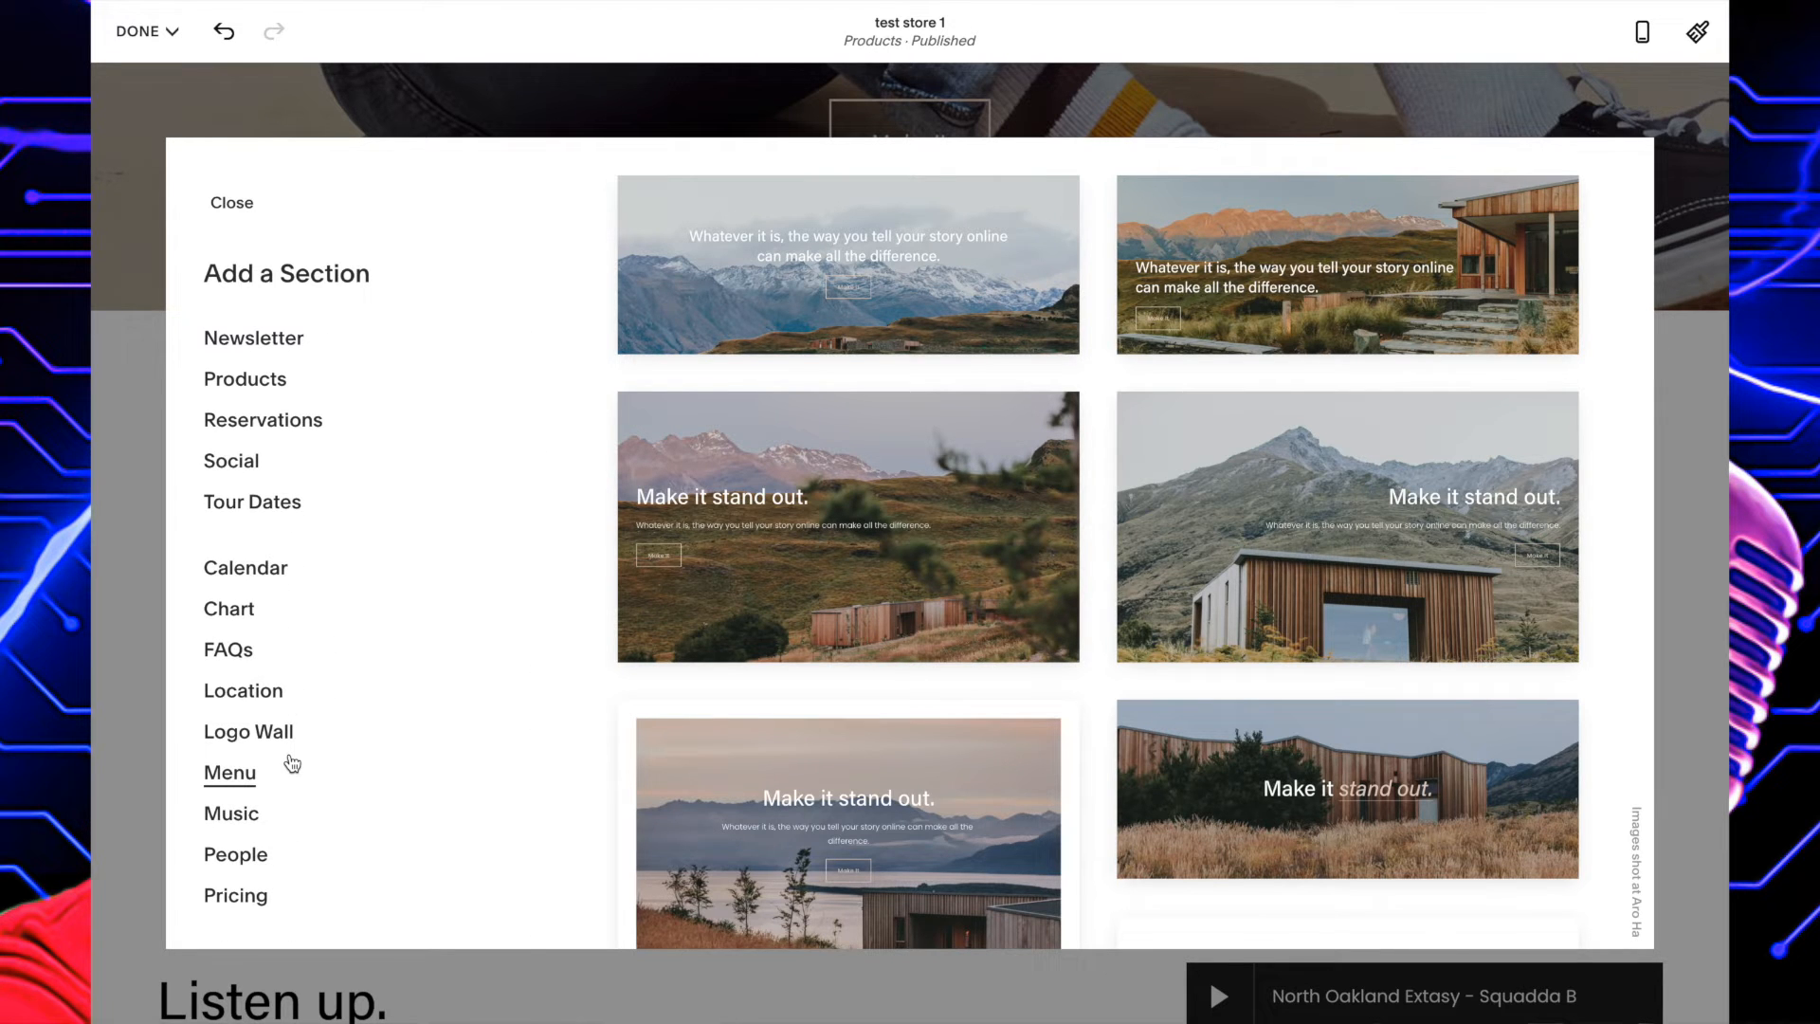
scroll(292, 763, "up", 4)
scroll(292, 764, "down", 4)
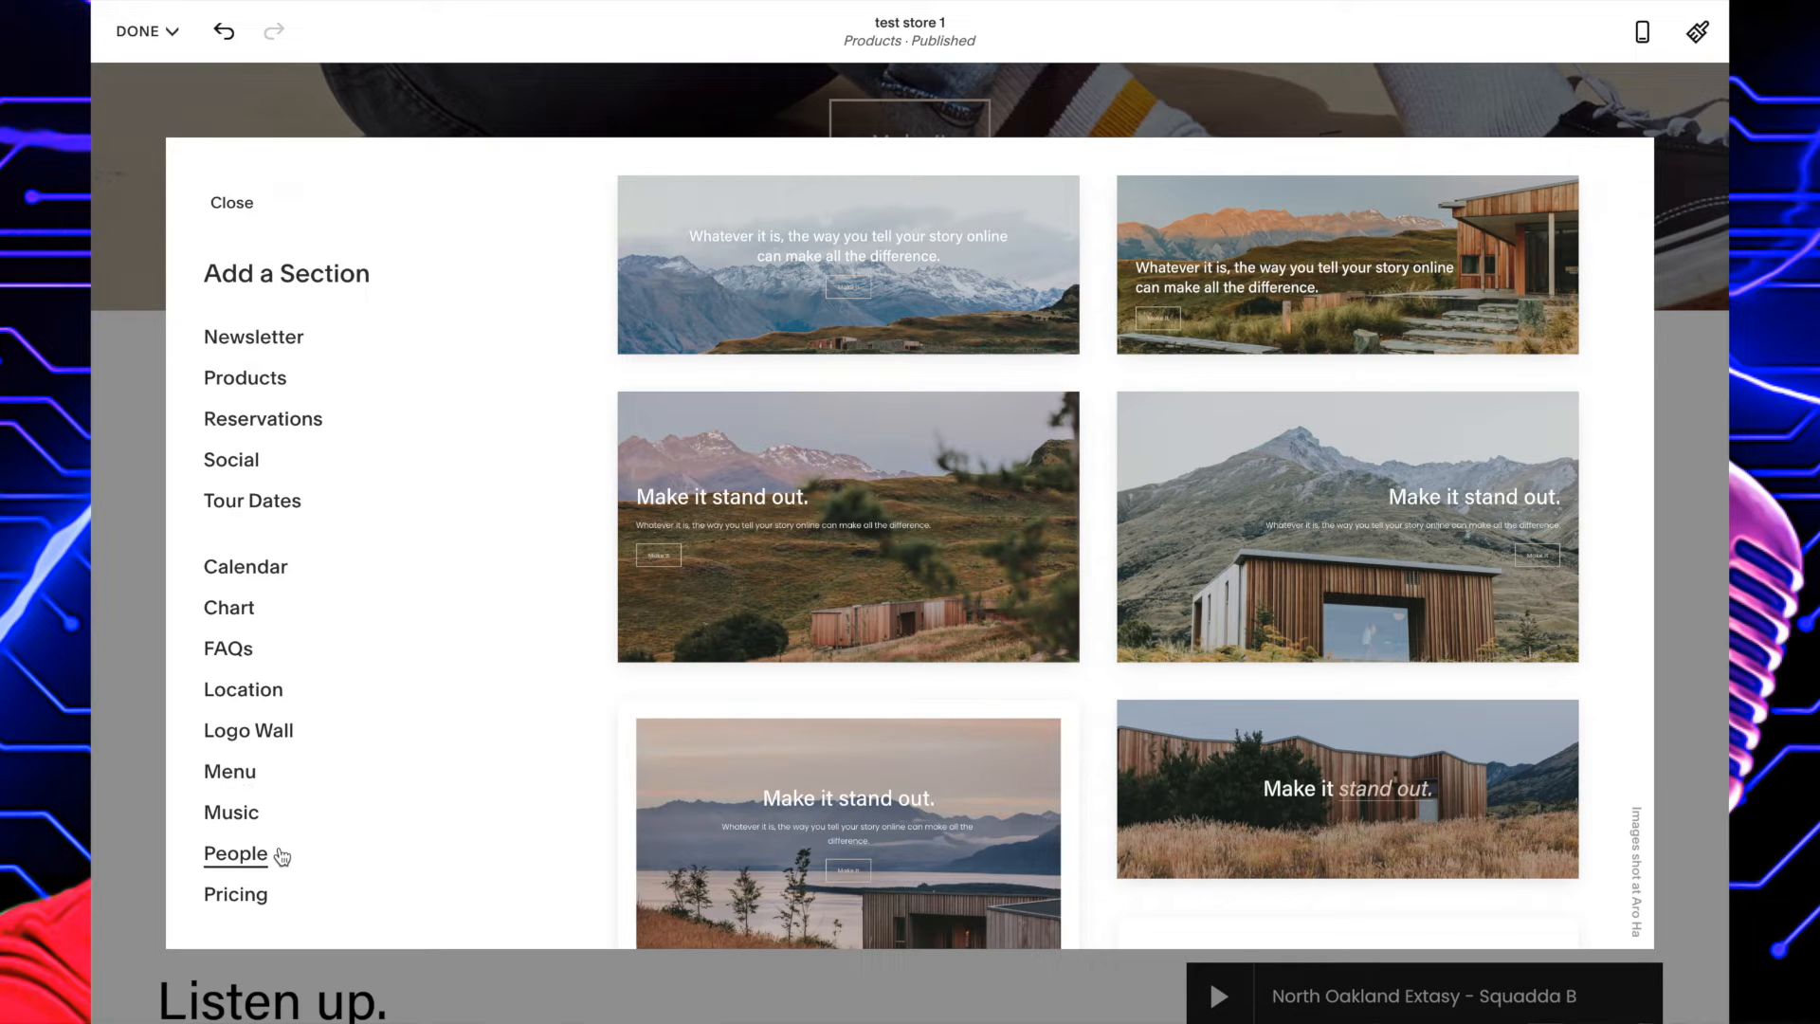
scroll(282, 856, "up", 8)
scroll(282, 856, "up", 1)
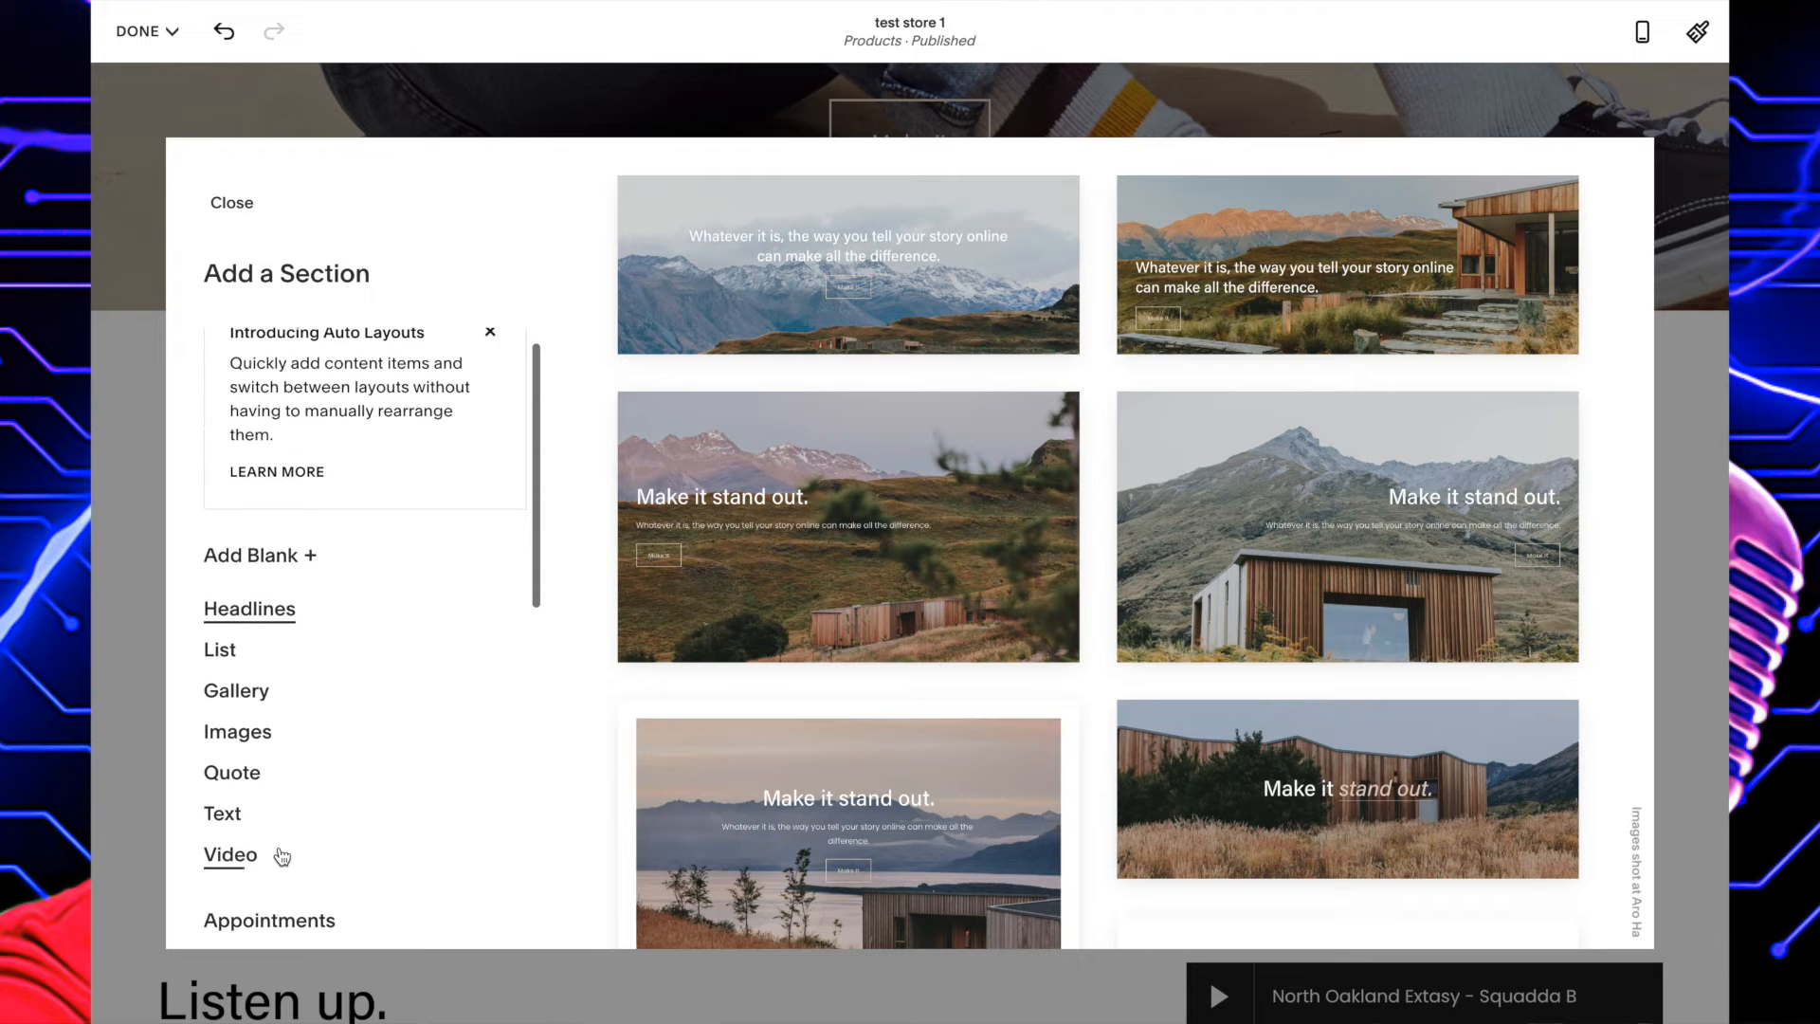
left_click(249, 697)
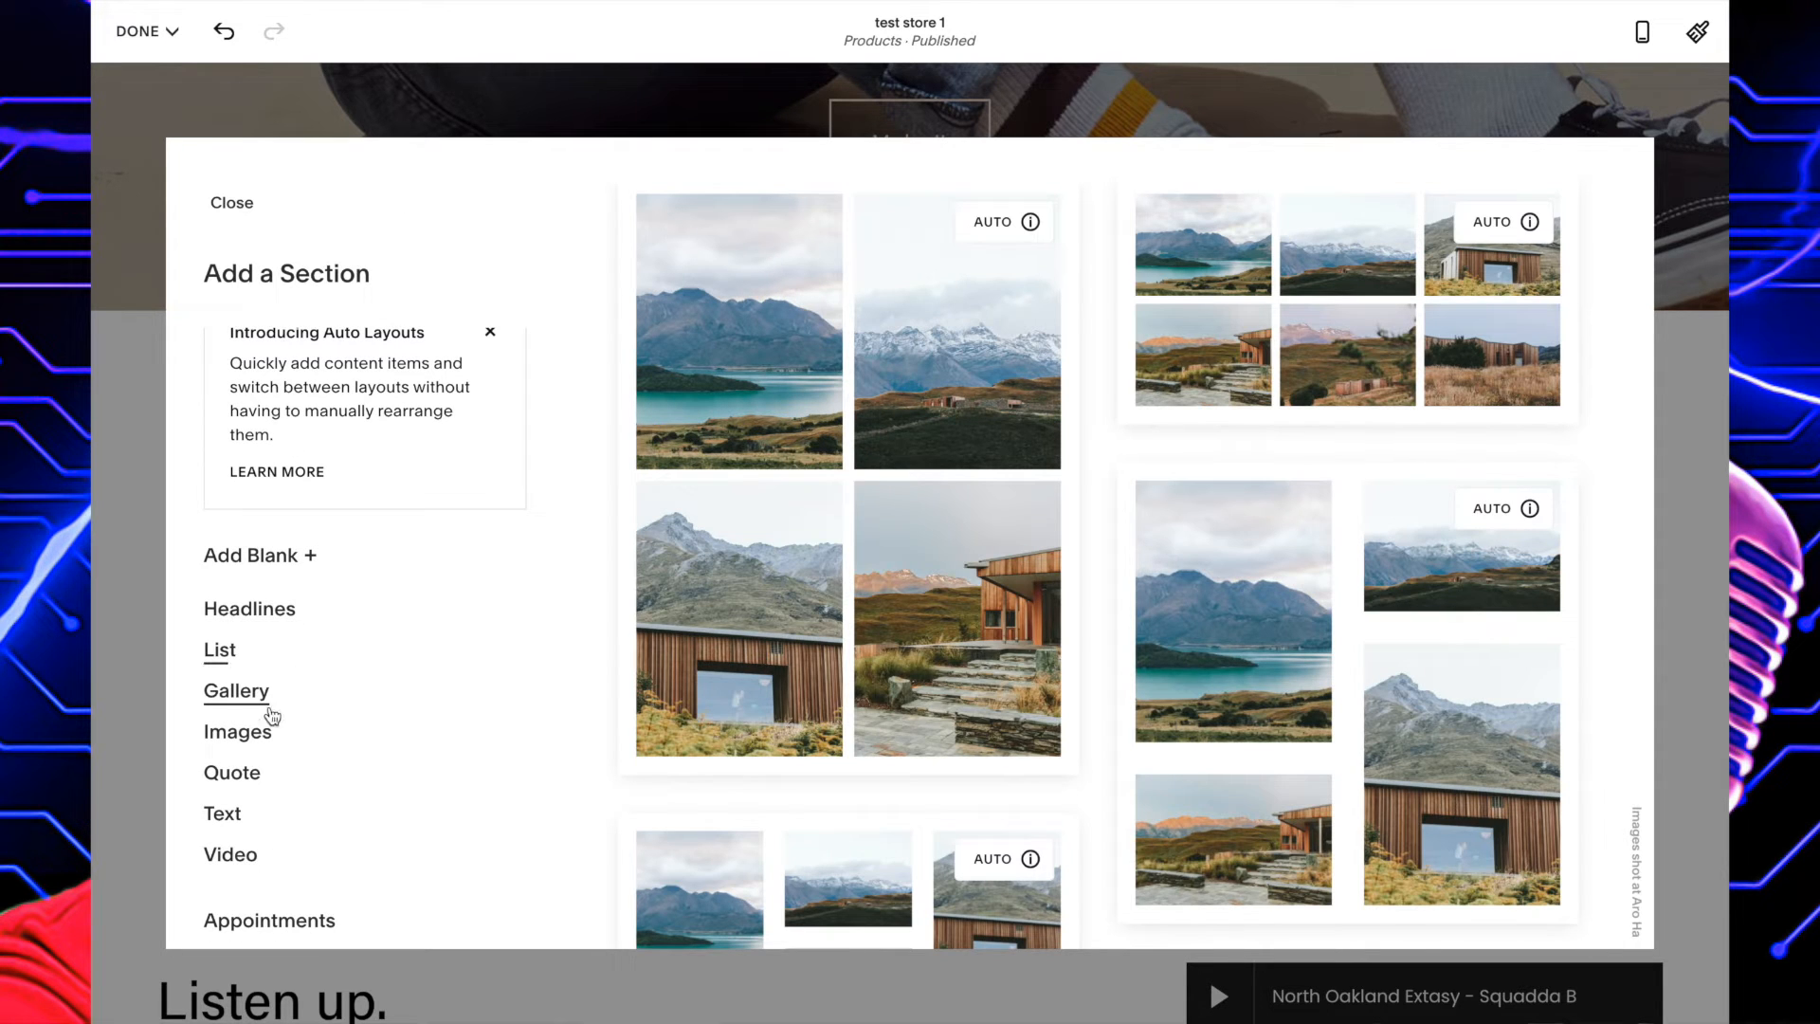
left_click(266, 735)
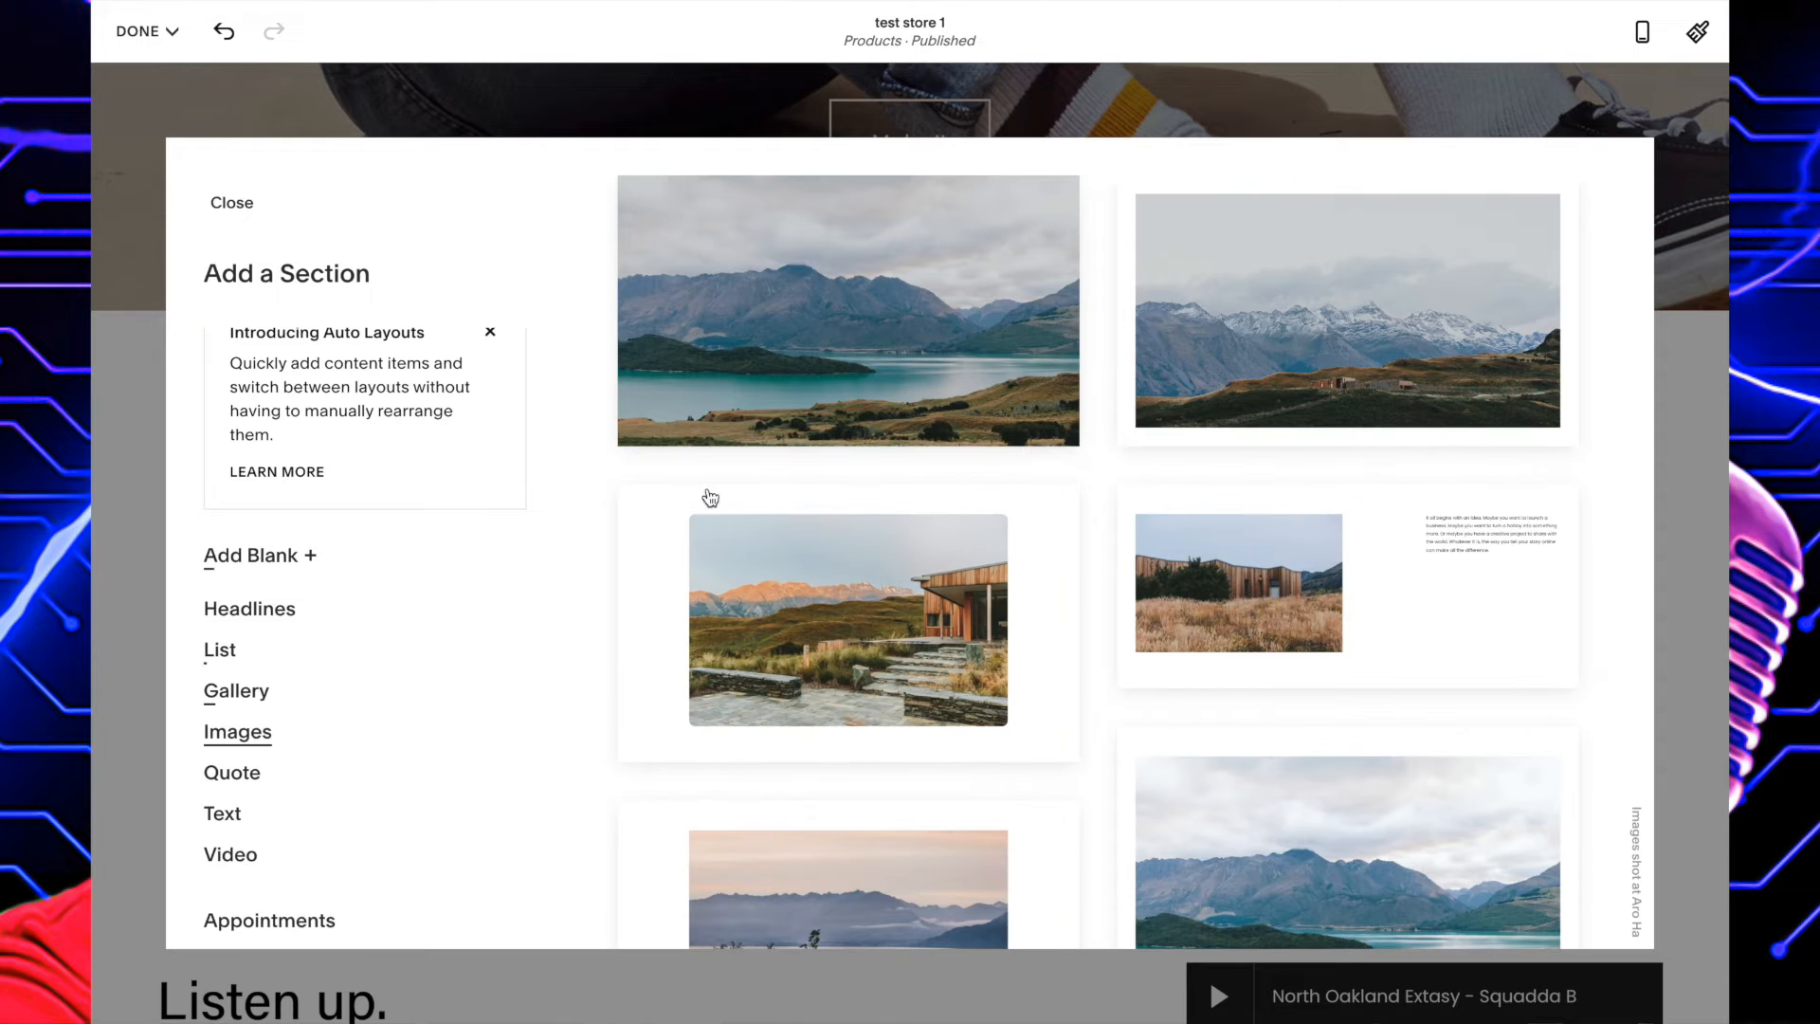
left_click(907, 383)
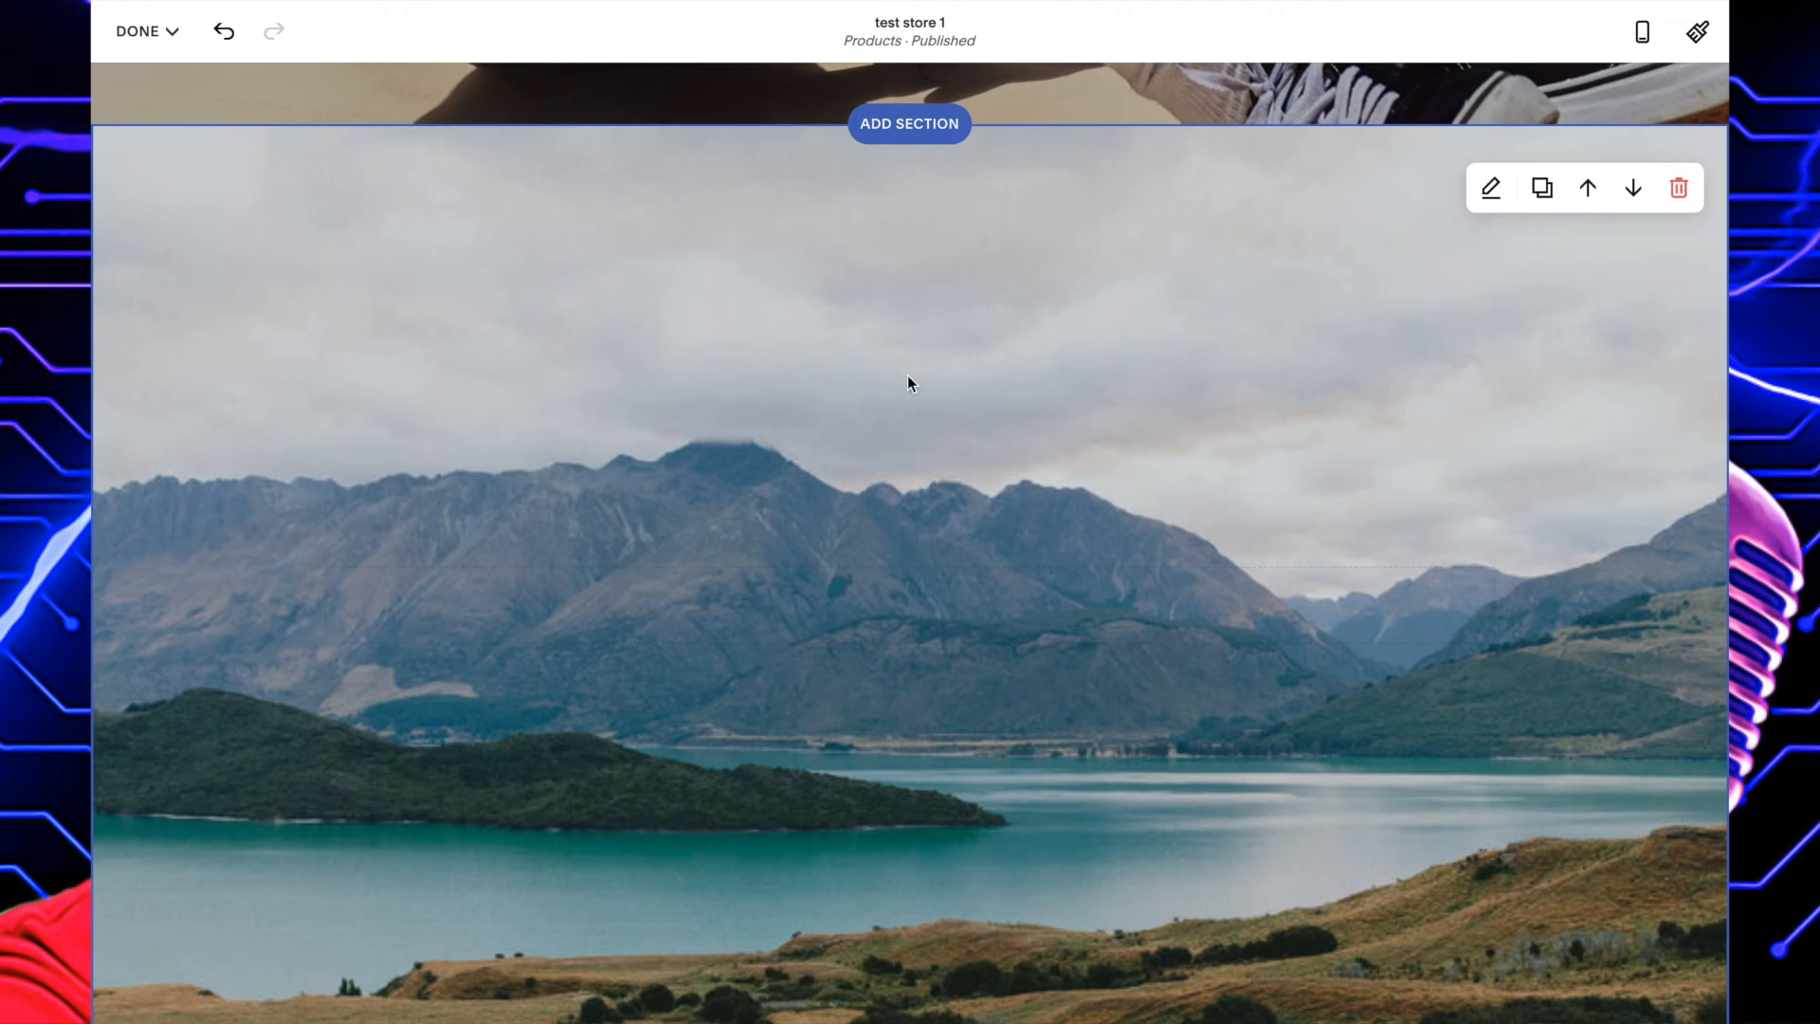
Replace the whole intro paragraph above the "Listen up." section with "THIS A SAMPLE OF MY GREATEST ALBUM".
scroll(907, 383, "down", 5)
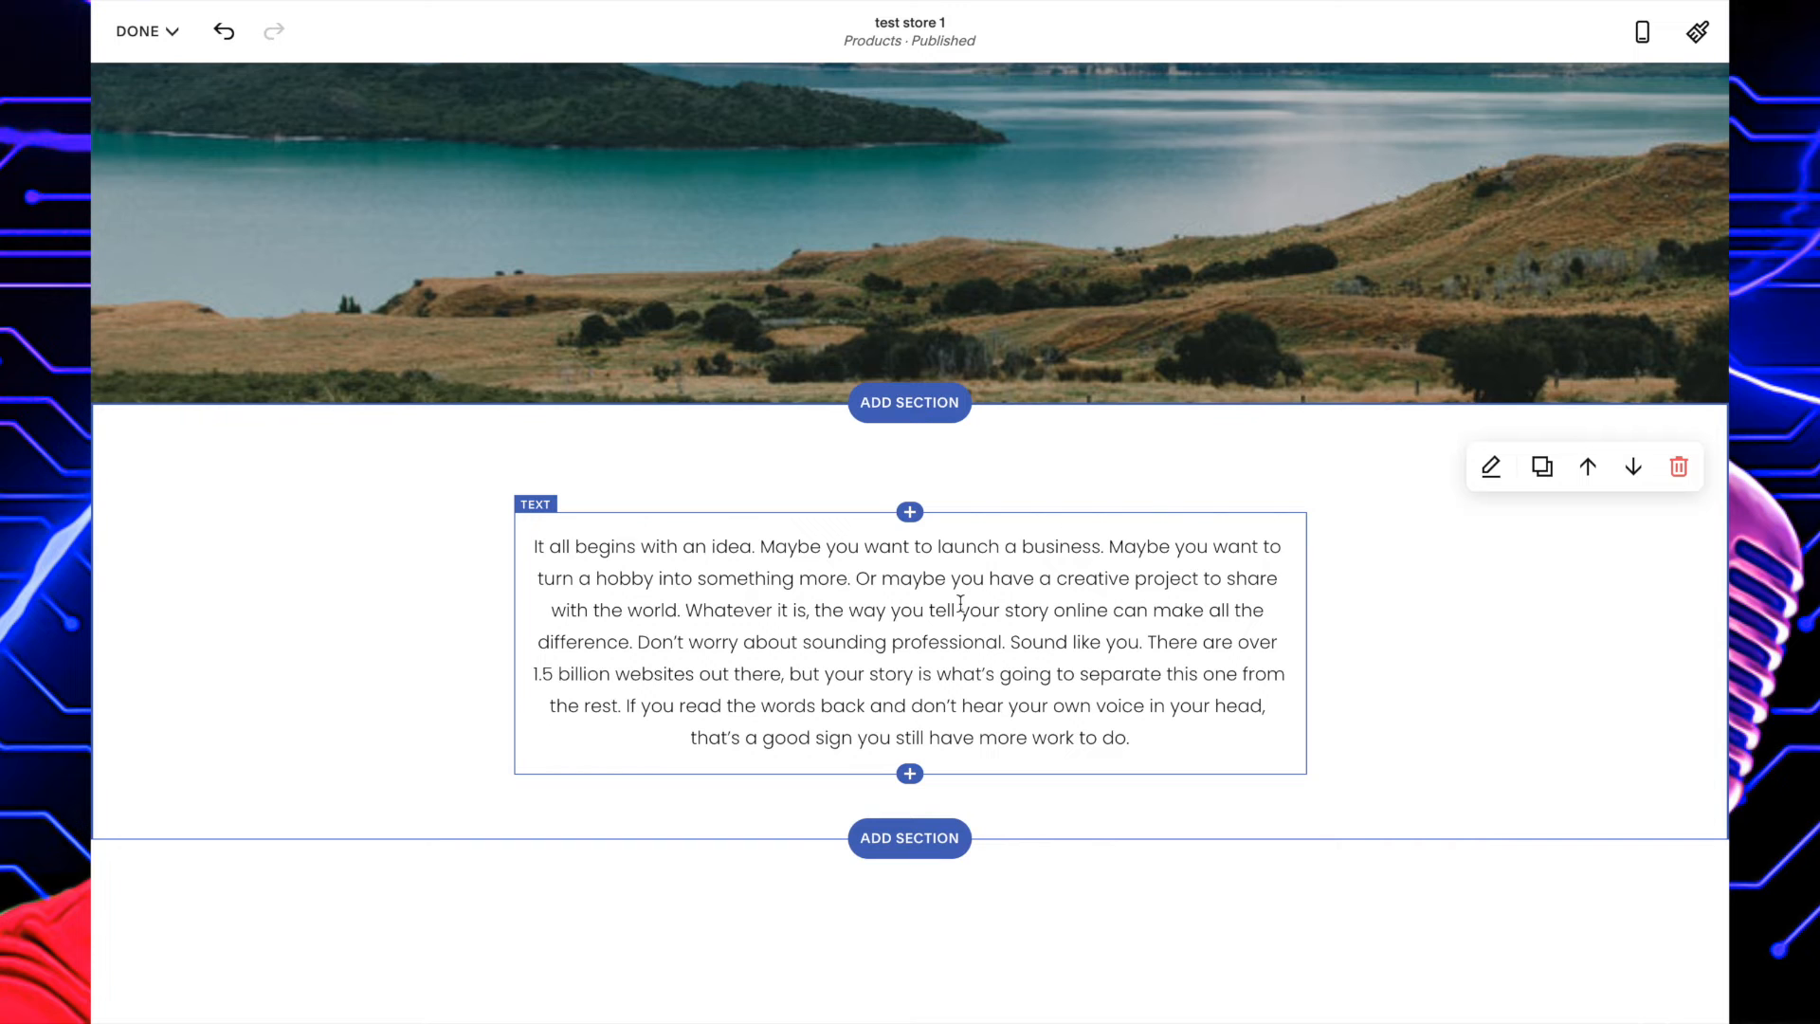
scroll(938, 583, "down", 1)
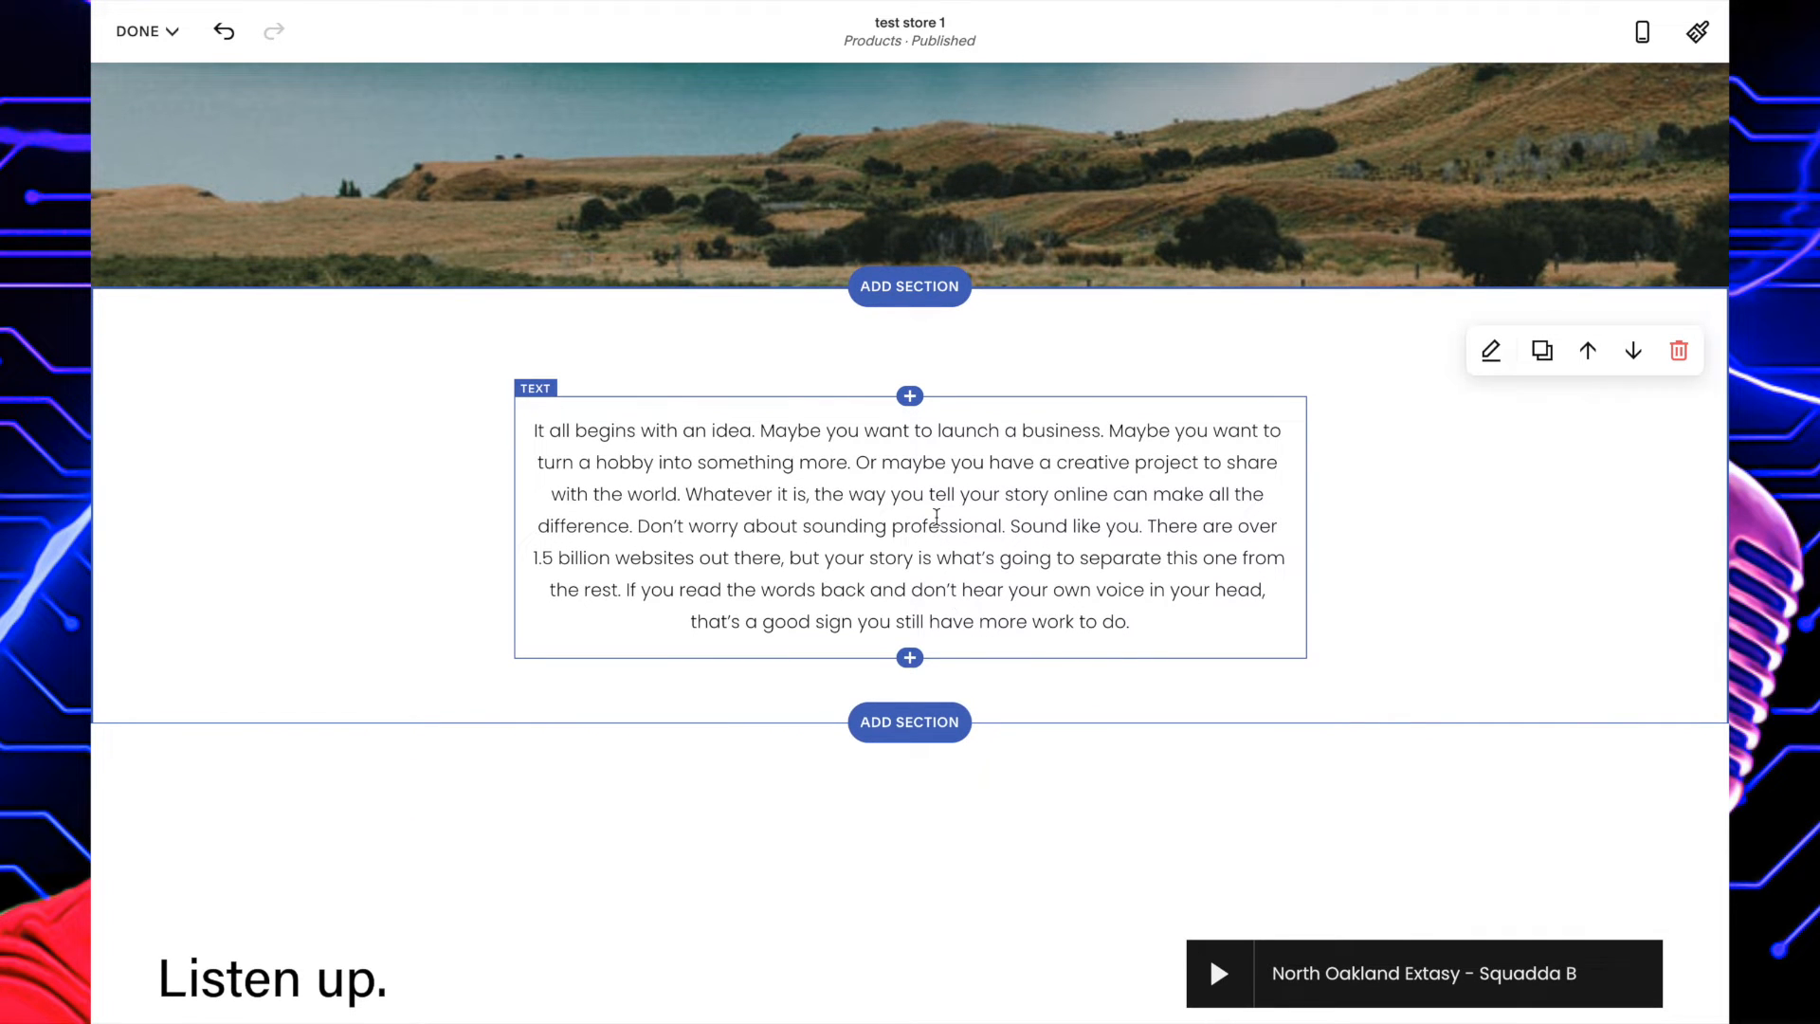
left_click(937, 520)
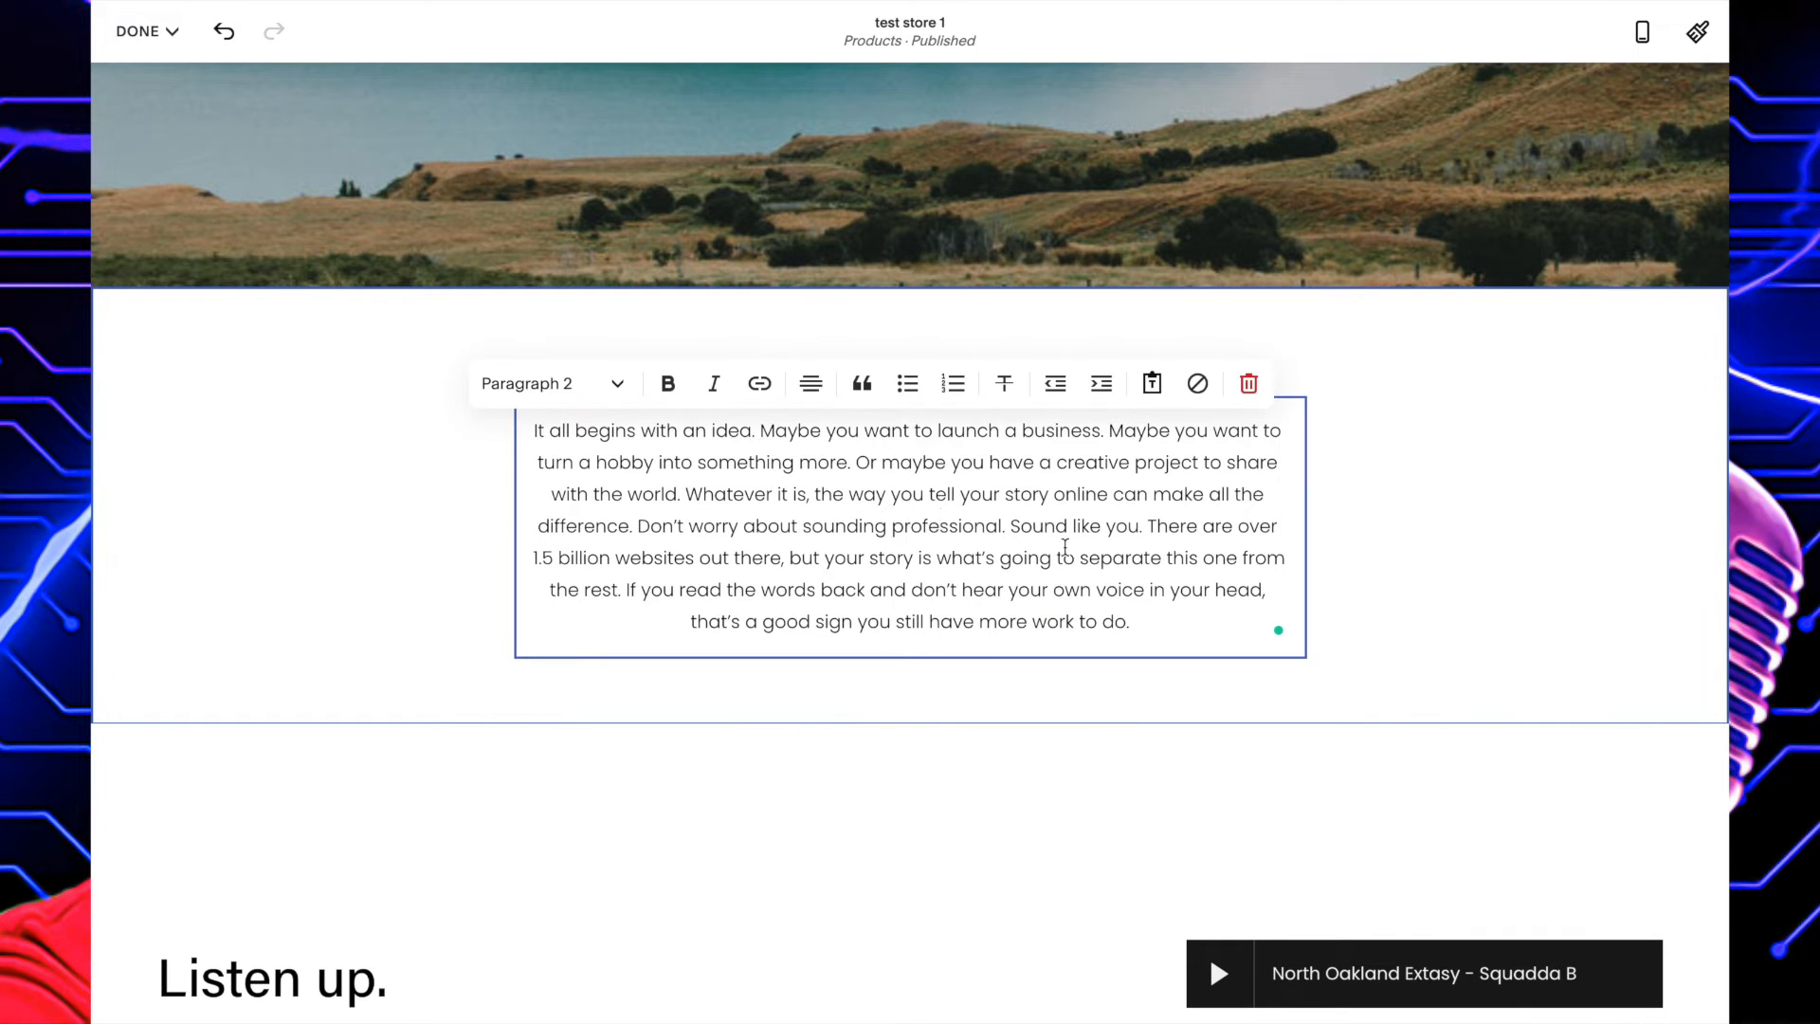
left_click_drag(1143, 622, 500, 428)
type("TH")
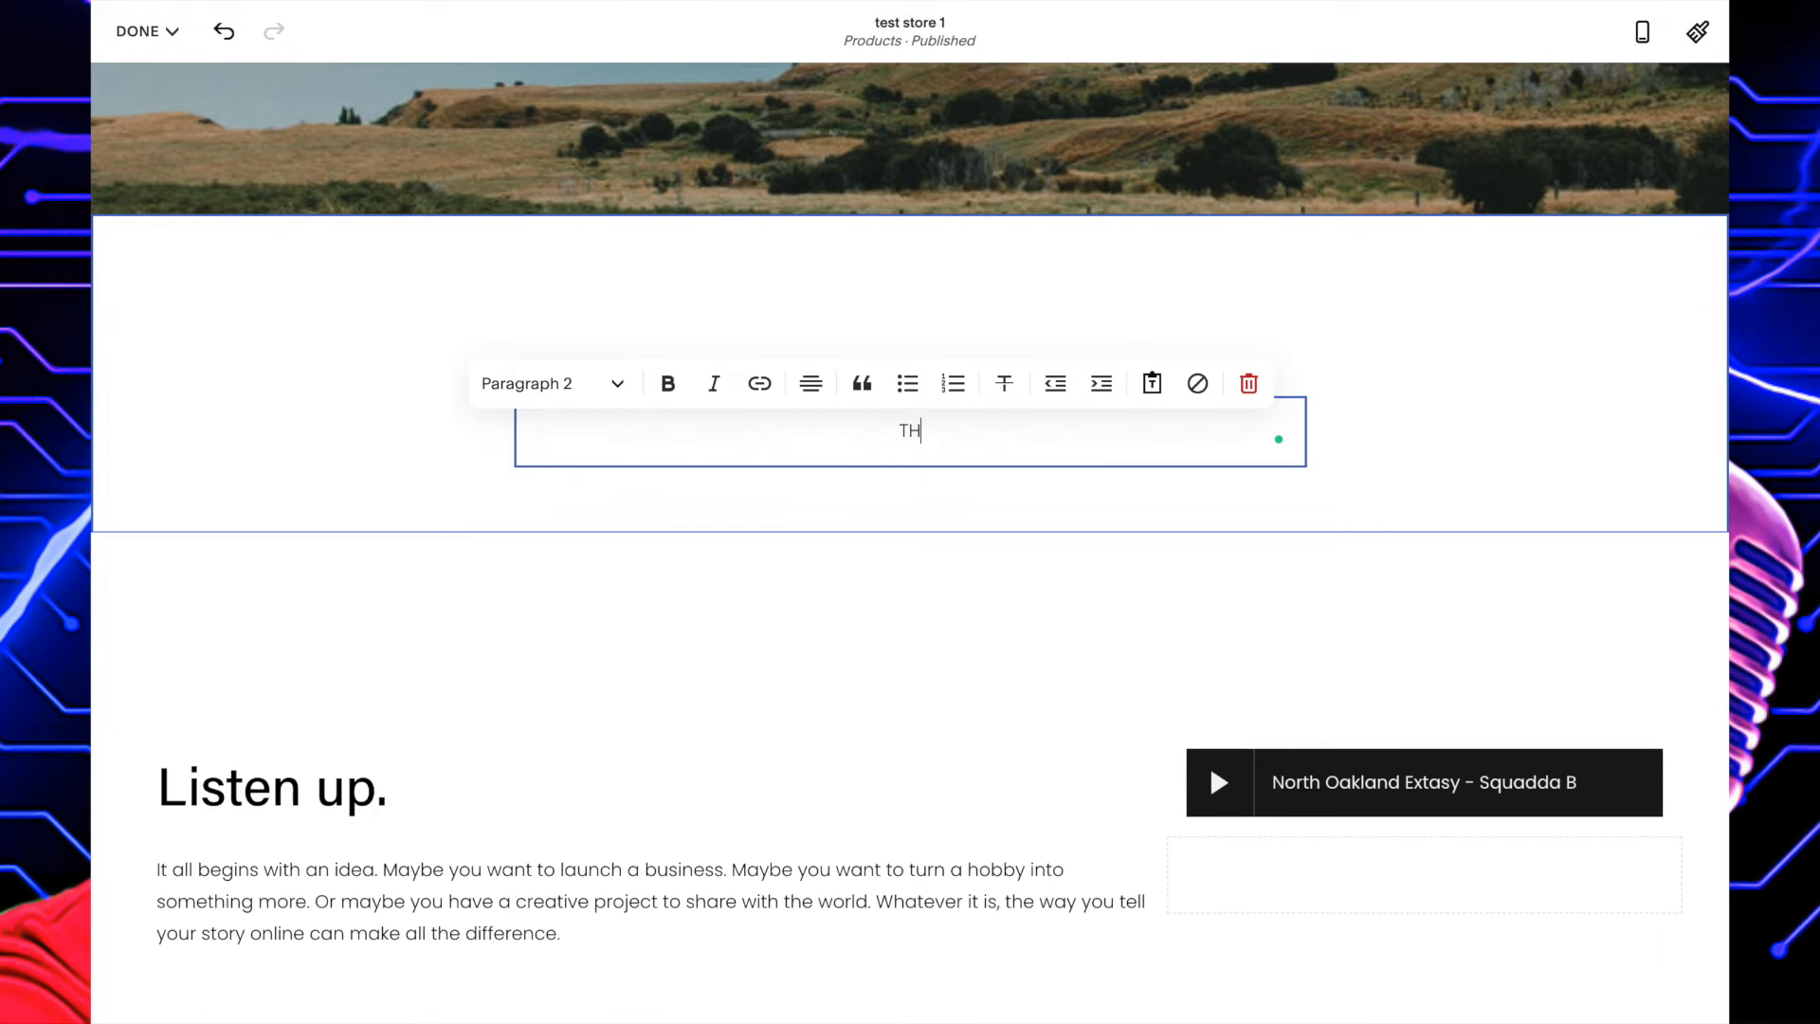
type("IS A SAMPLE OF MY GREATEST ")
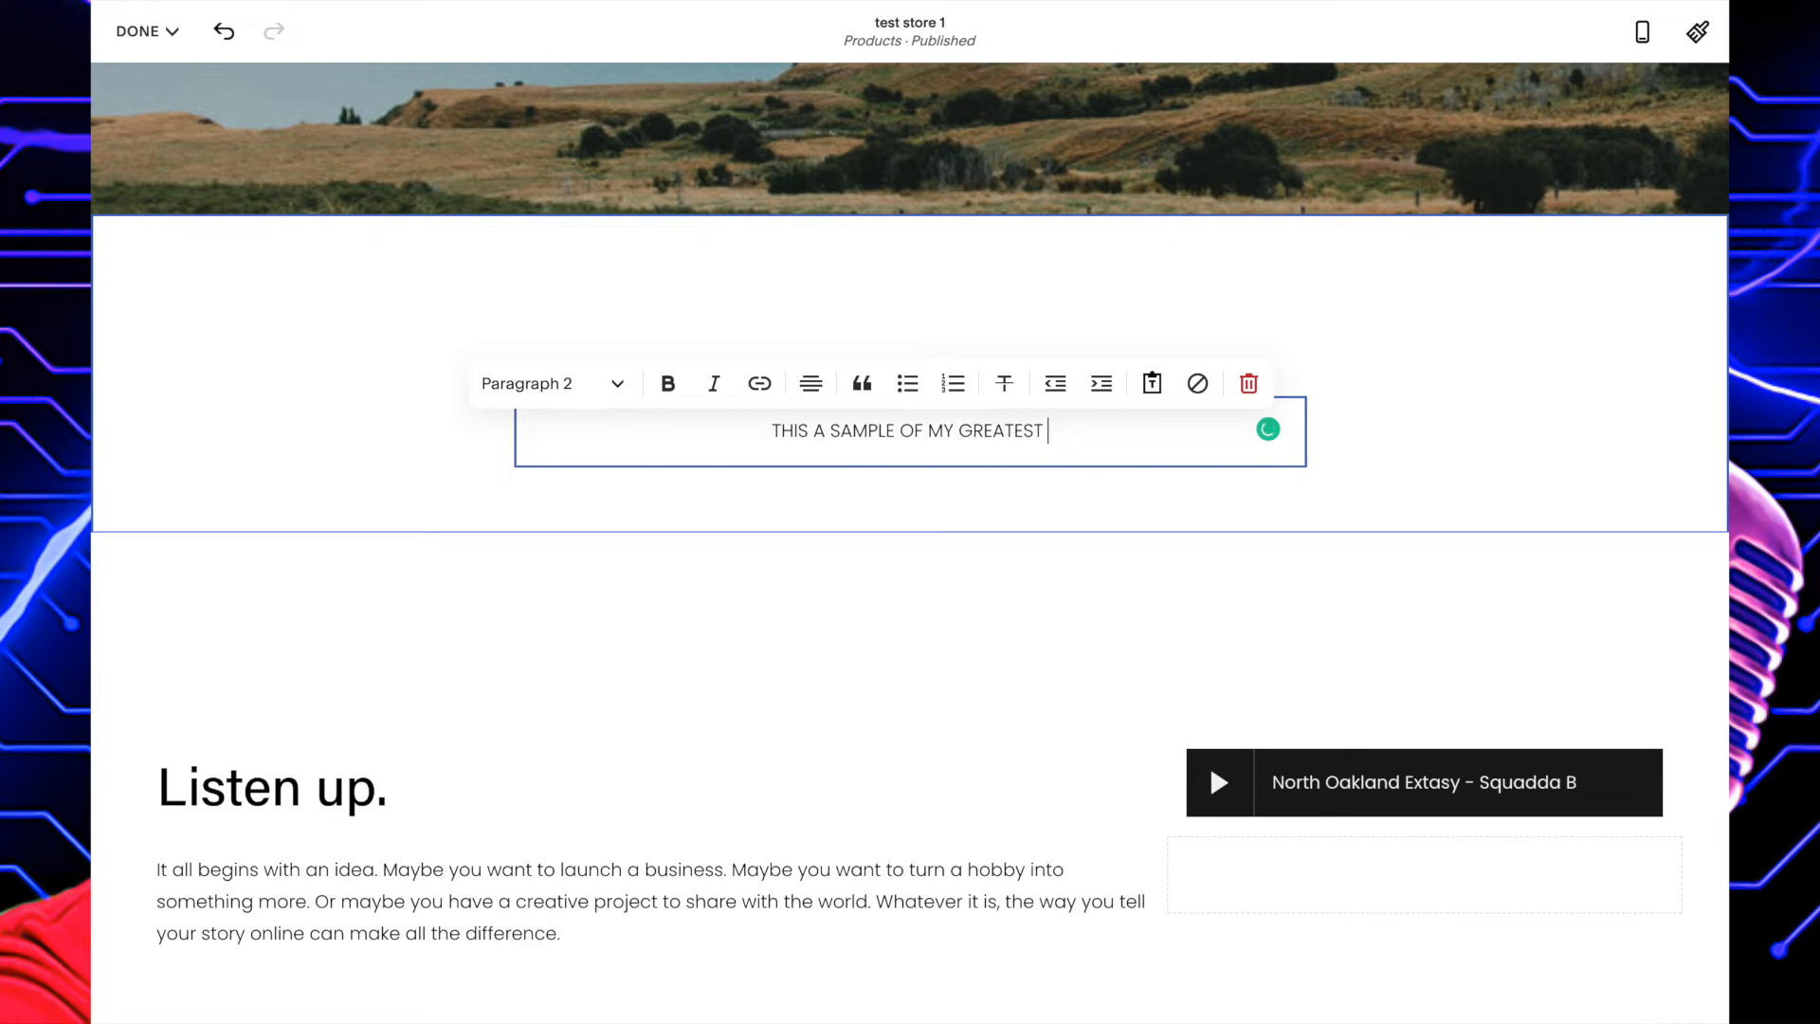
type("ALBUM")
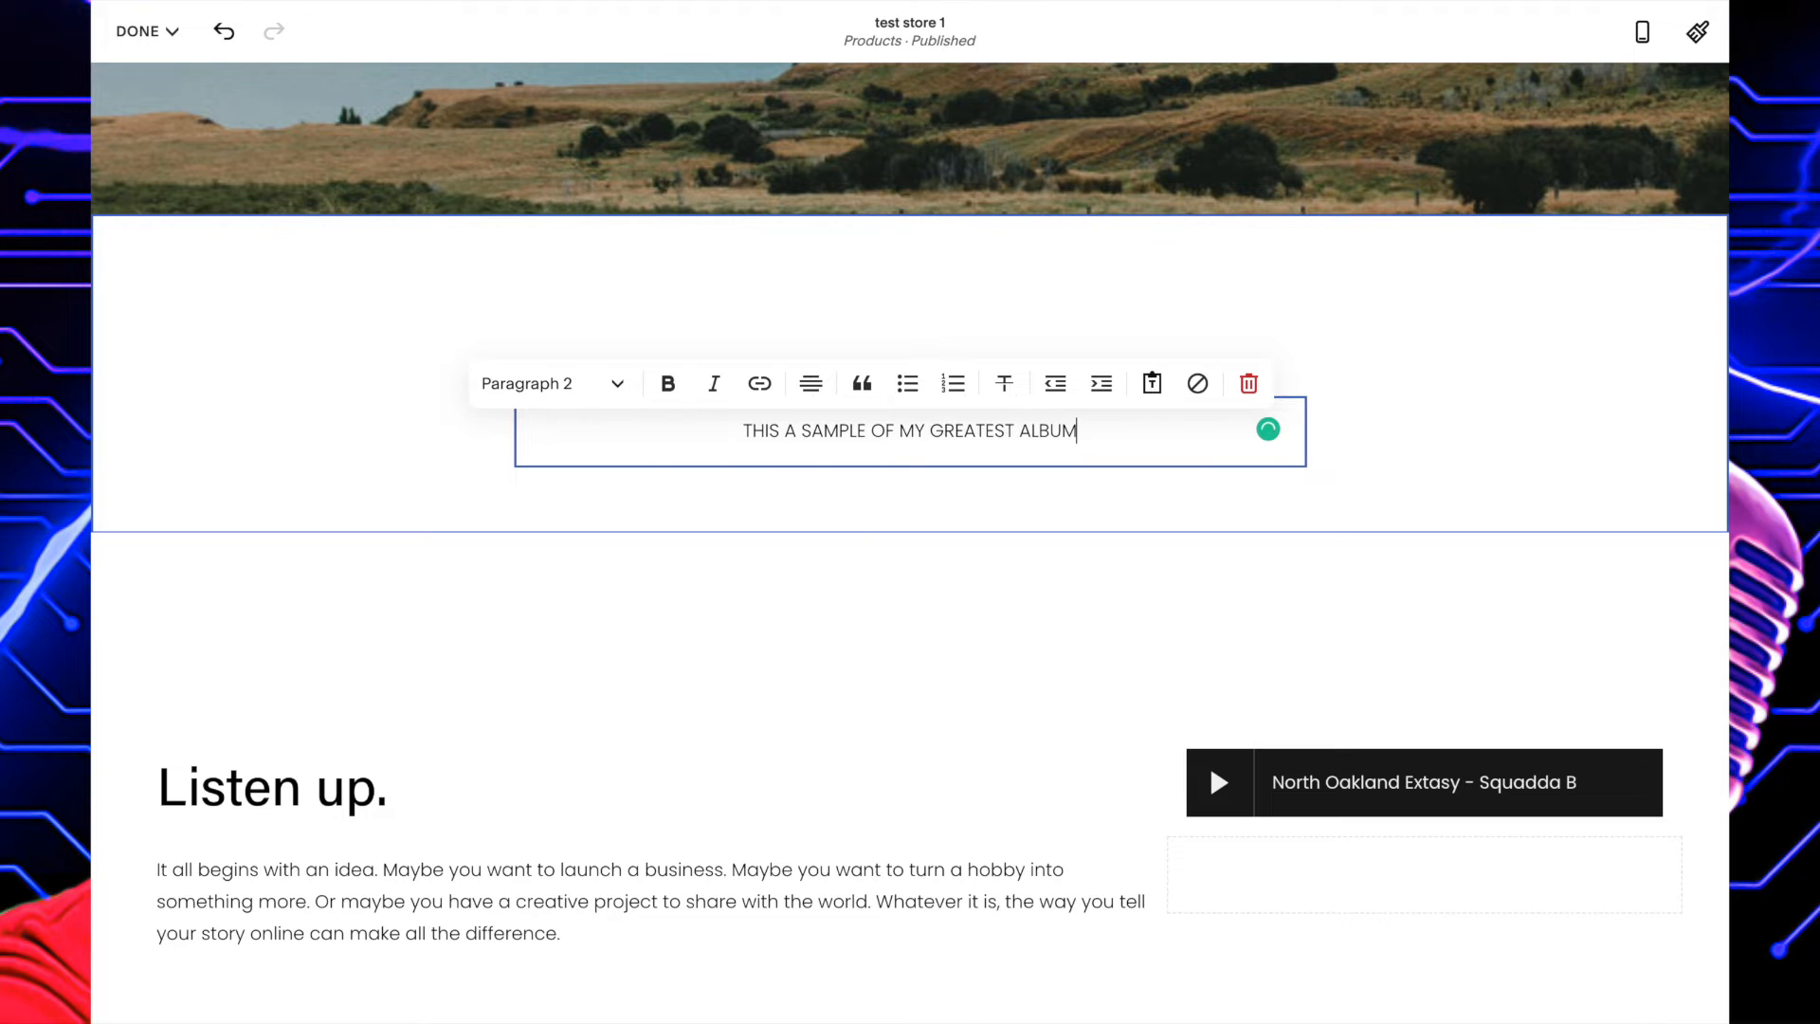
left_click(481, 583)
Review the edited page from the new image section through the audio player down to the product listings.
scroll(558, 383, "up", 2)
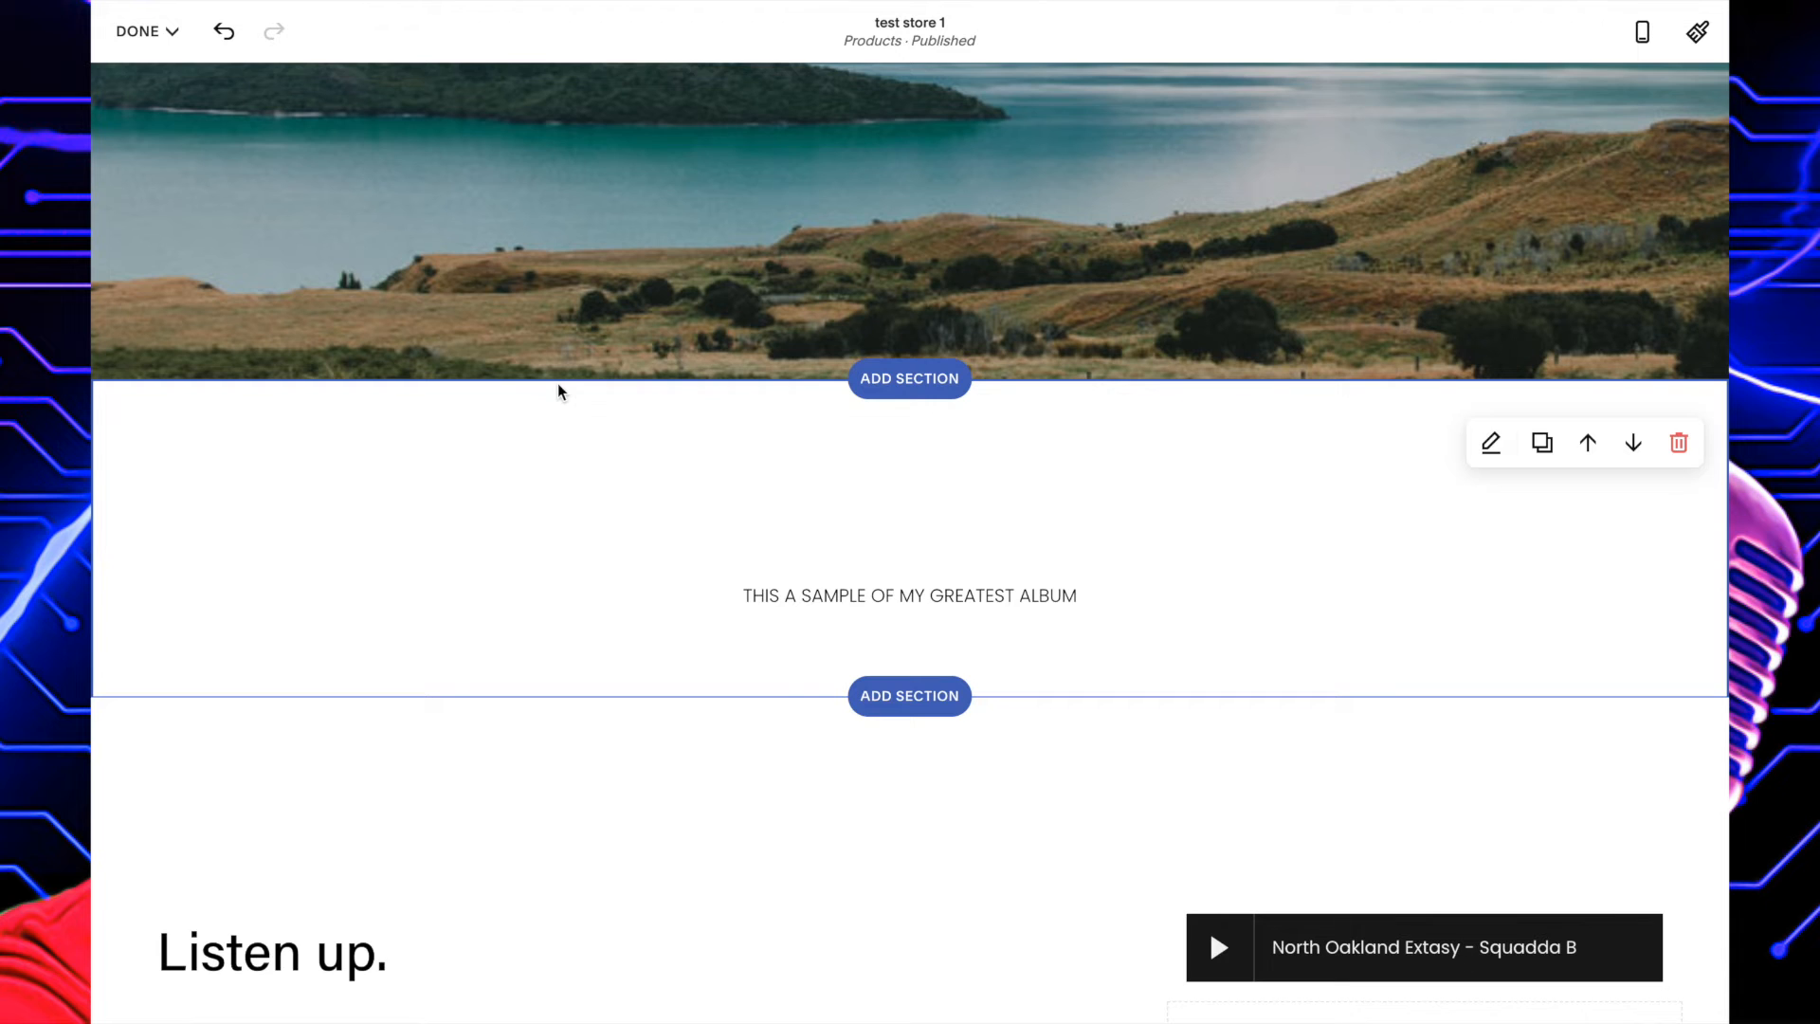
scroll(558, 385, "up", 4)
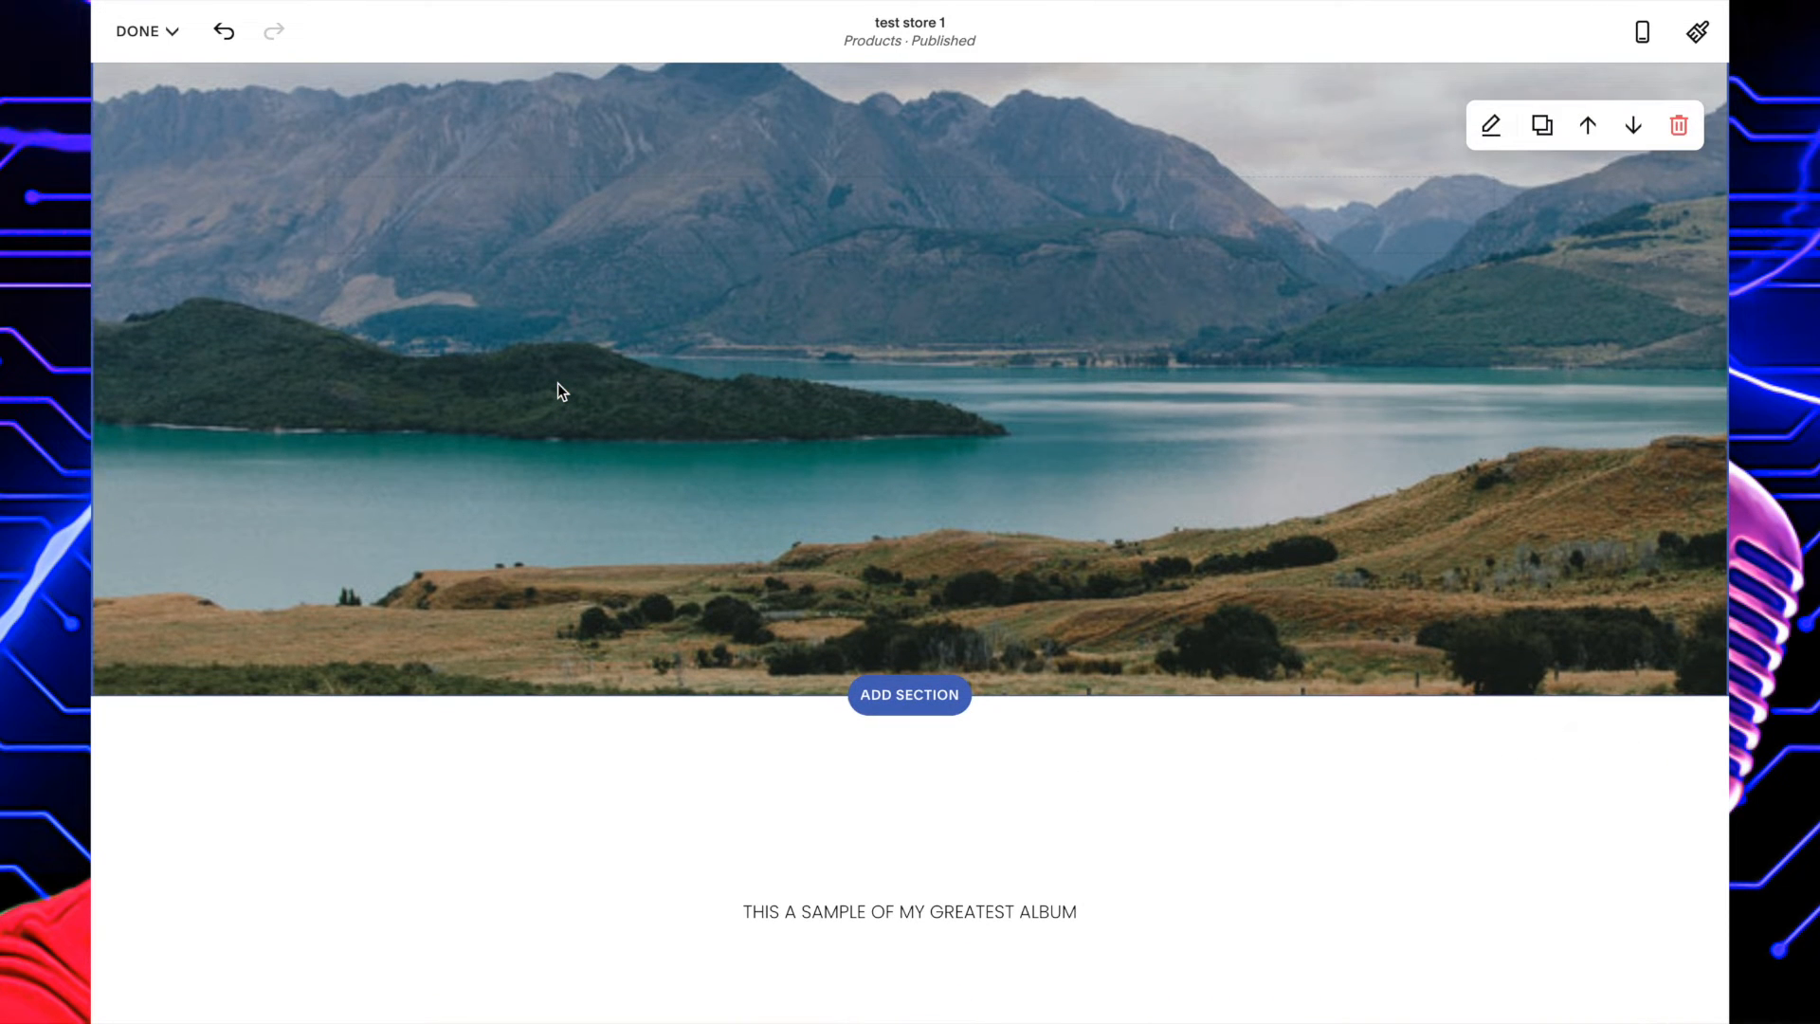
scroll(662, 452, "down", 9)
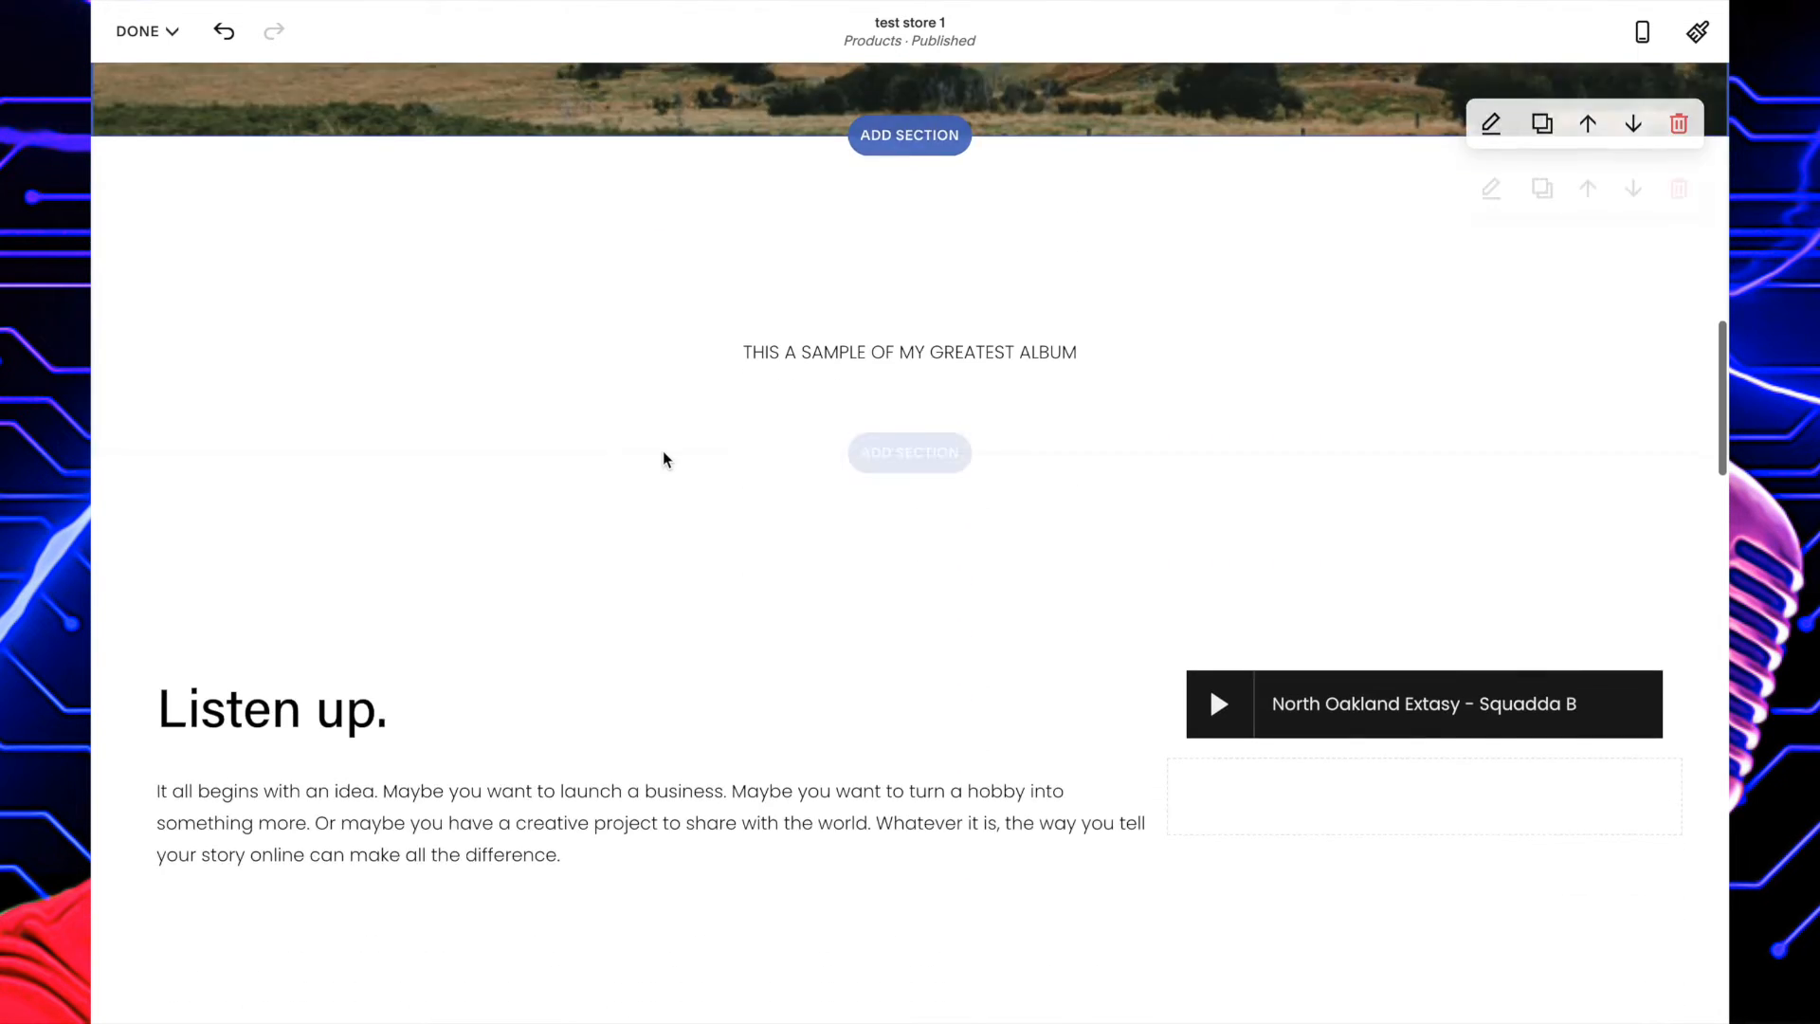
scroll(662, 460, "down", 5)
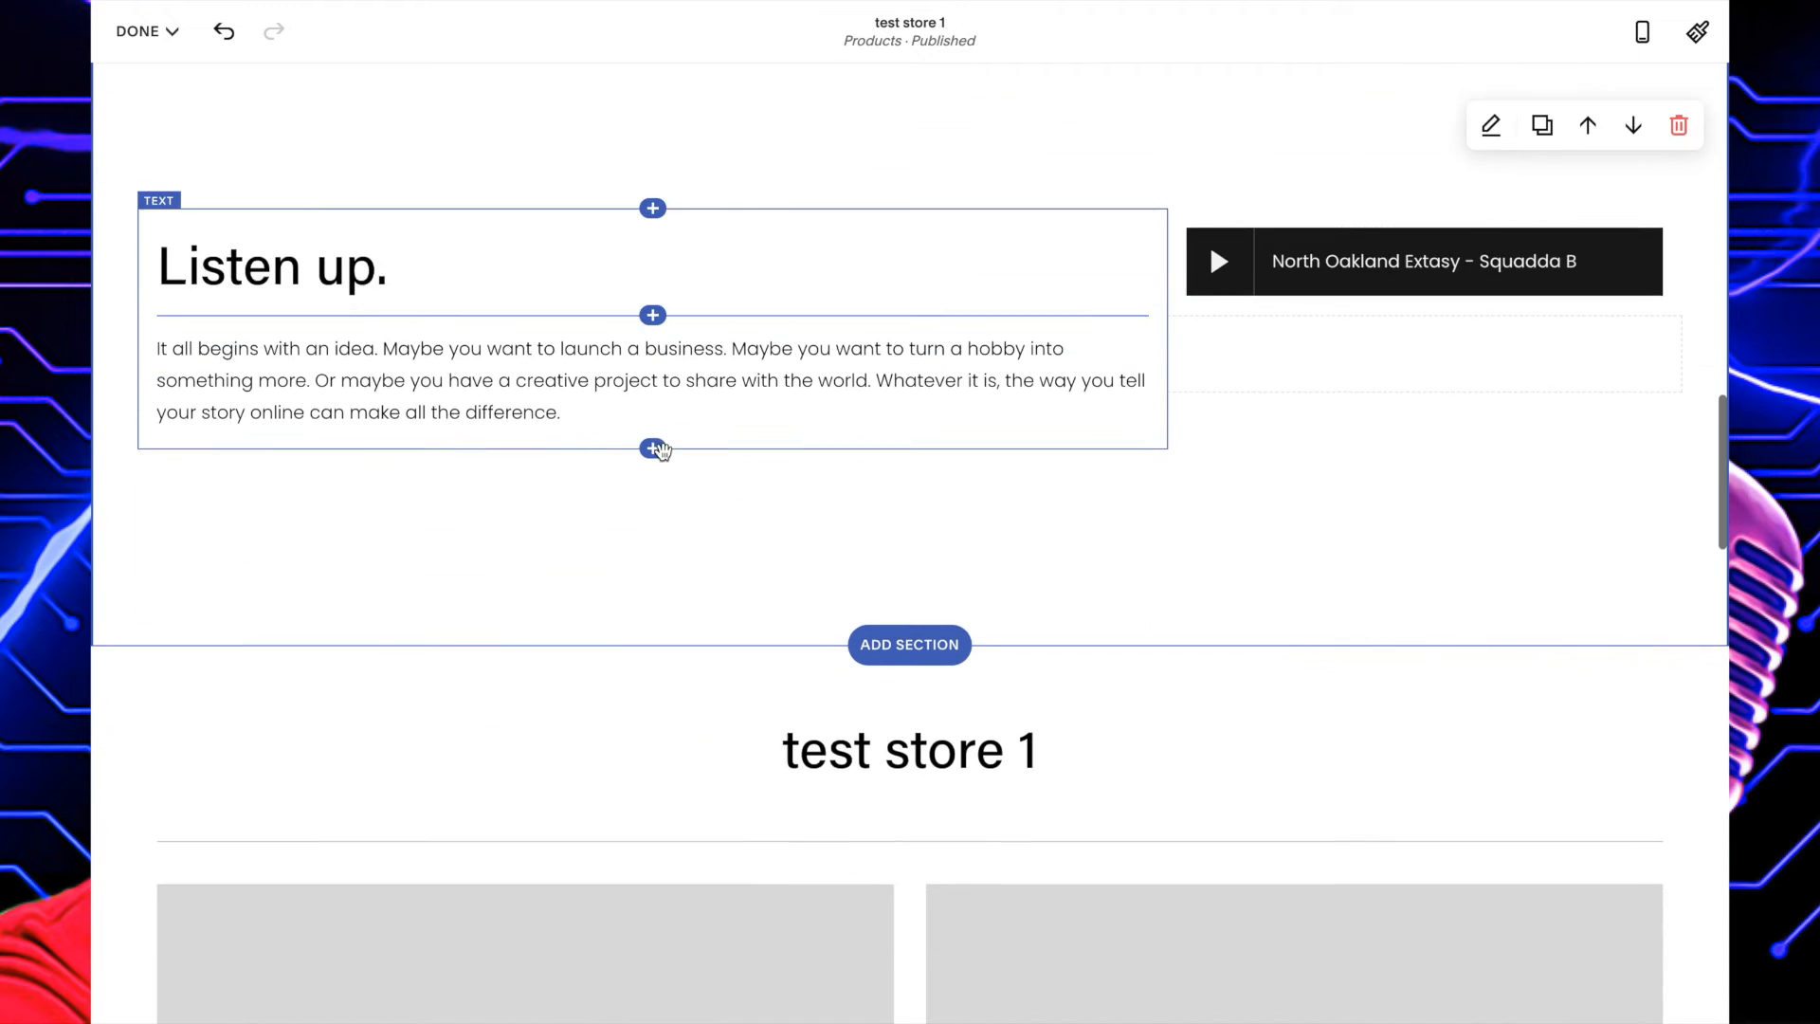
scroll(663, 454, "down", 6)
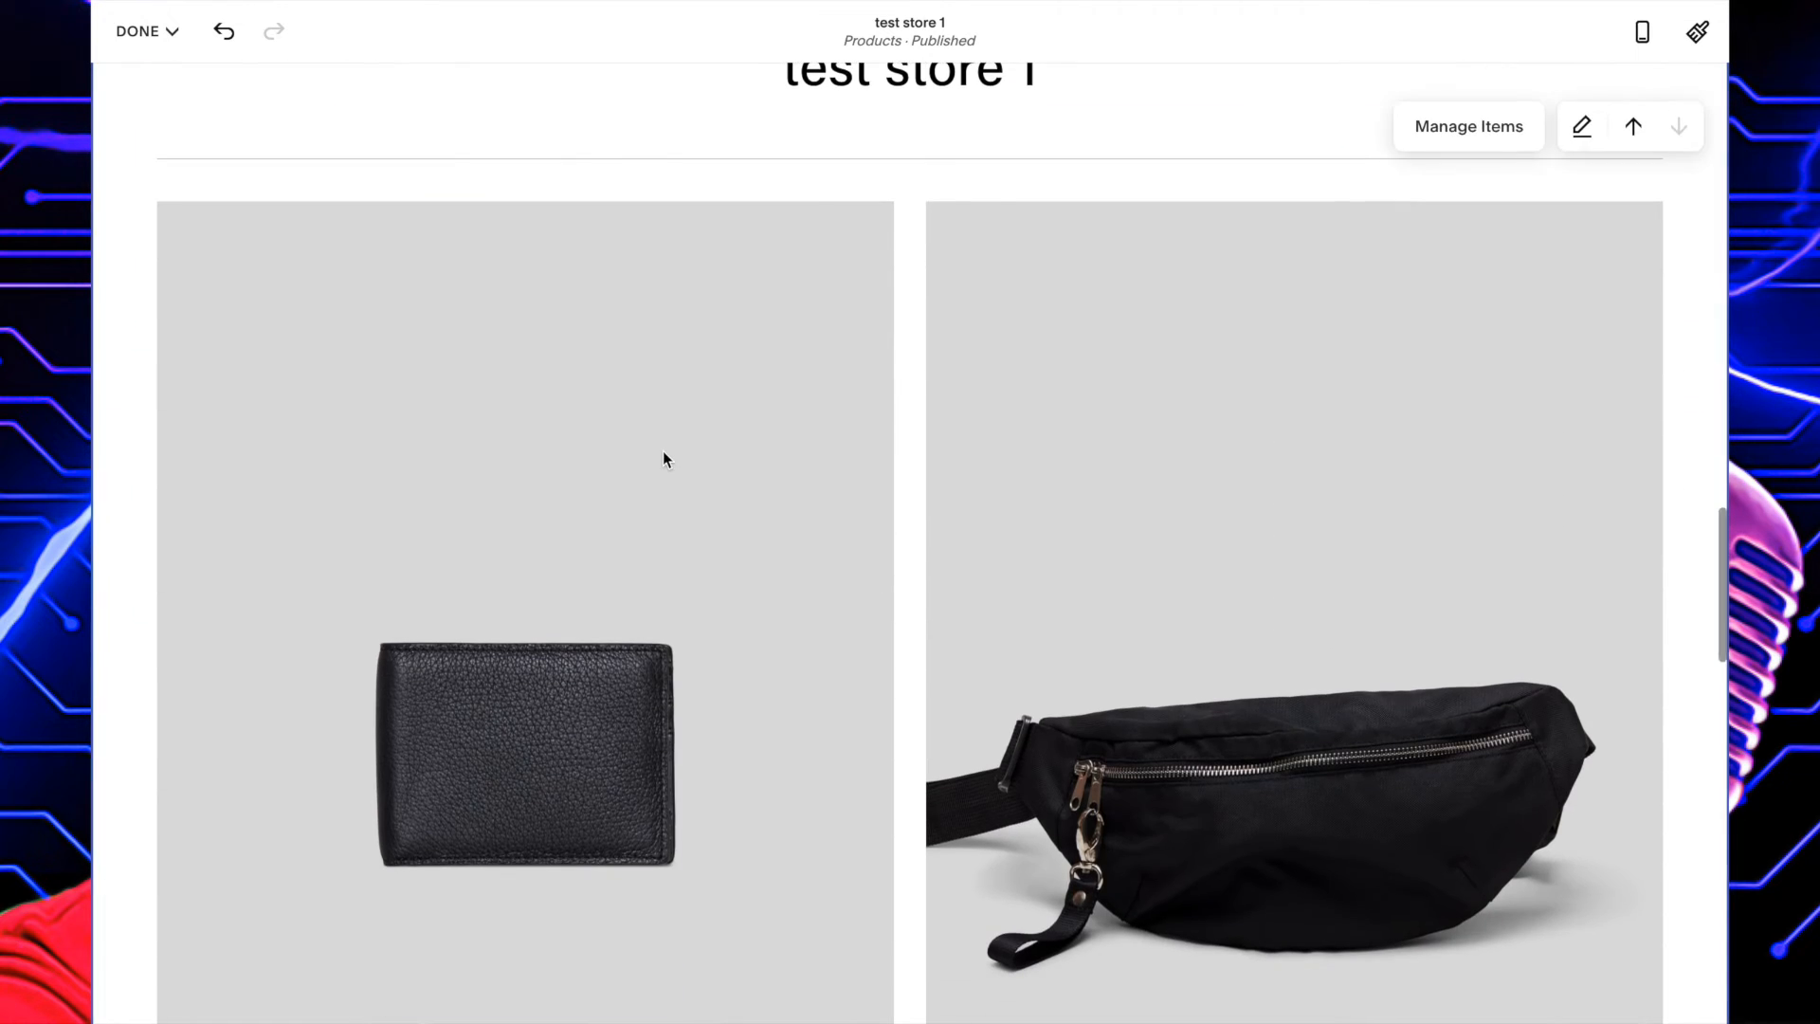
scroll(663, 460, "down", 7)
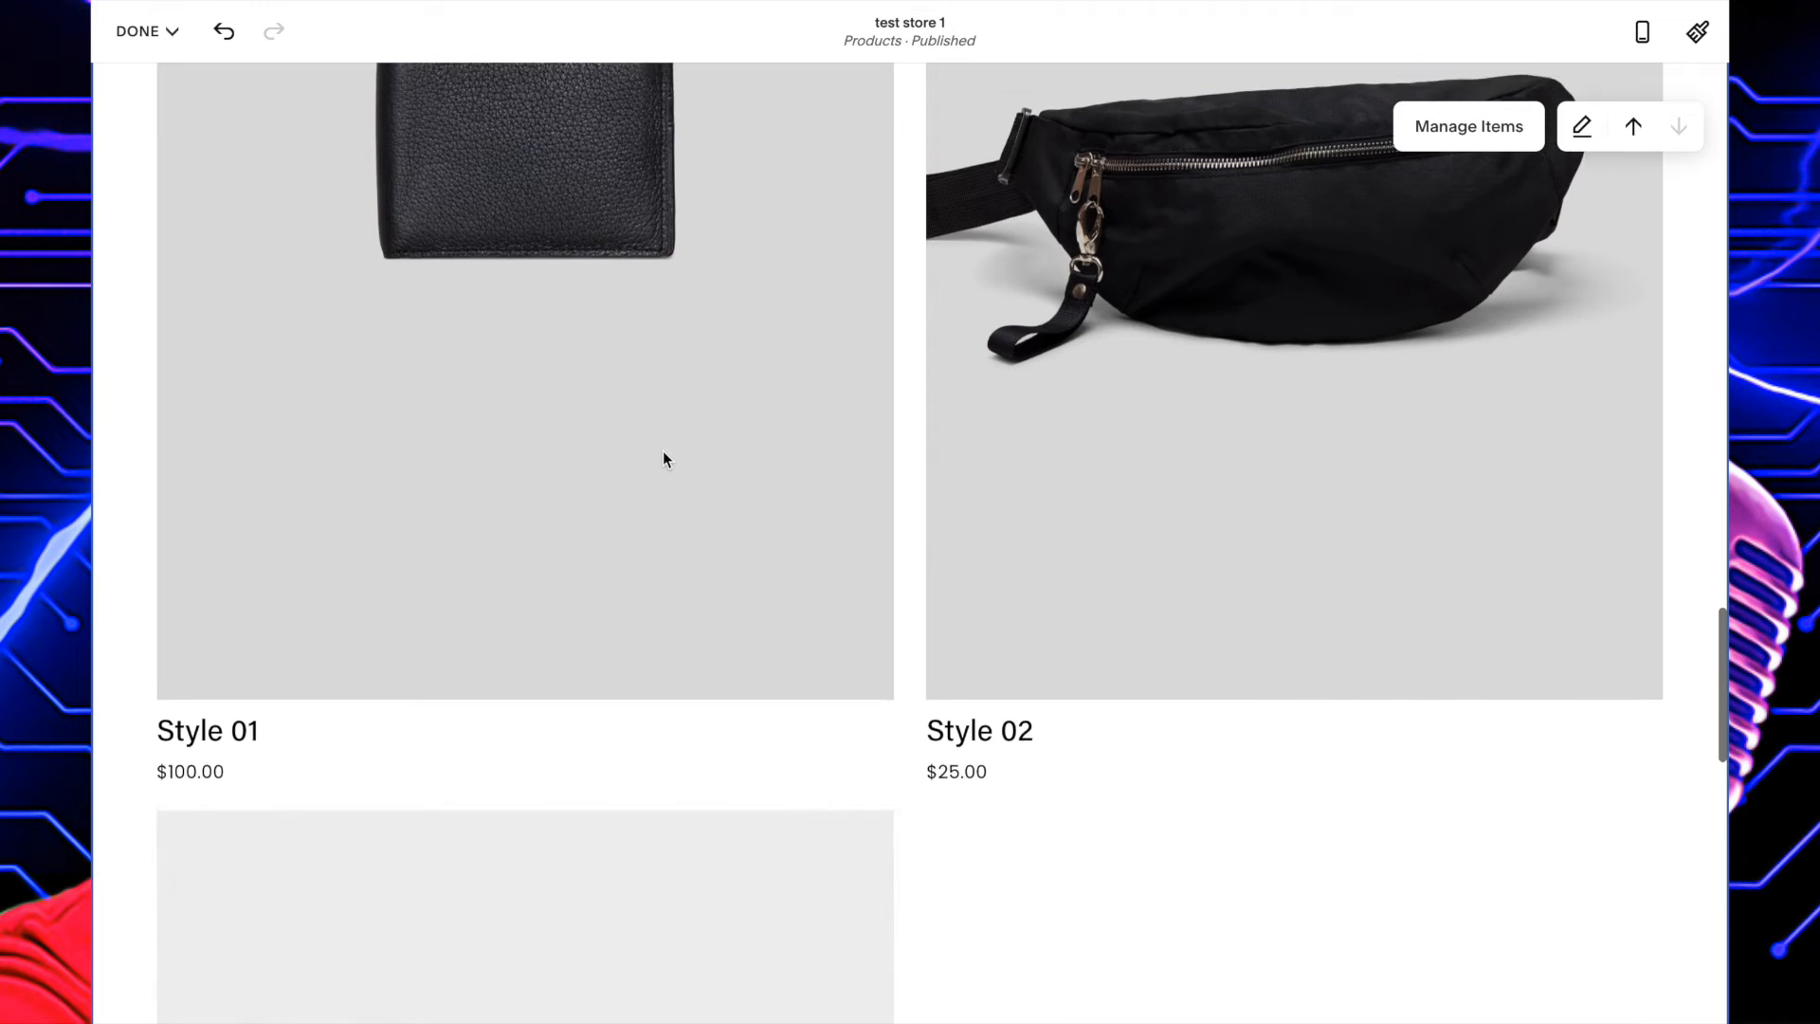
Check the remaining product listings of the test store 1 page, and save the page edits and leave editing mode.
scroll(663, 460, "down", 7)
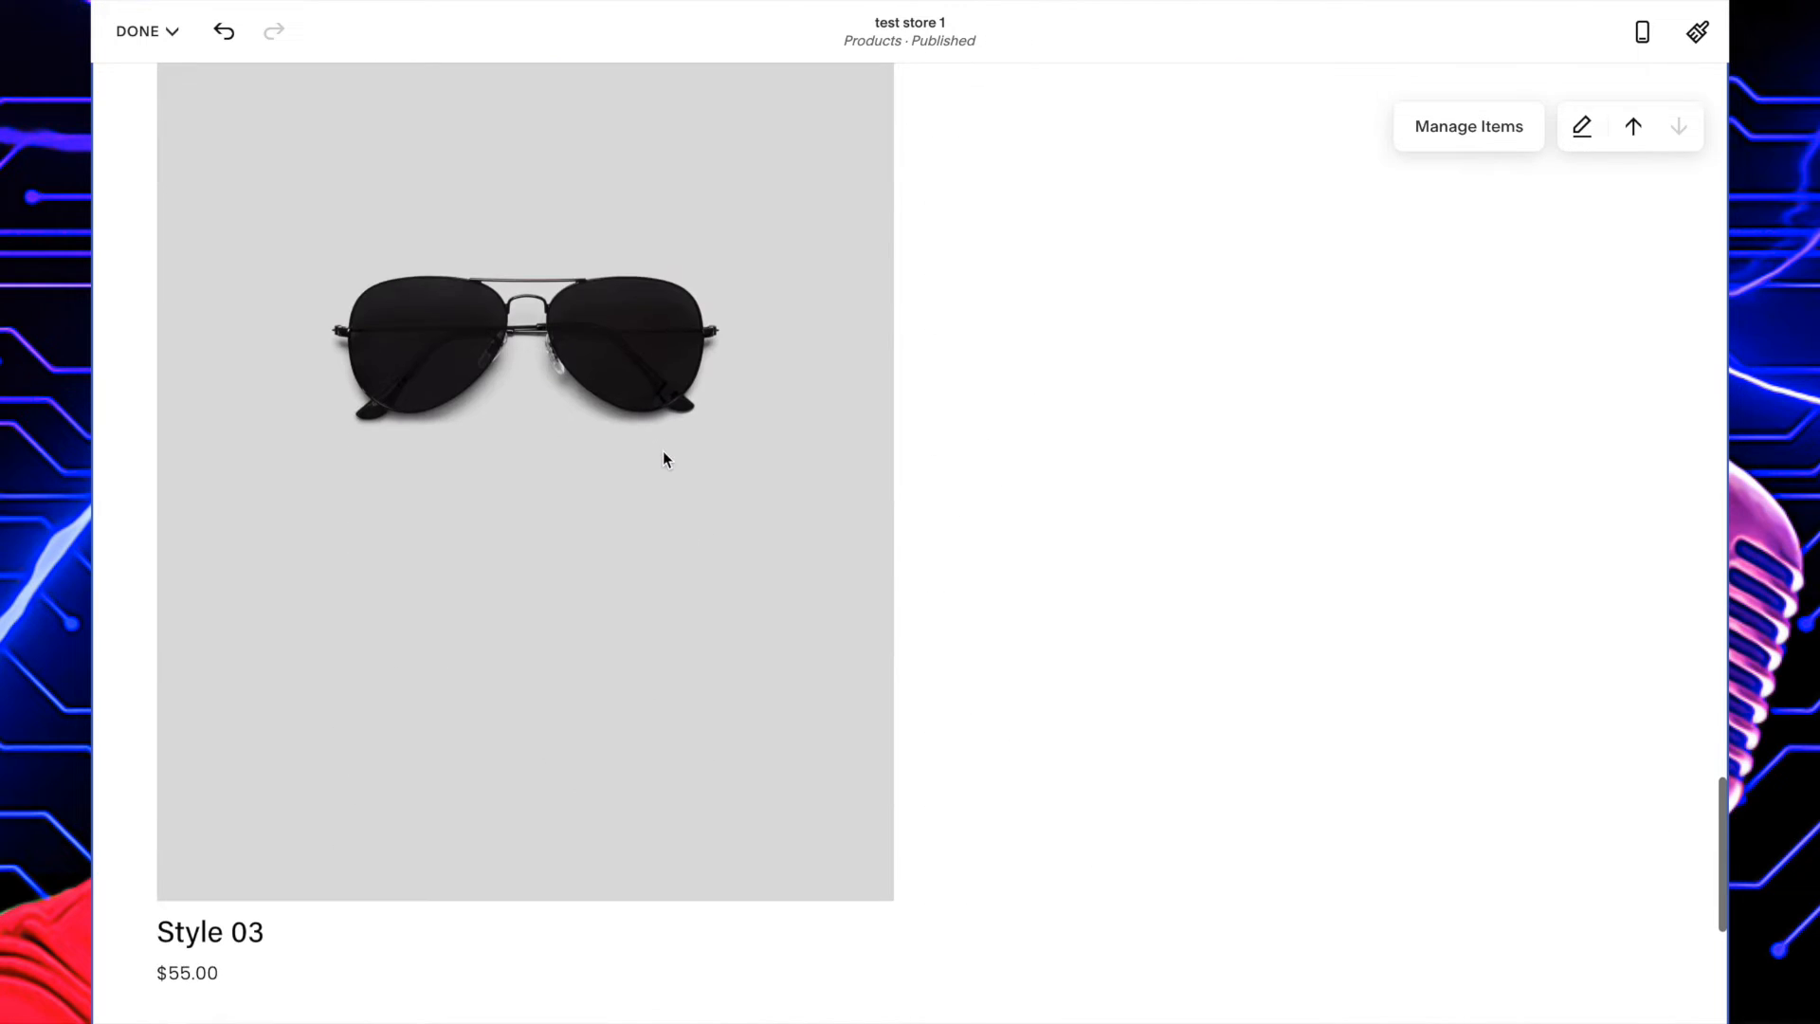
scroll(662, 453, "down", 4)
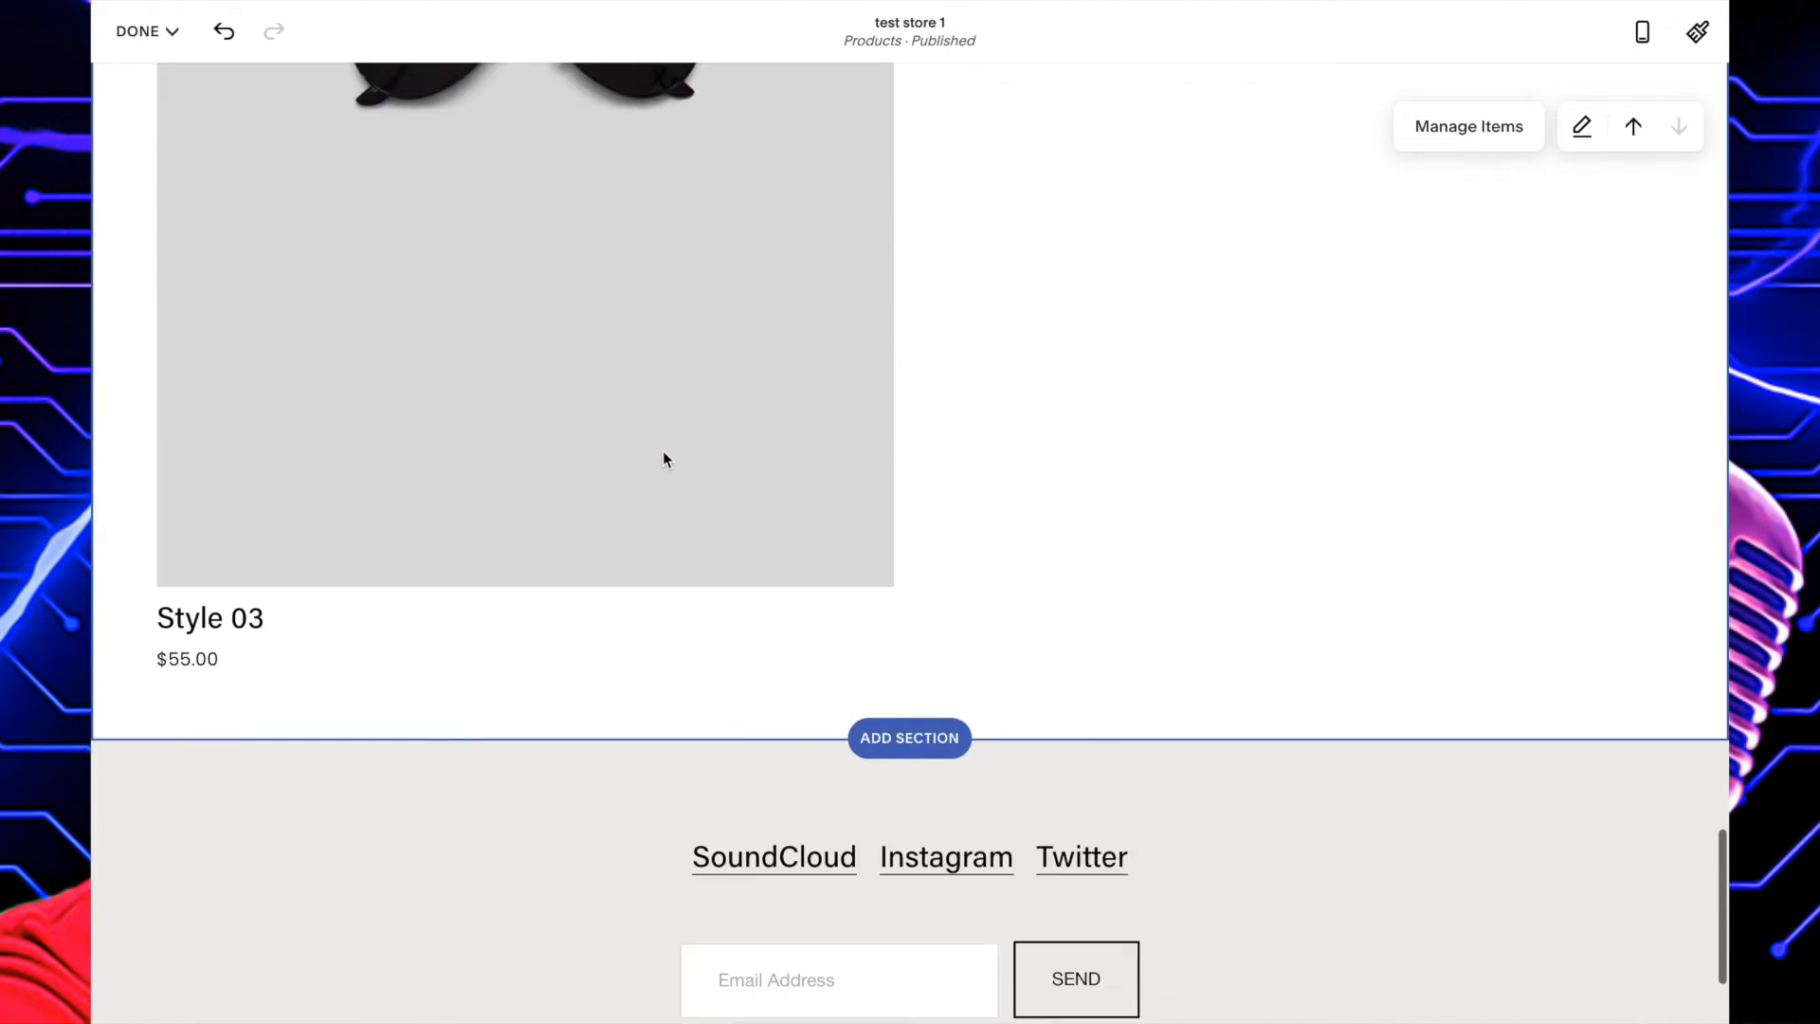
scroll(873, 656, "up", 20)
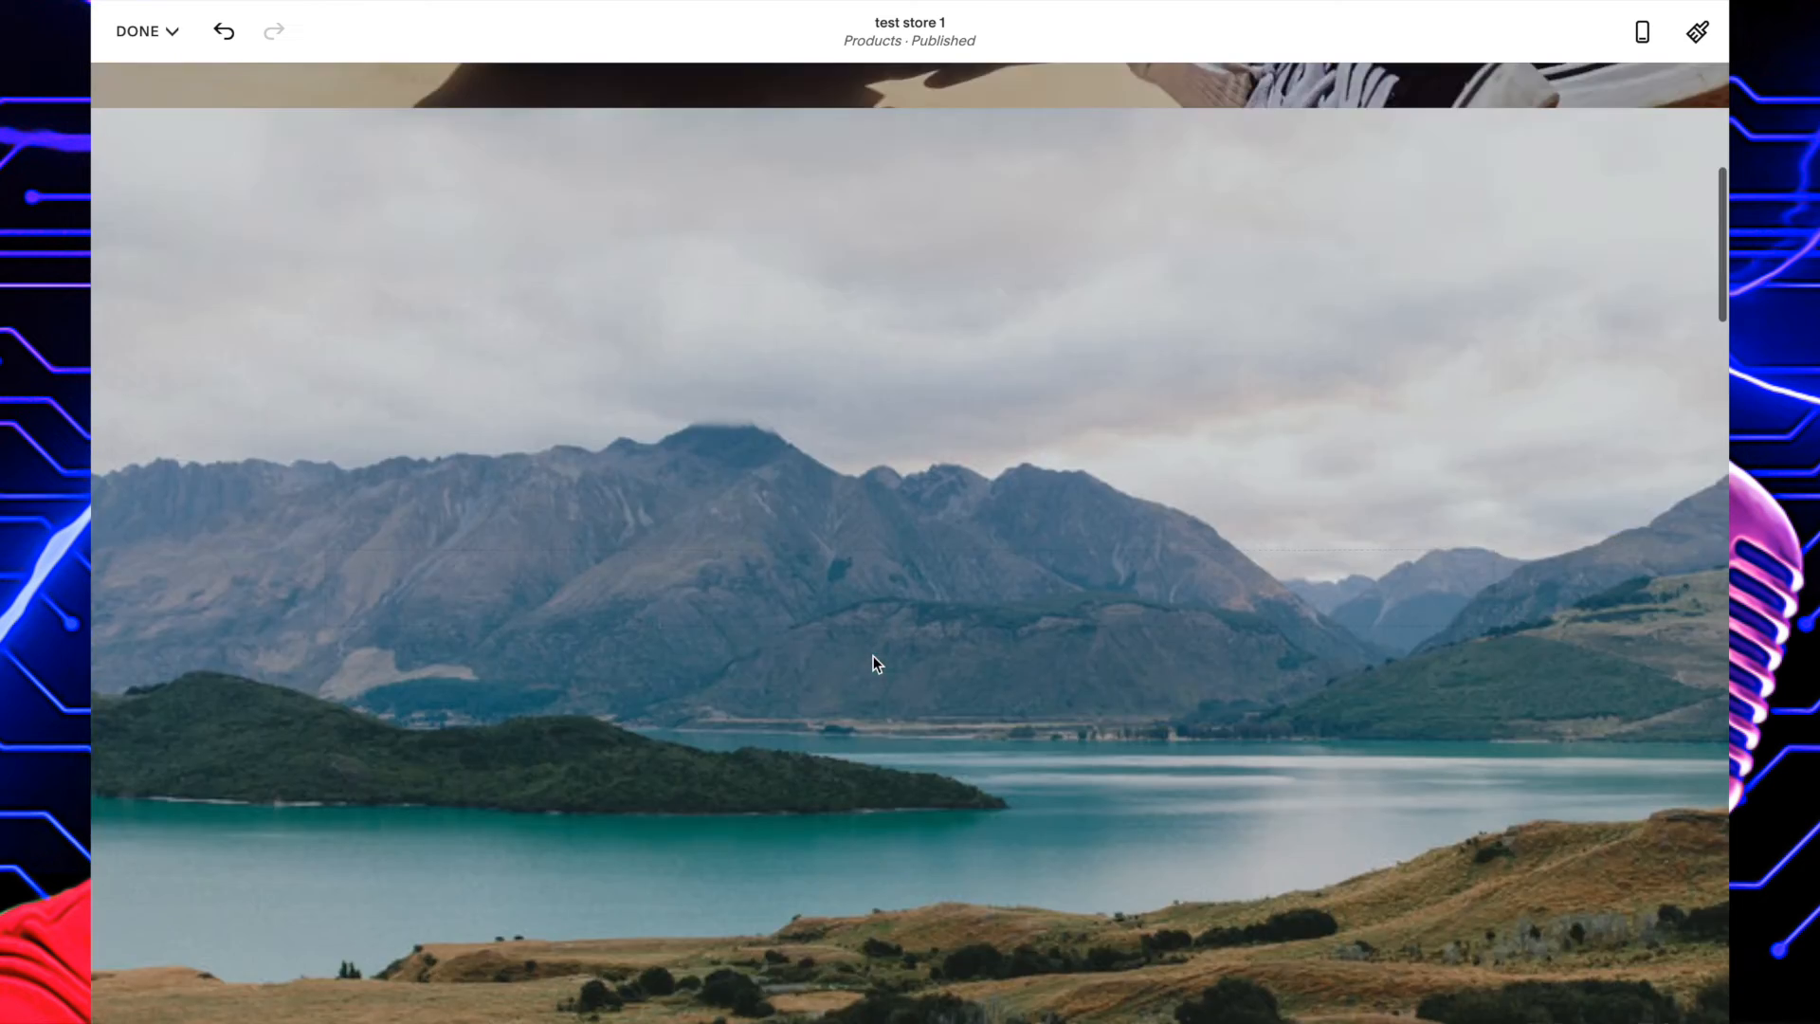
scroll(873, 657, "up", 7)
scroll(873, 656, "down", 14)
scroll(873, 656, "up", 14)
left_click(154, 33)
left_click(150, 77)
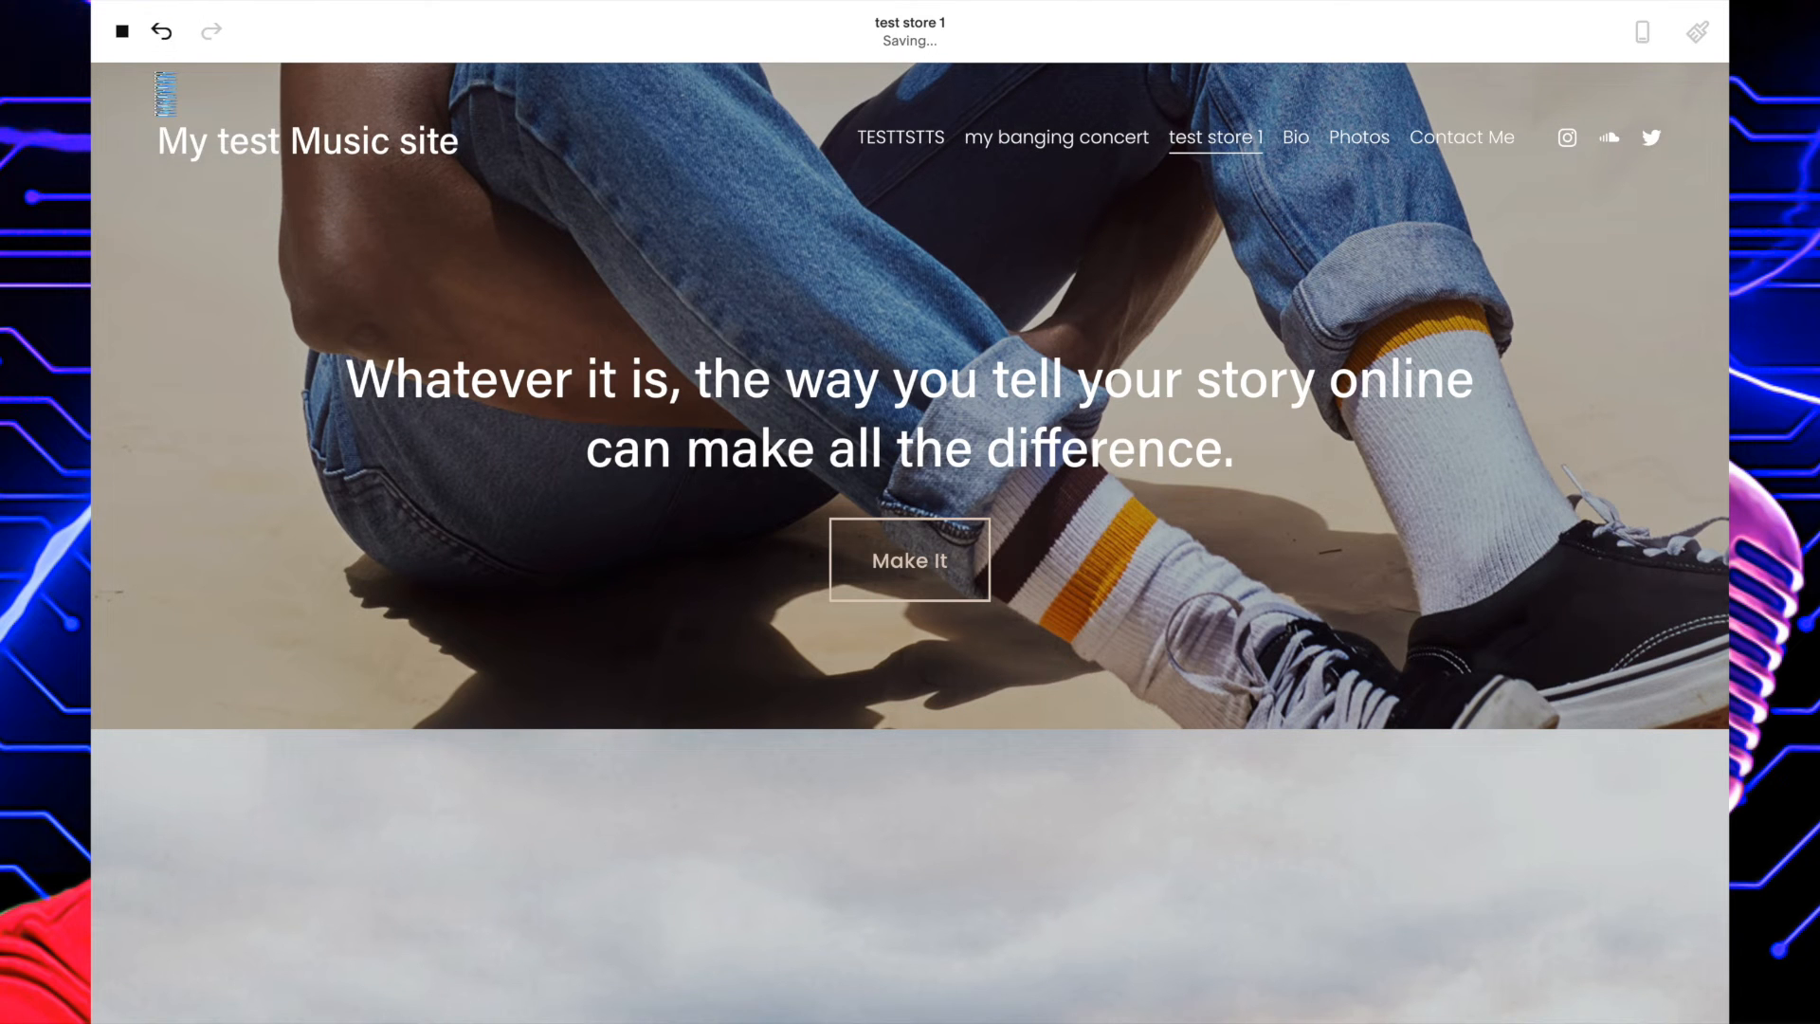
Look through the saved page down to its footer and follow the Twitter link there.
scroll(973, 719, "down", 10)
scroll(973, 721, "down", 20)
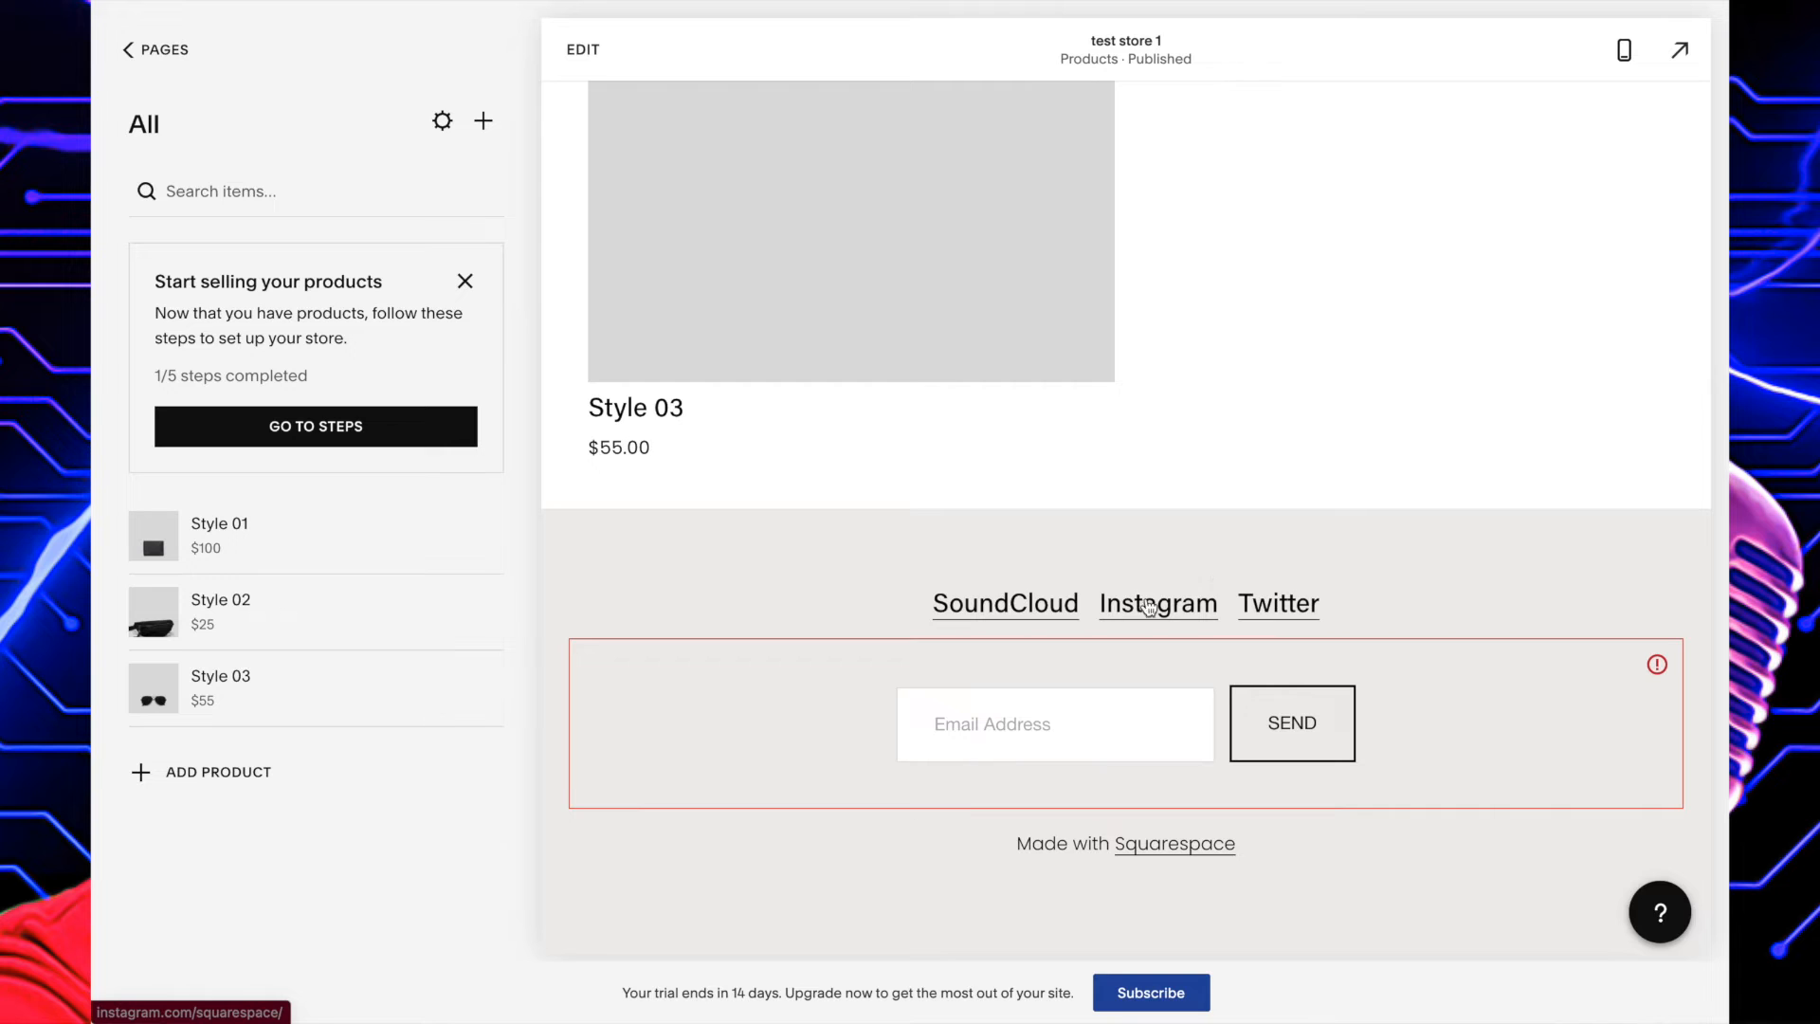
left_click(1266, 611)
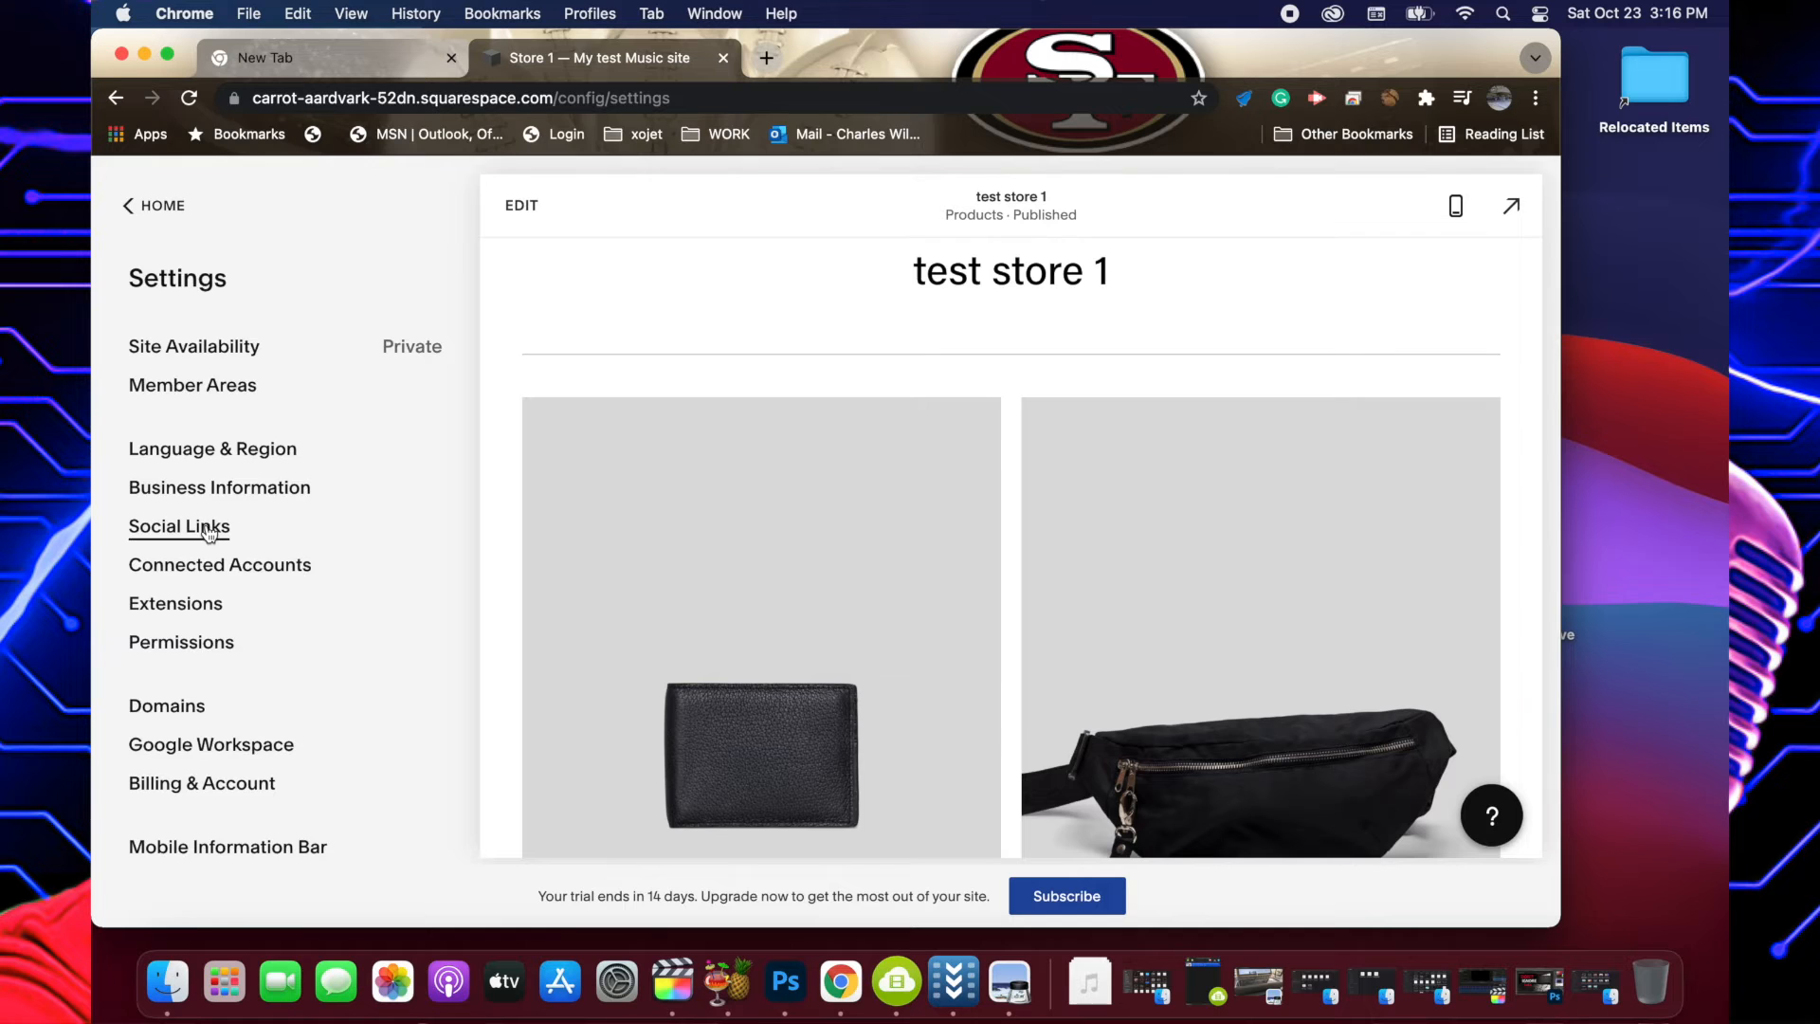
Open the site's Social Links settings and inspect the Twitter entry's profile URL settings without changing them.
left_click(209, 528)
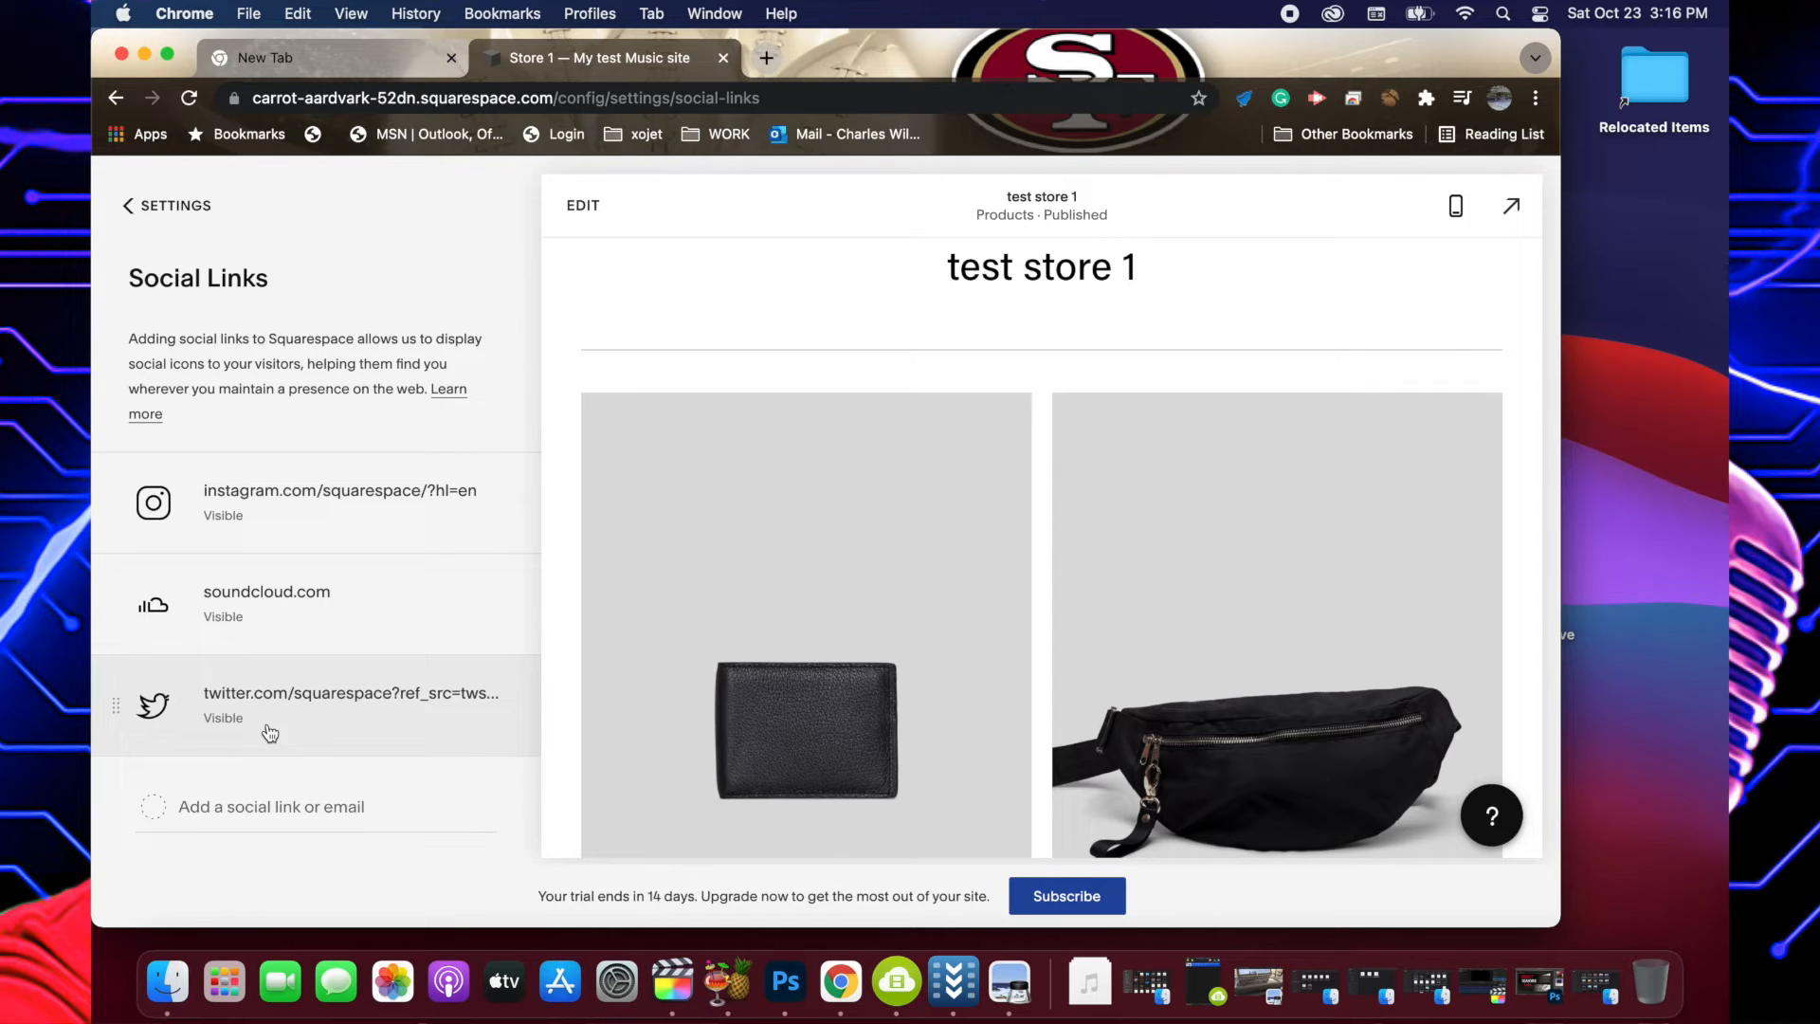
left_click(494, 705)
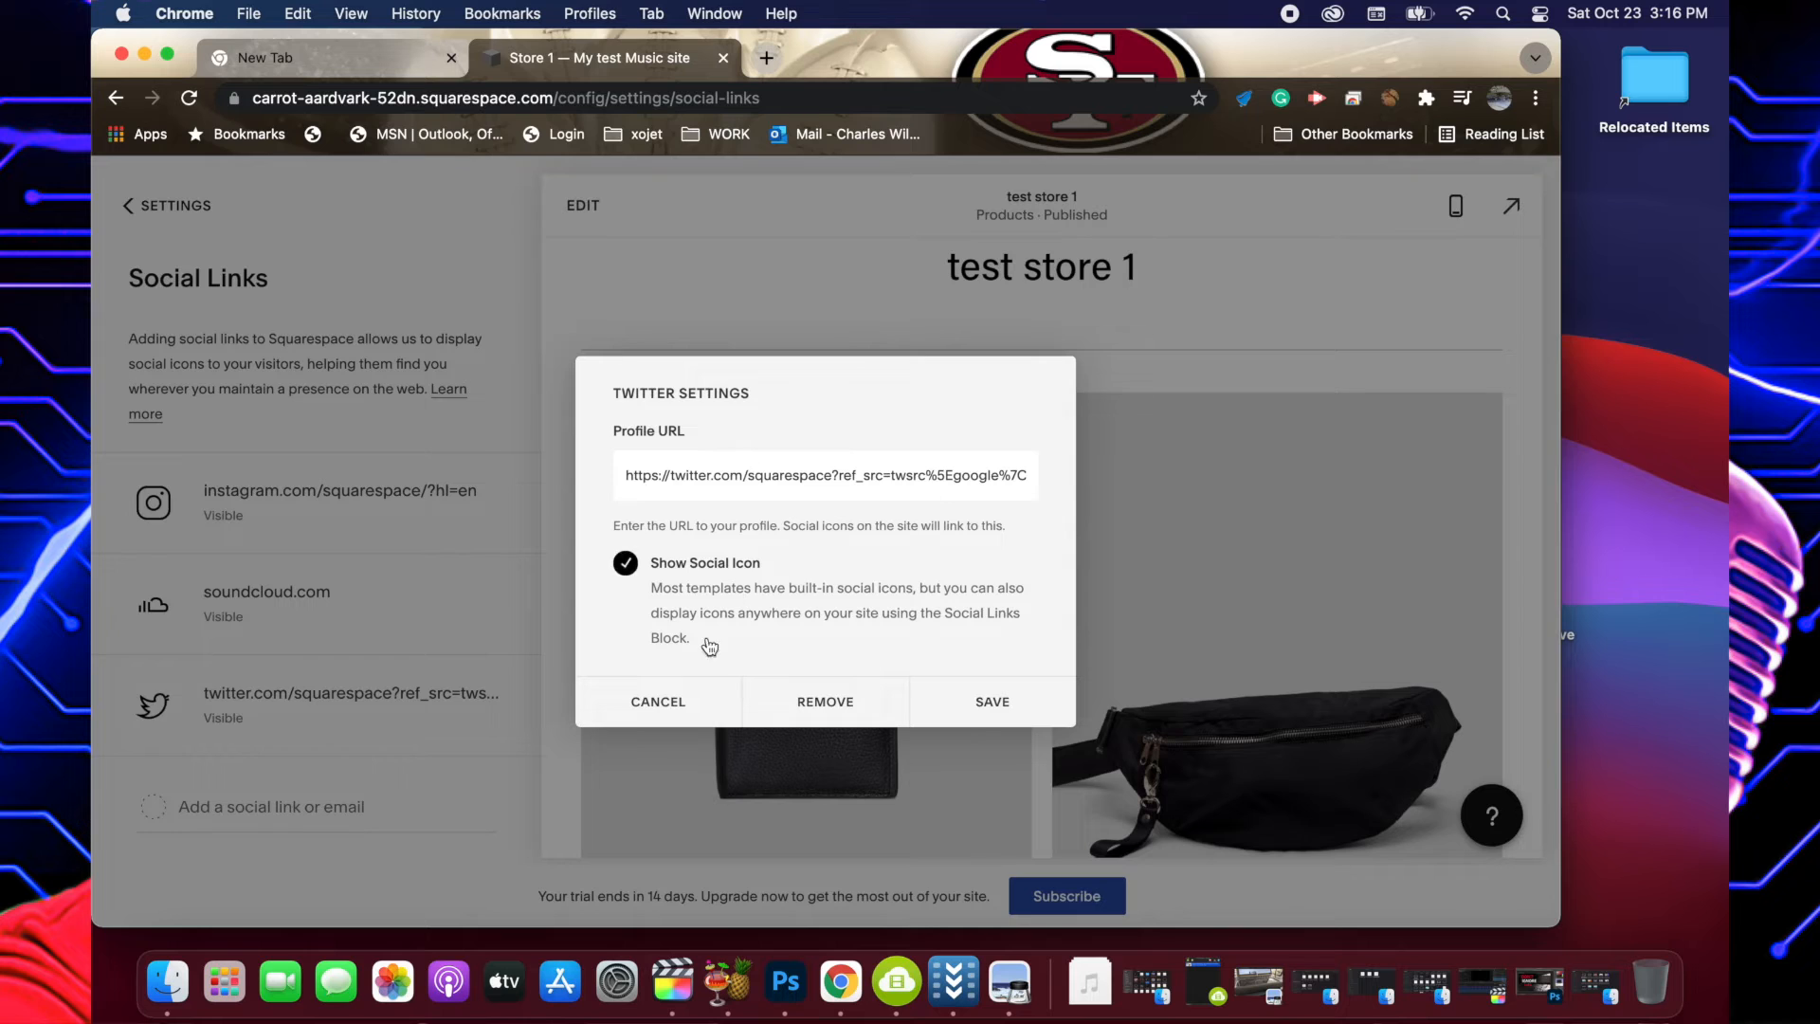
left_click(654, 701)
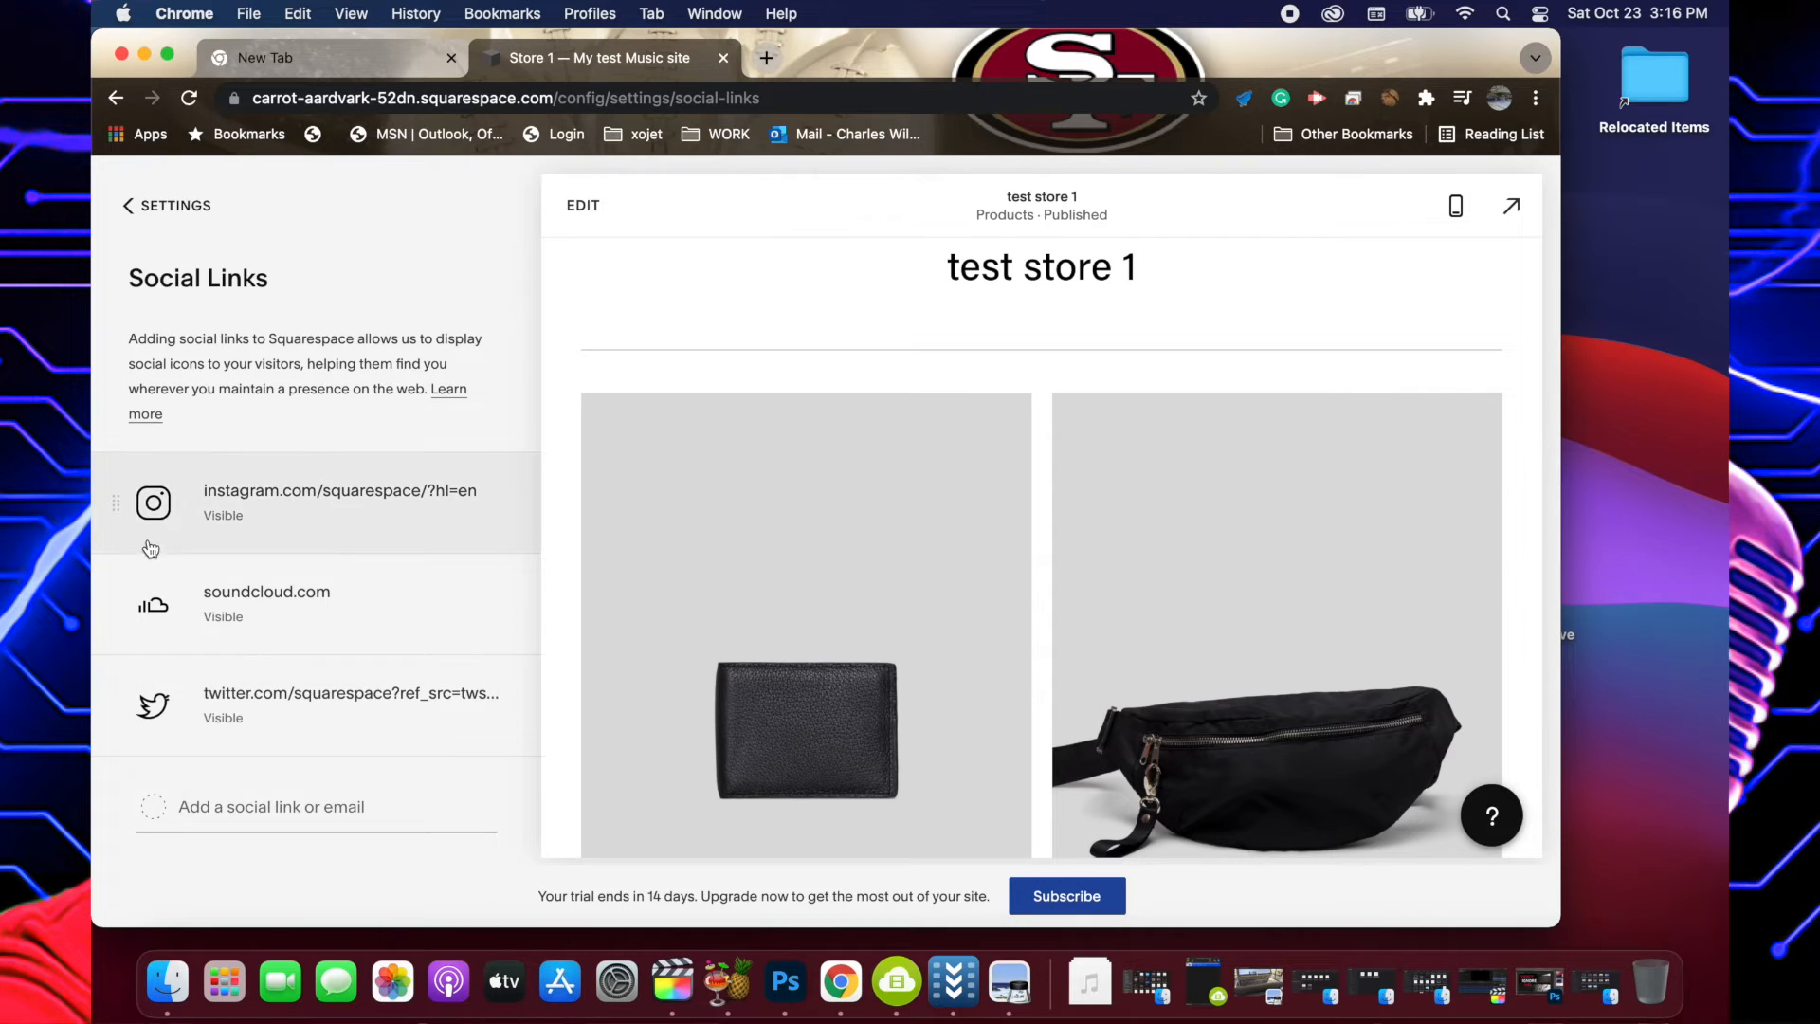
scroll(154, 519, "down", 1)
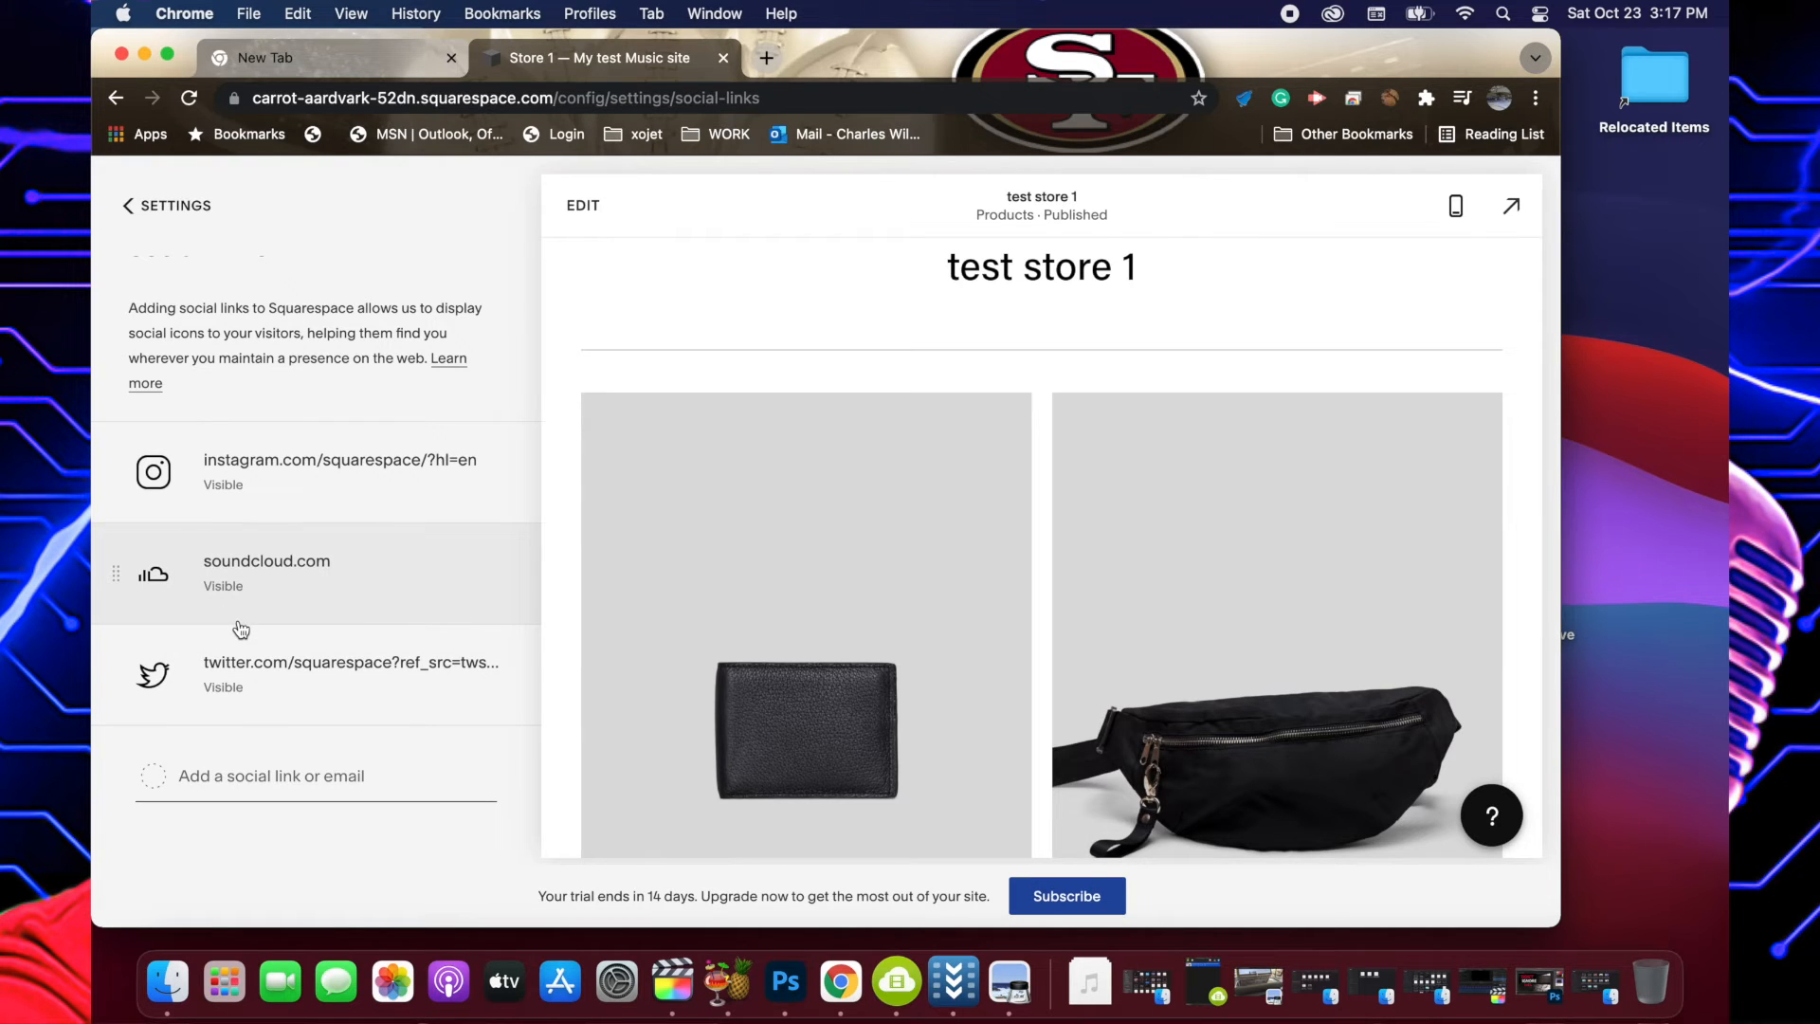
left_click(221, 775)
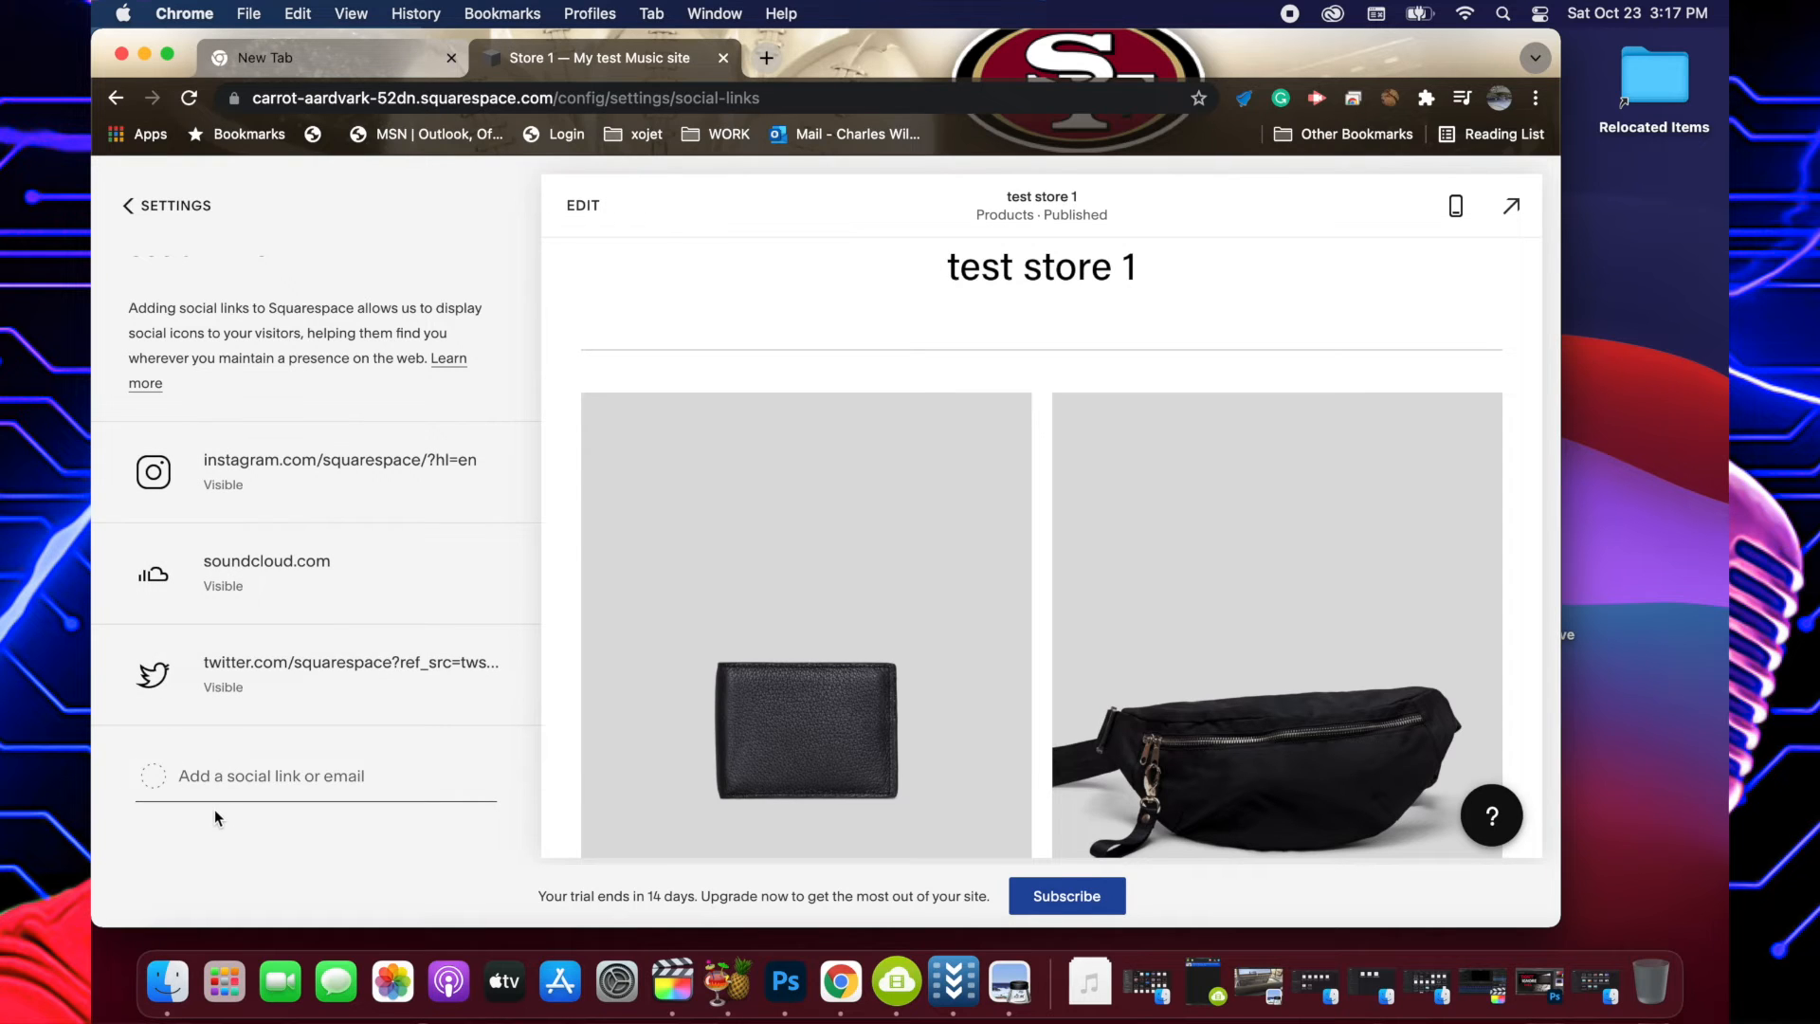
type("FAC")
key("BackSpace")
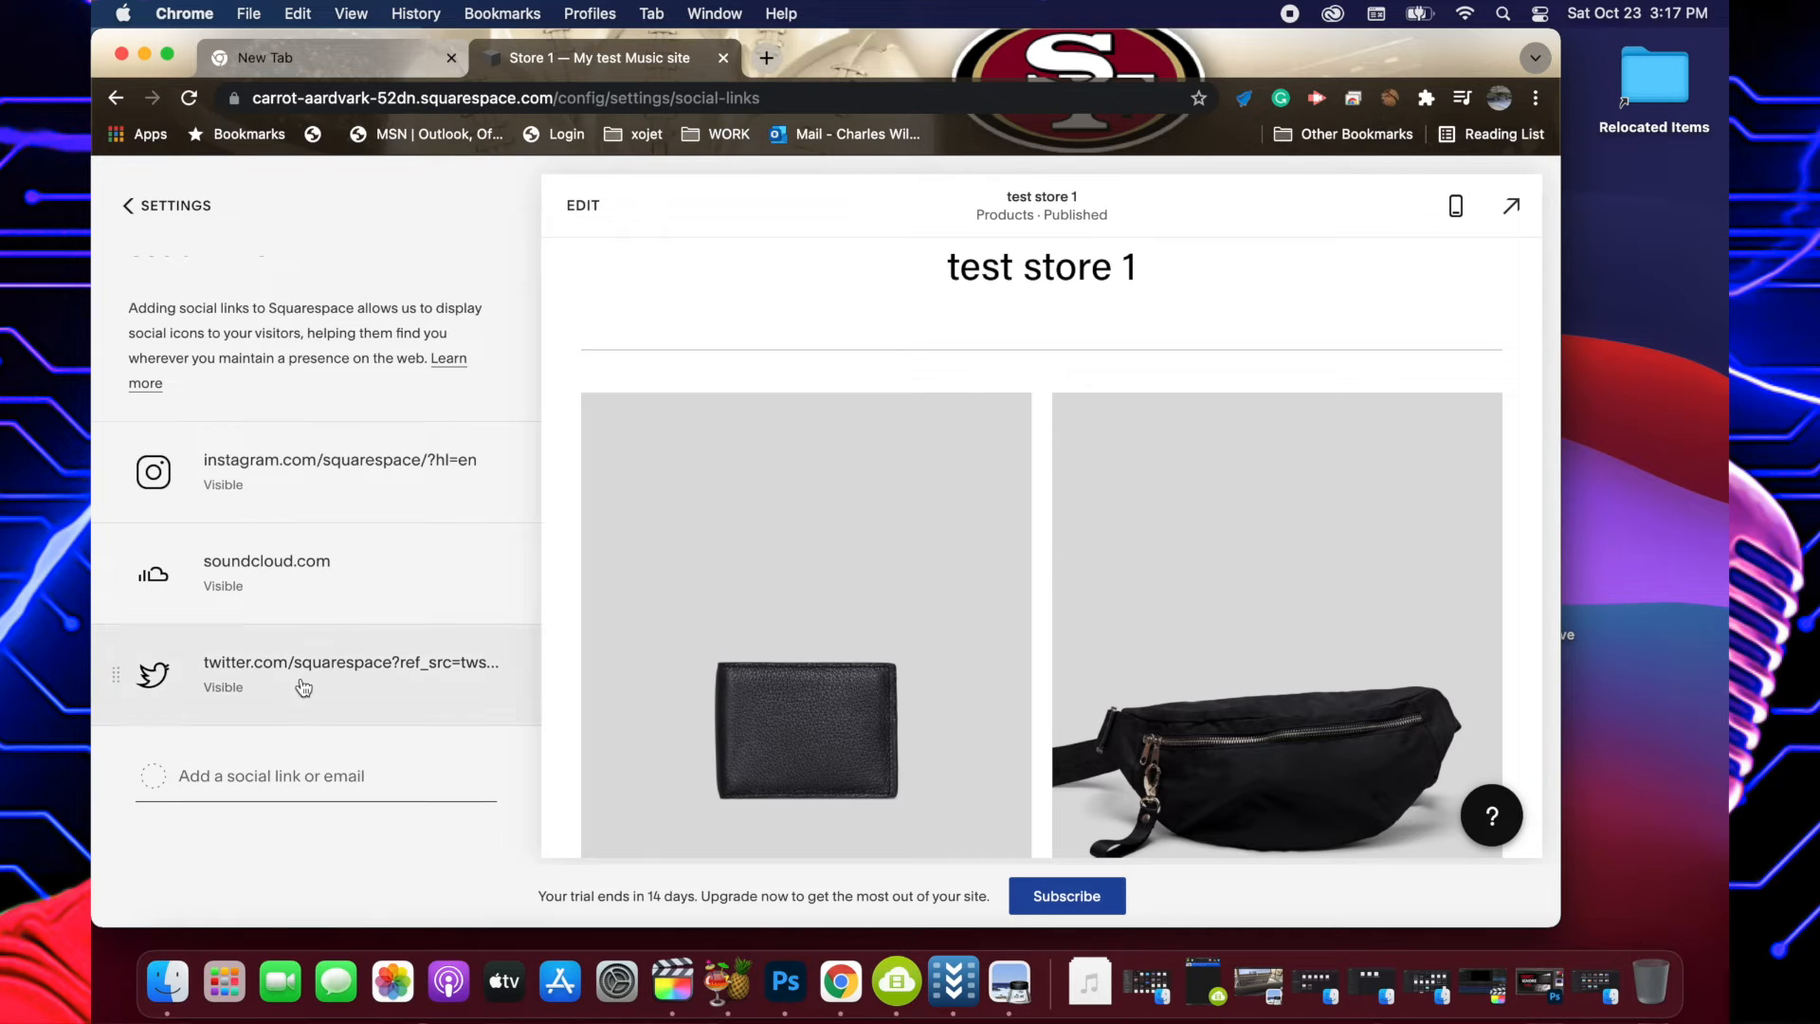
scroll(297, 706, "up", 1)
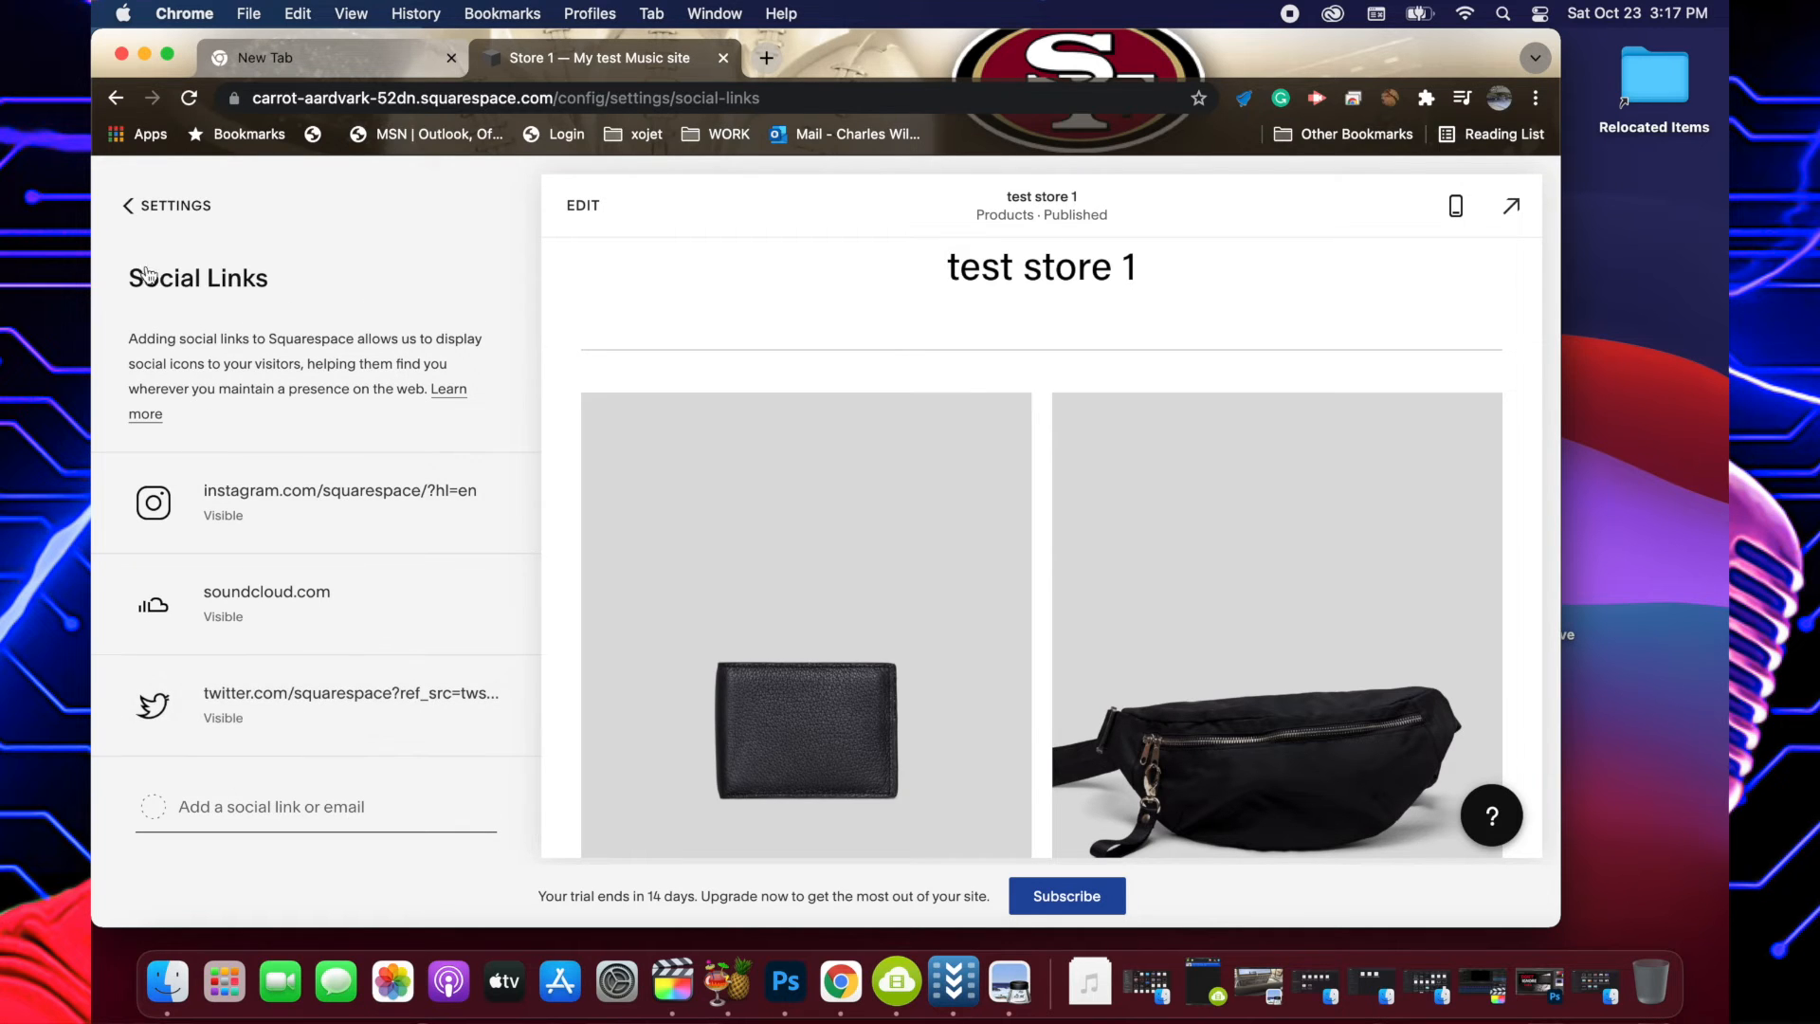
Open the site's Domains settings and expand the browser window to full screen.
left_click(129, 218)
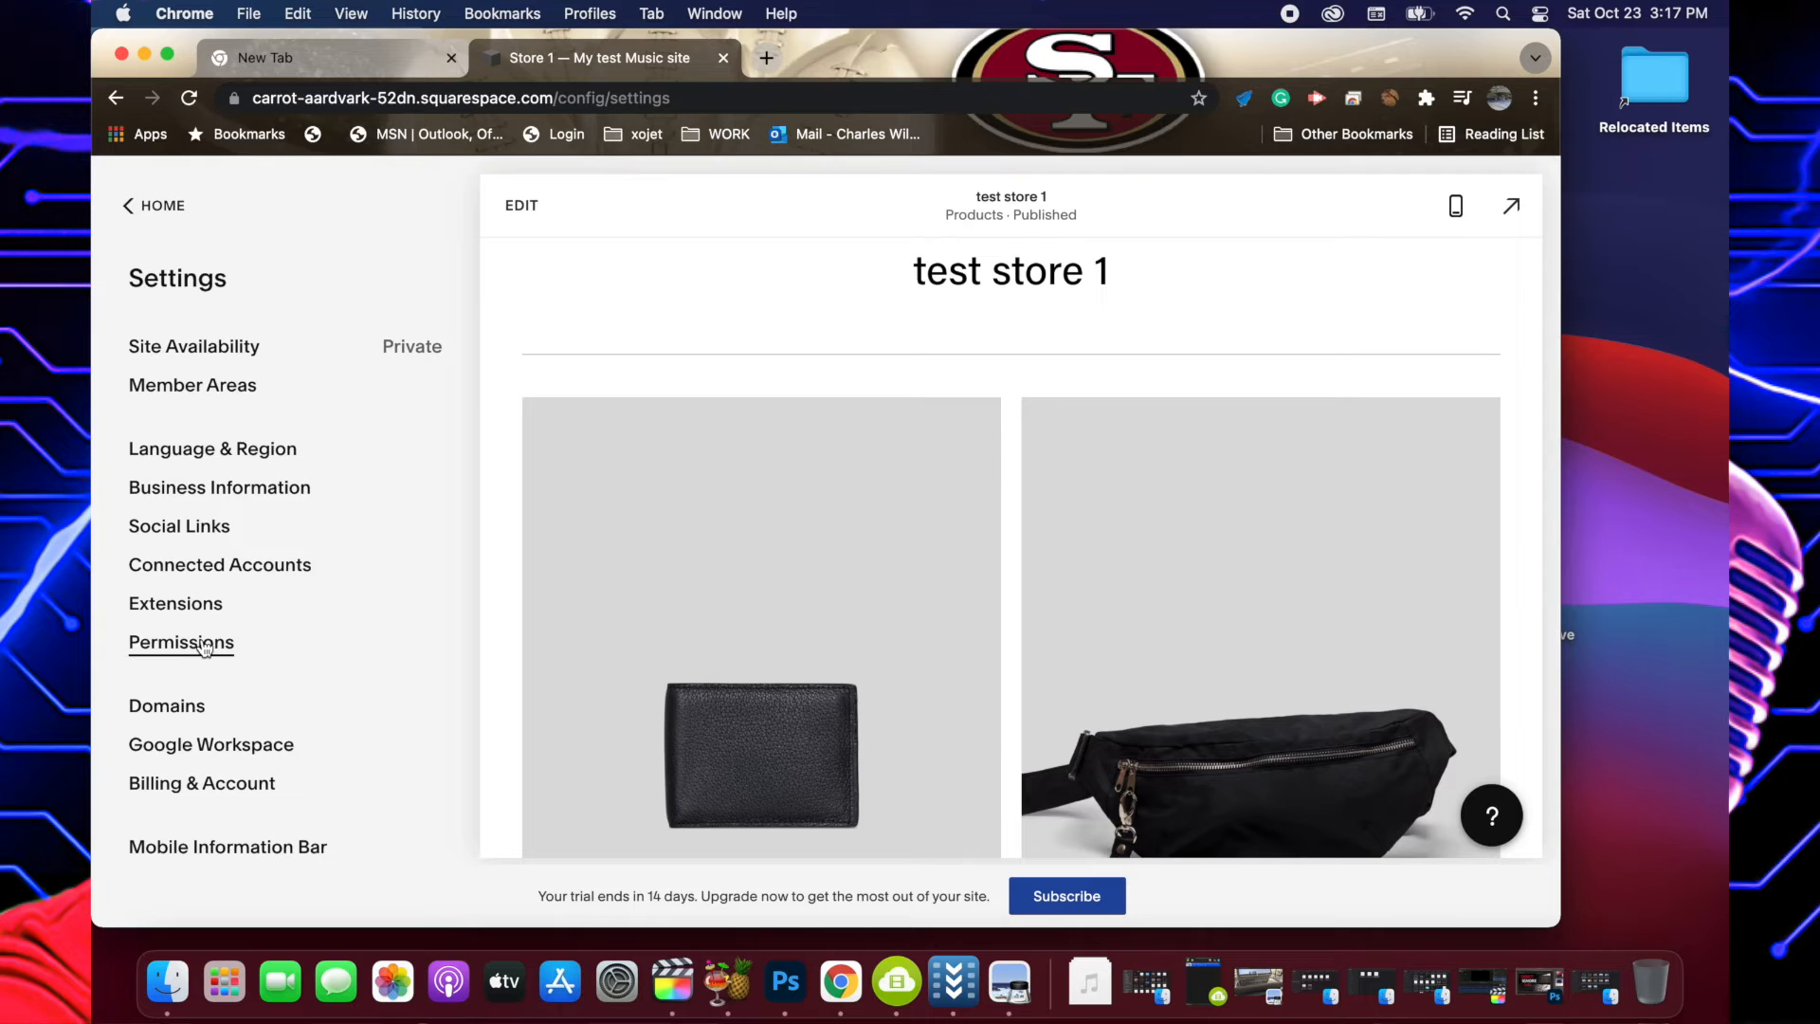
left_click(183, 707)
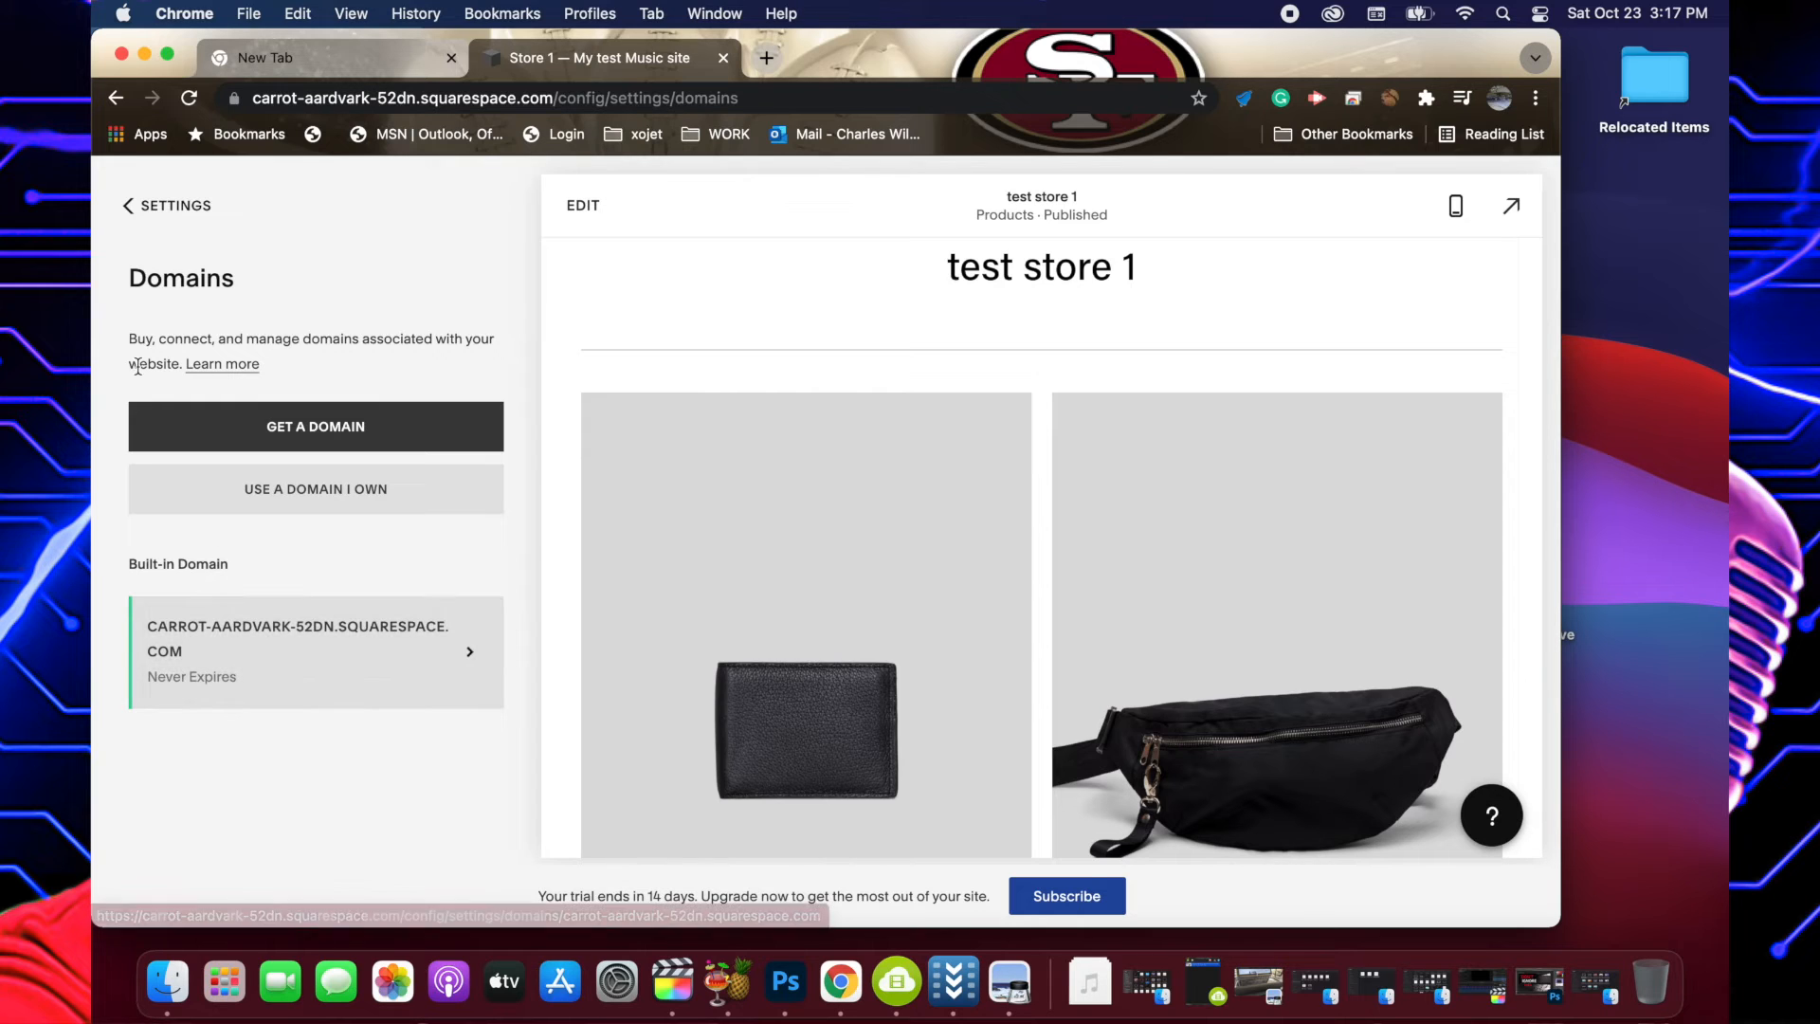
left_click(168, 54)
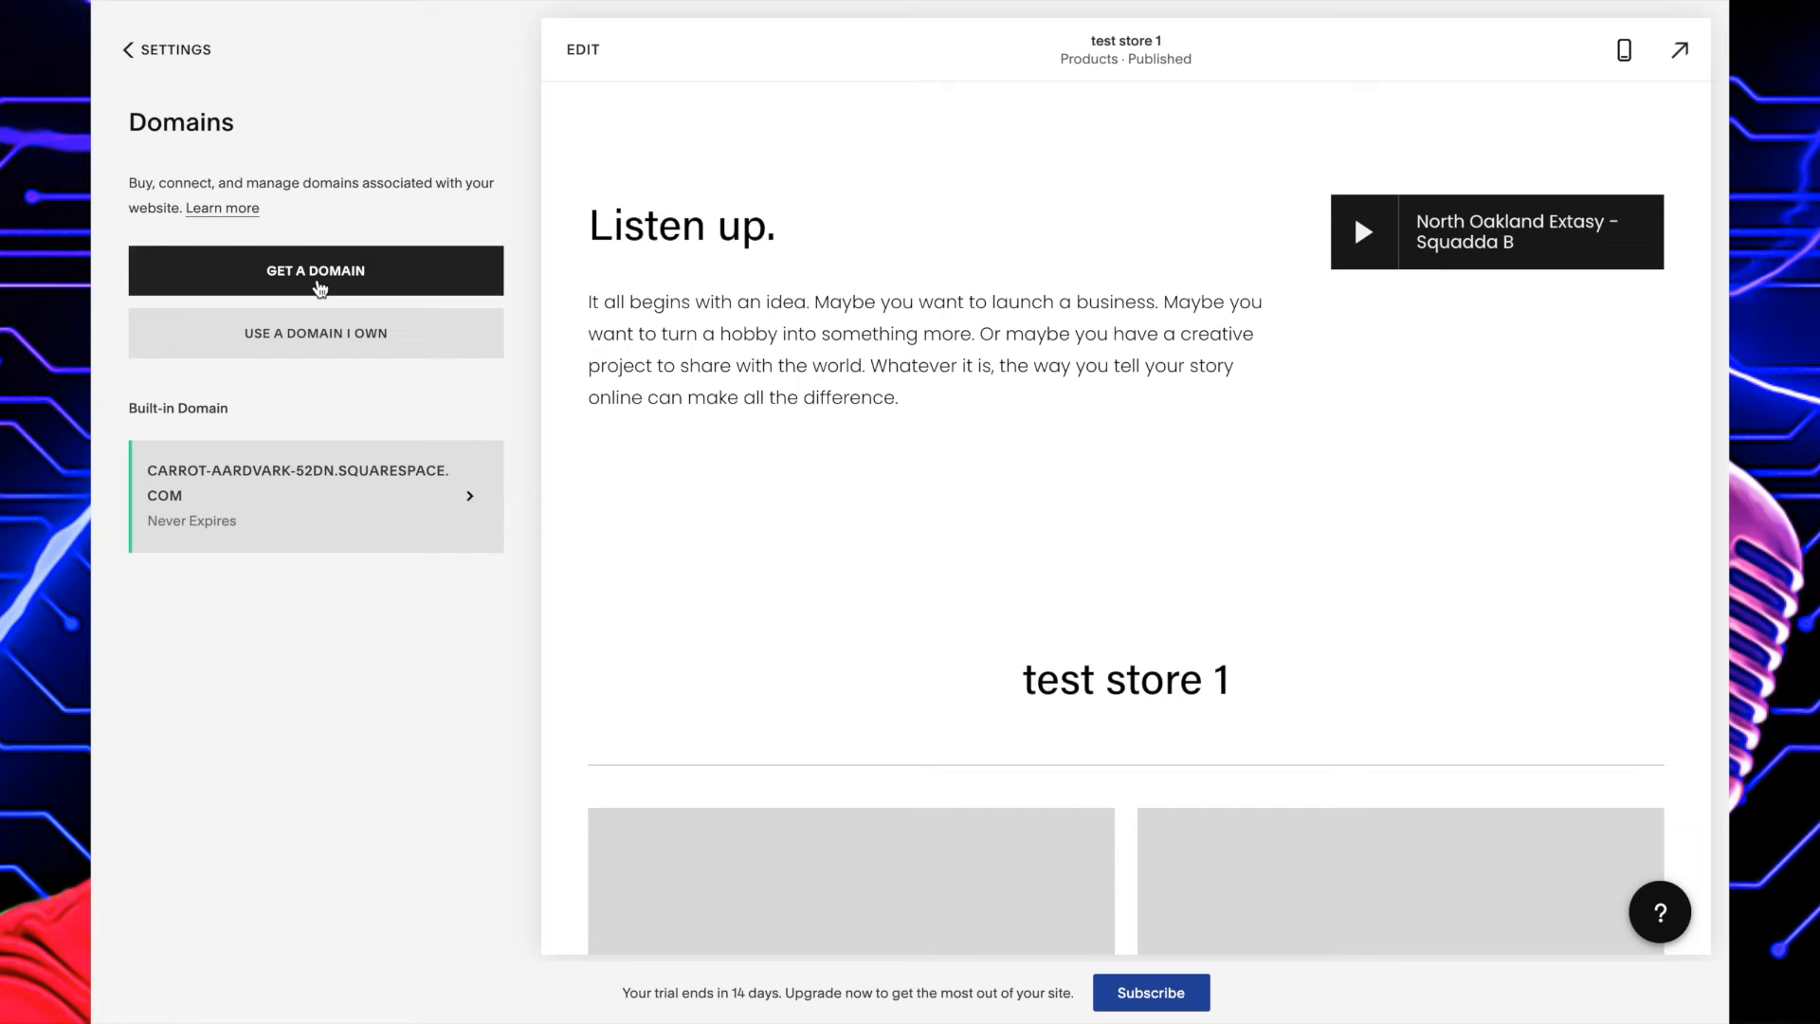
Browse the recommended new domains and their yearly prices, and leave the domain shop without choosing one.
left_click(320, 286)
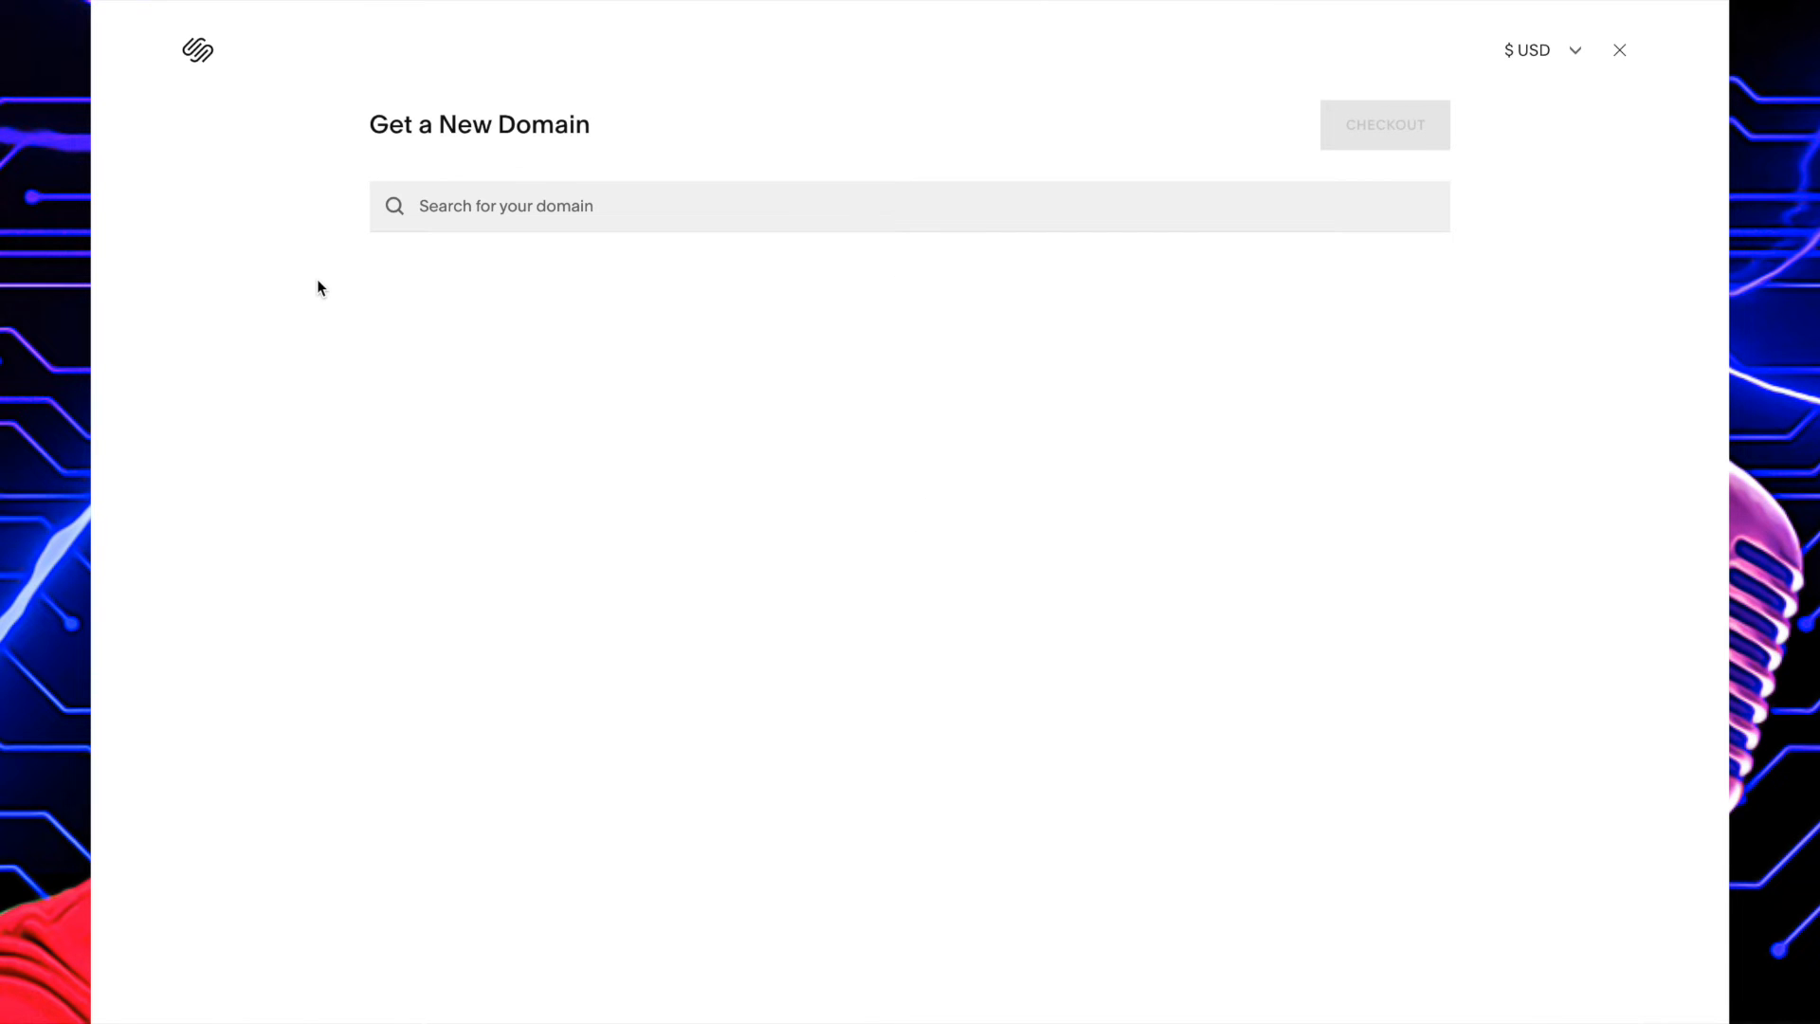
scroll(588, 537, "down", 2)
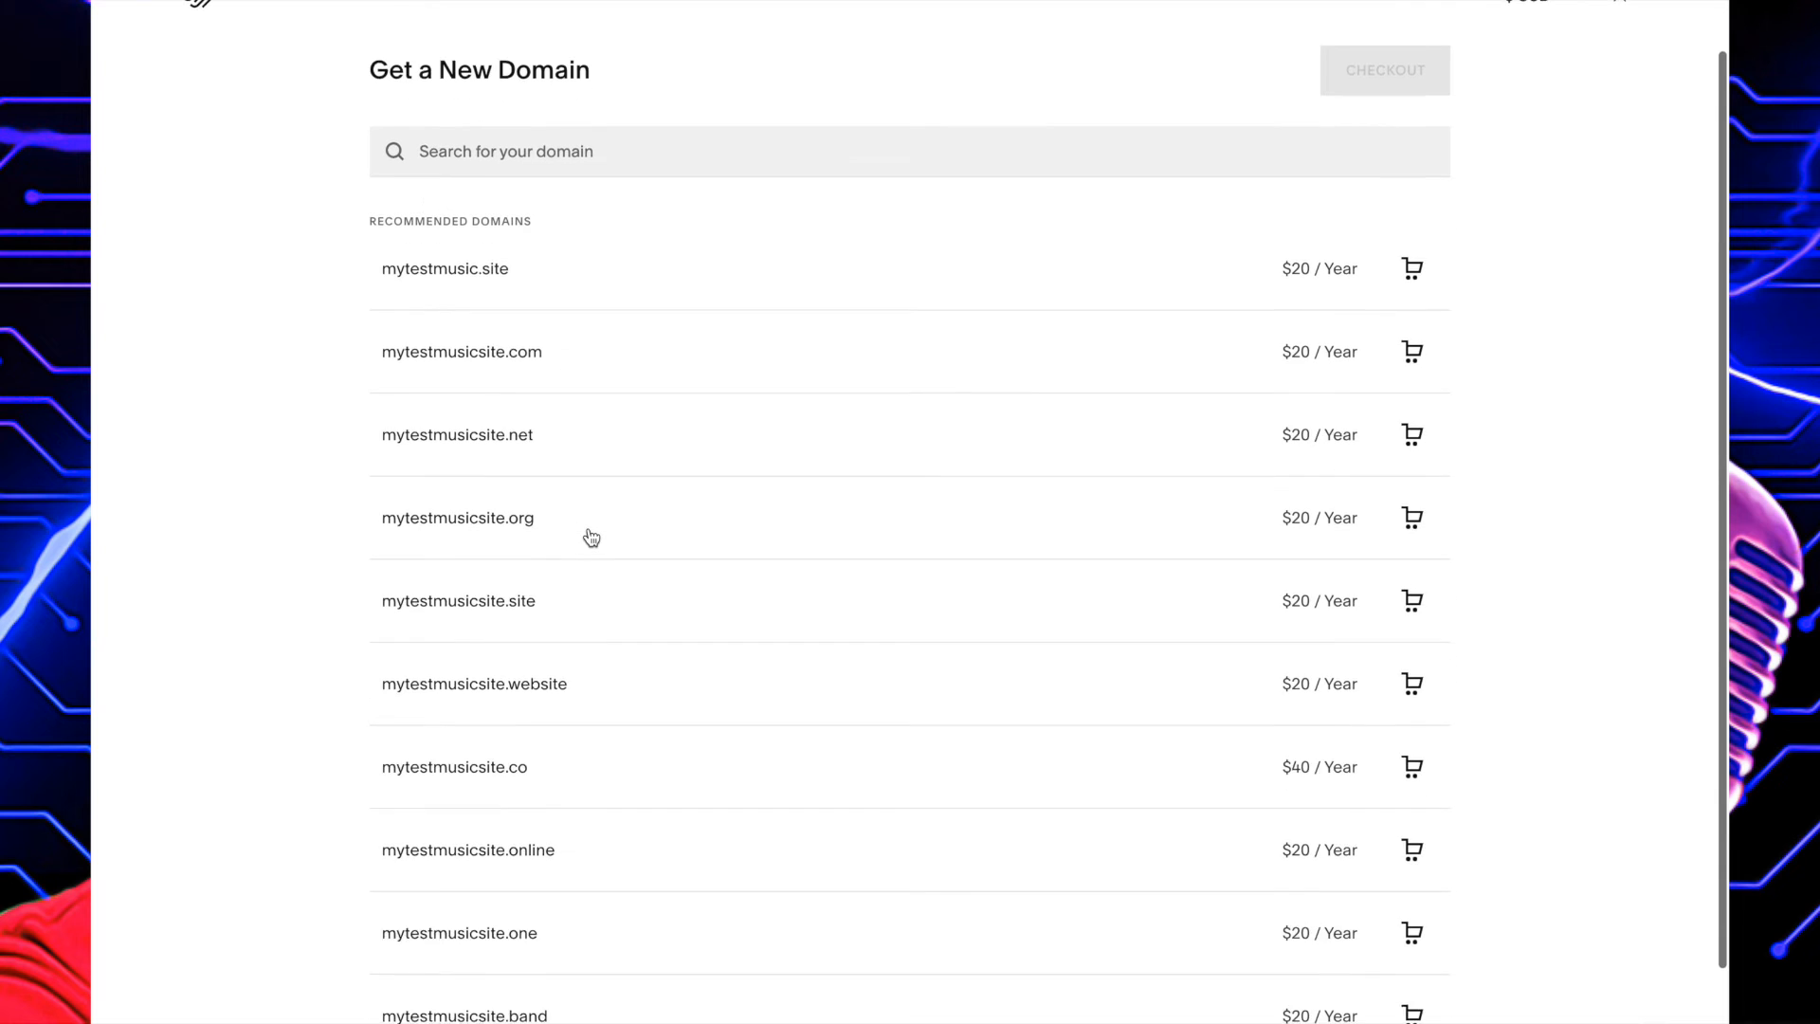
scroll(592, 537, "up", 1)
scroll(592, 537, "up", 1)
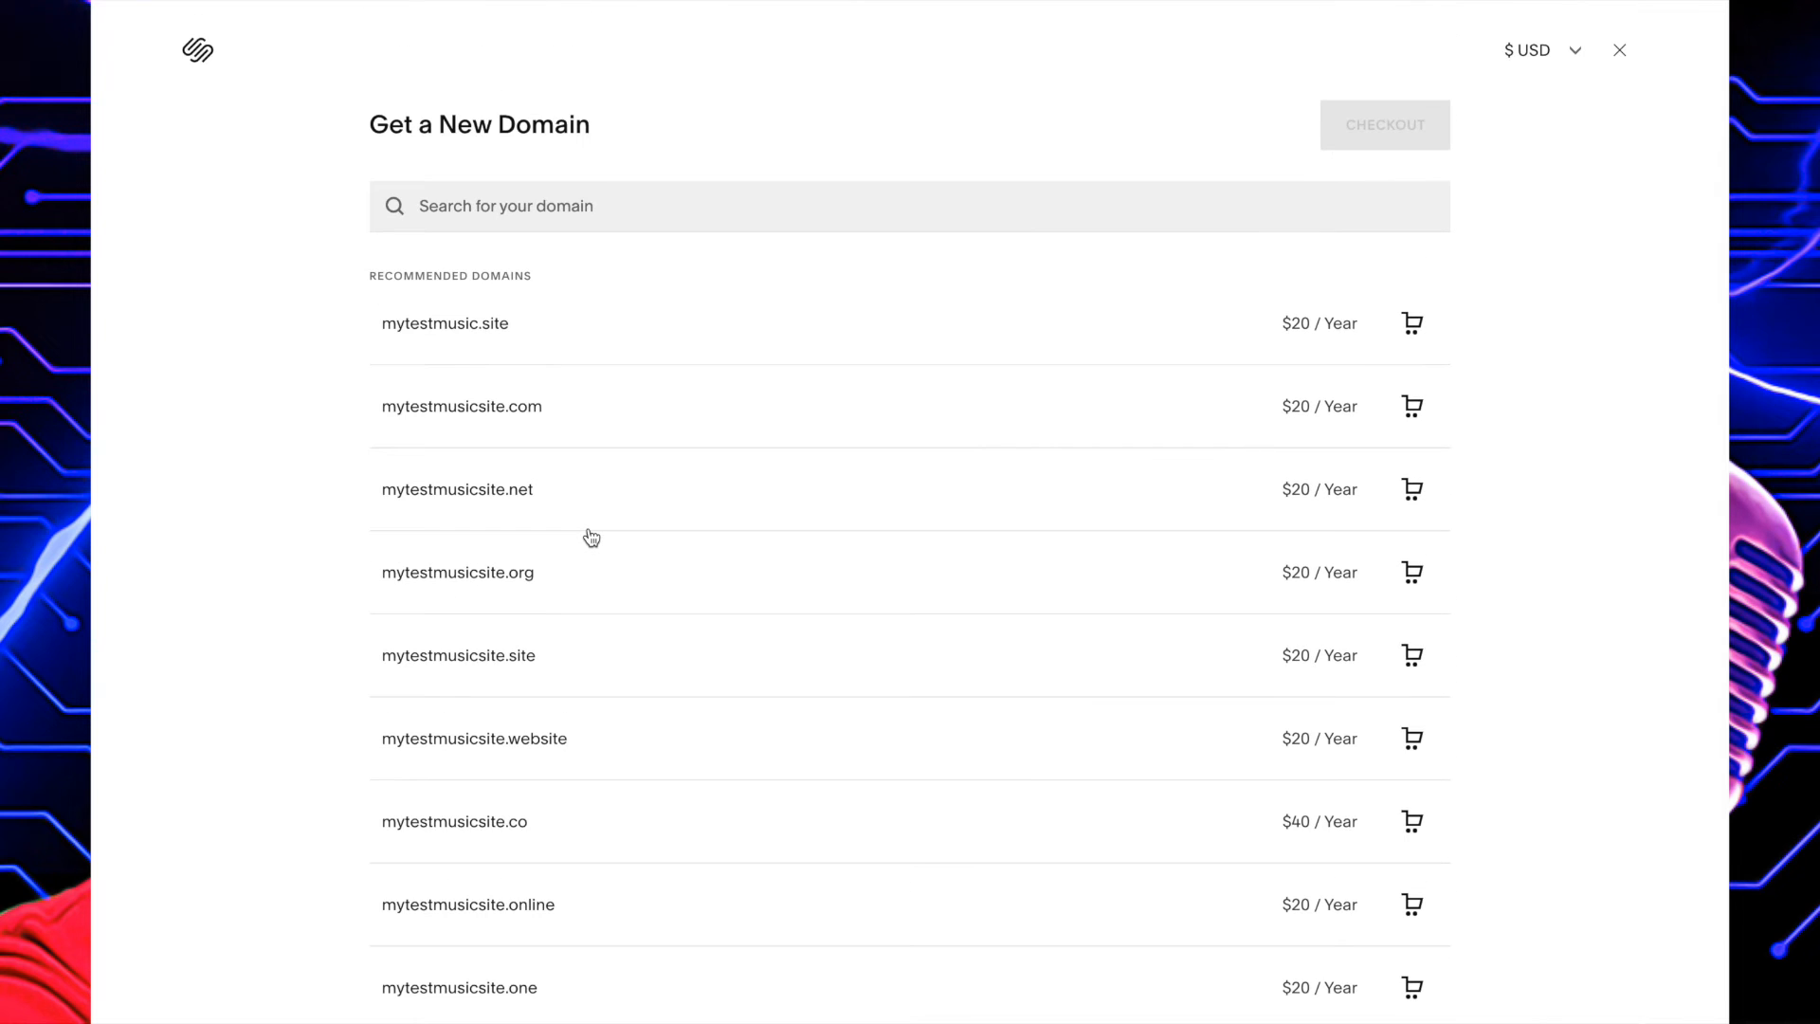
scroll(590, 537, "down", 2)
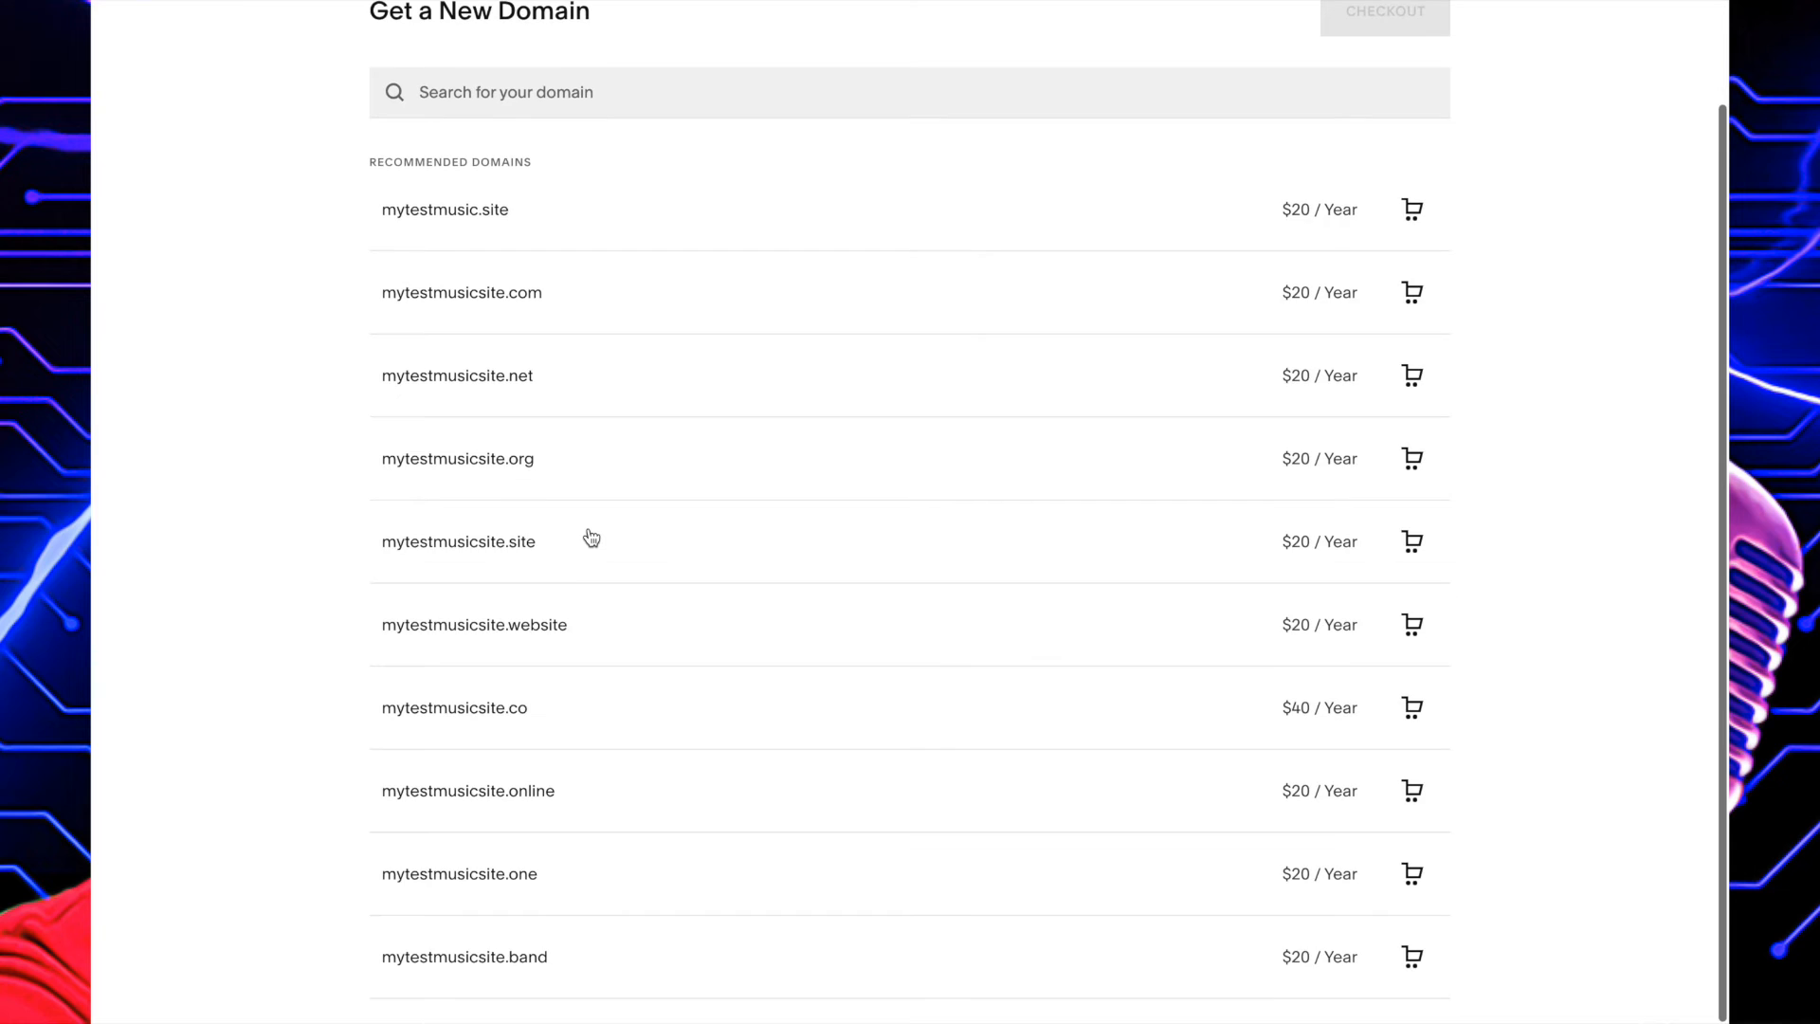
scroll(589, 536, "up", 2)
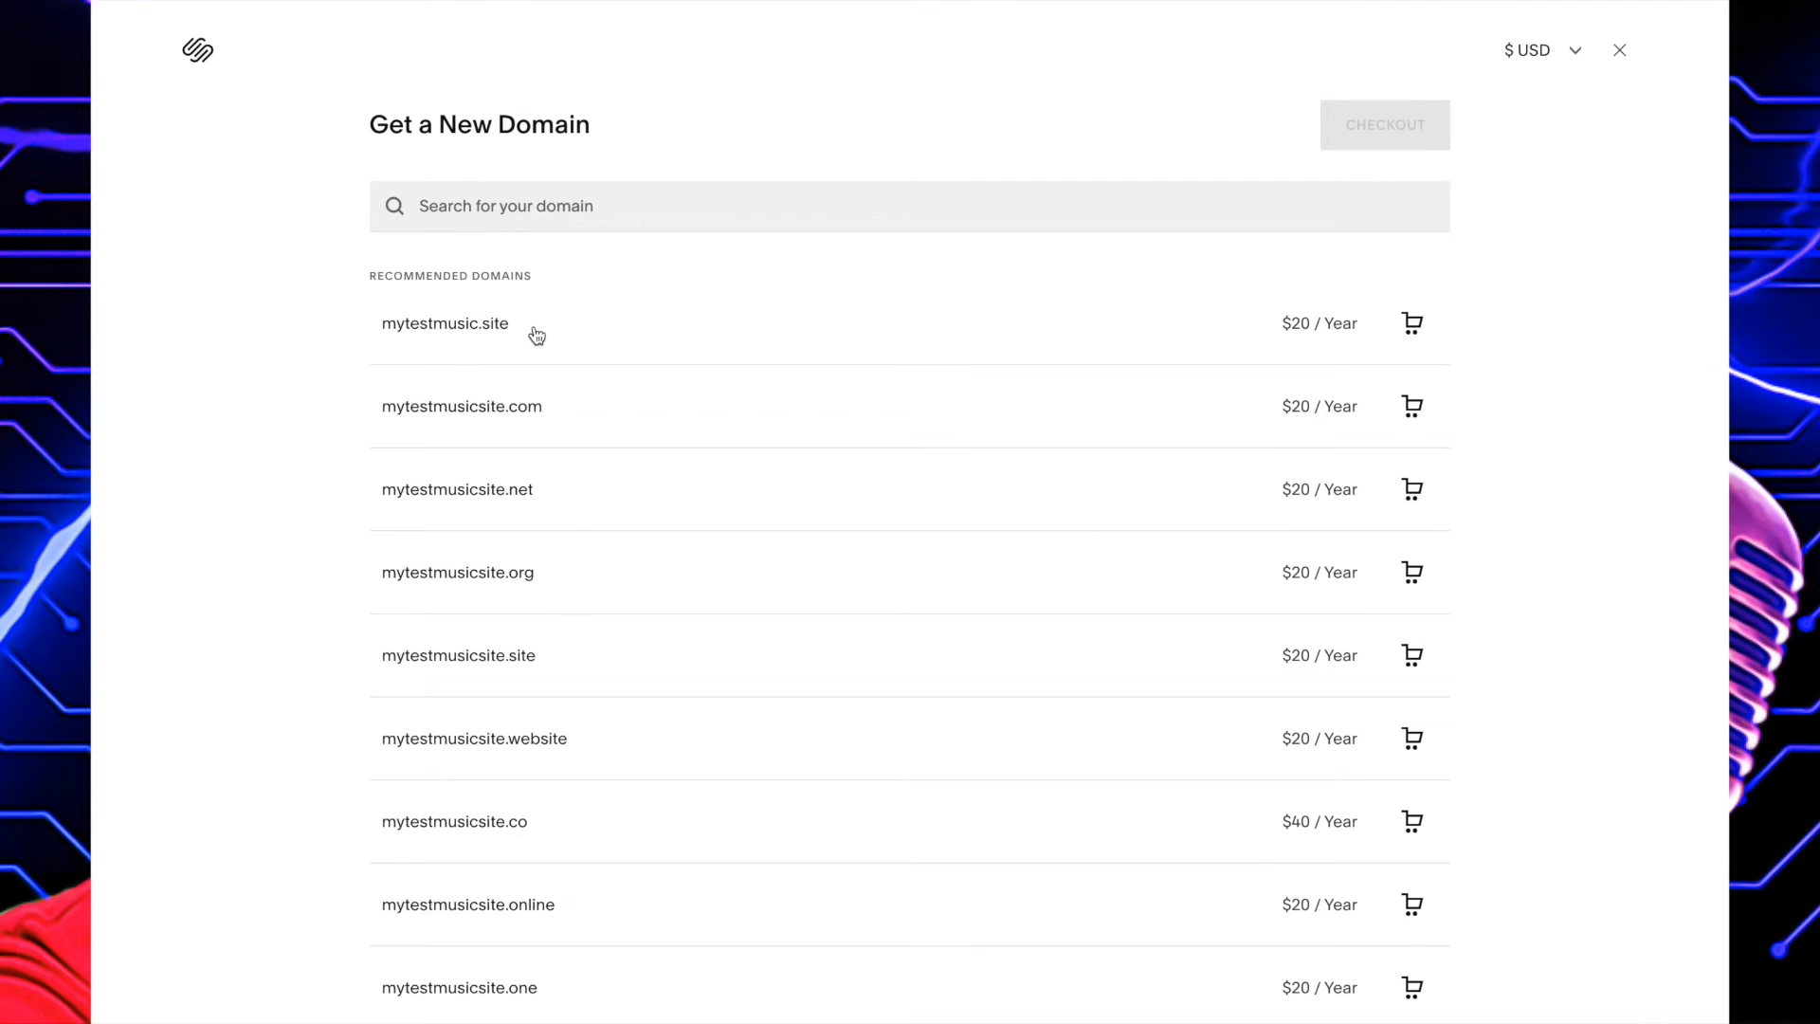
scroll(1181, 556, "down", 2)
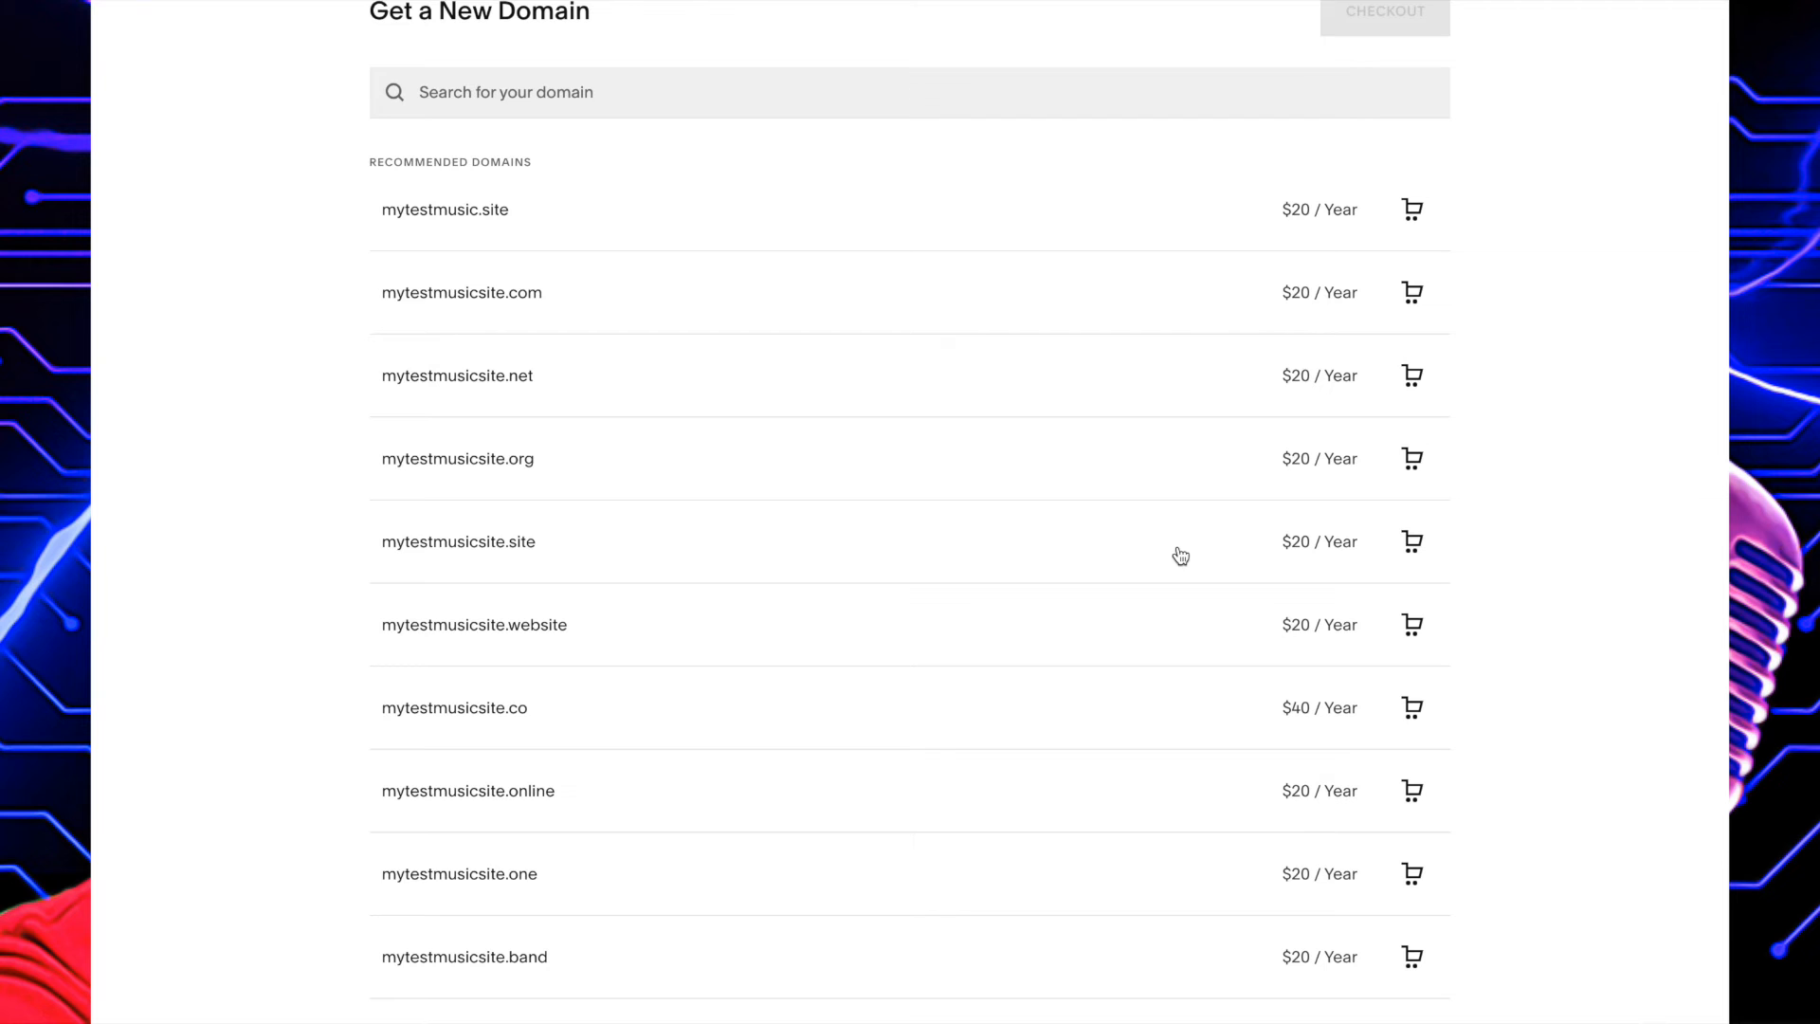
scroll(948, 322, "up", 2)
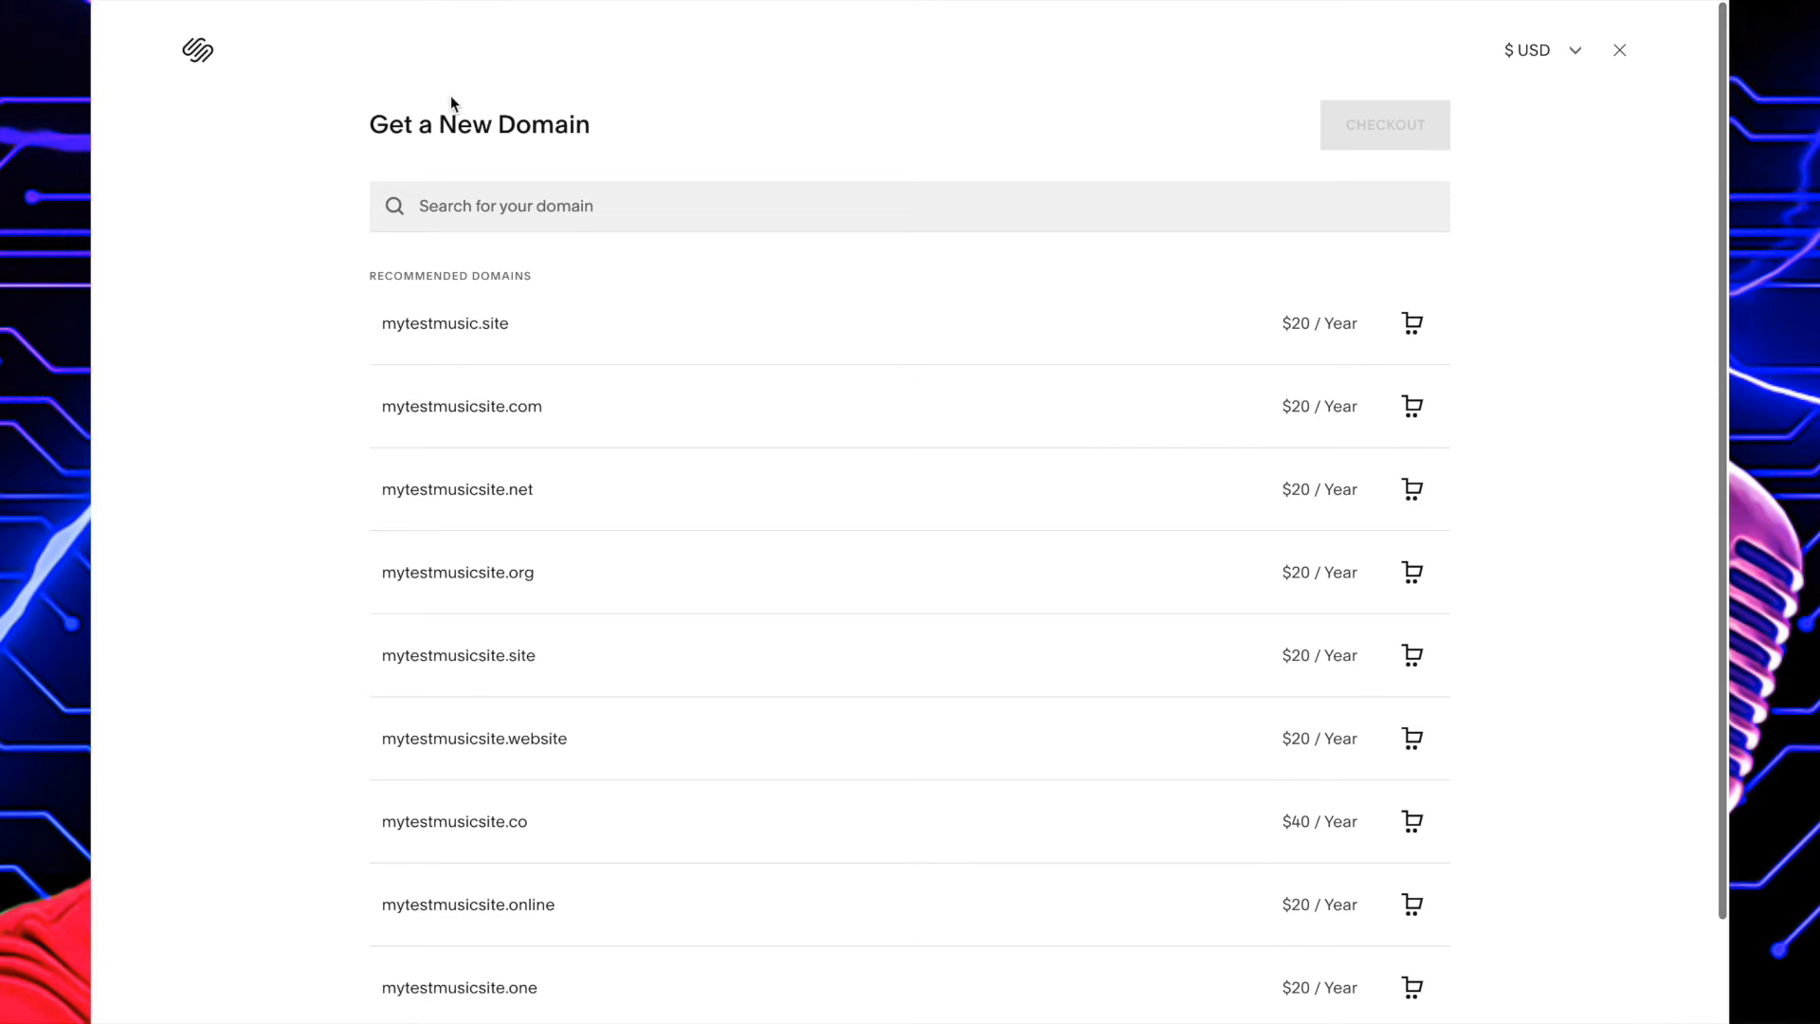
mouse_move(1256, 7)
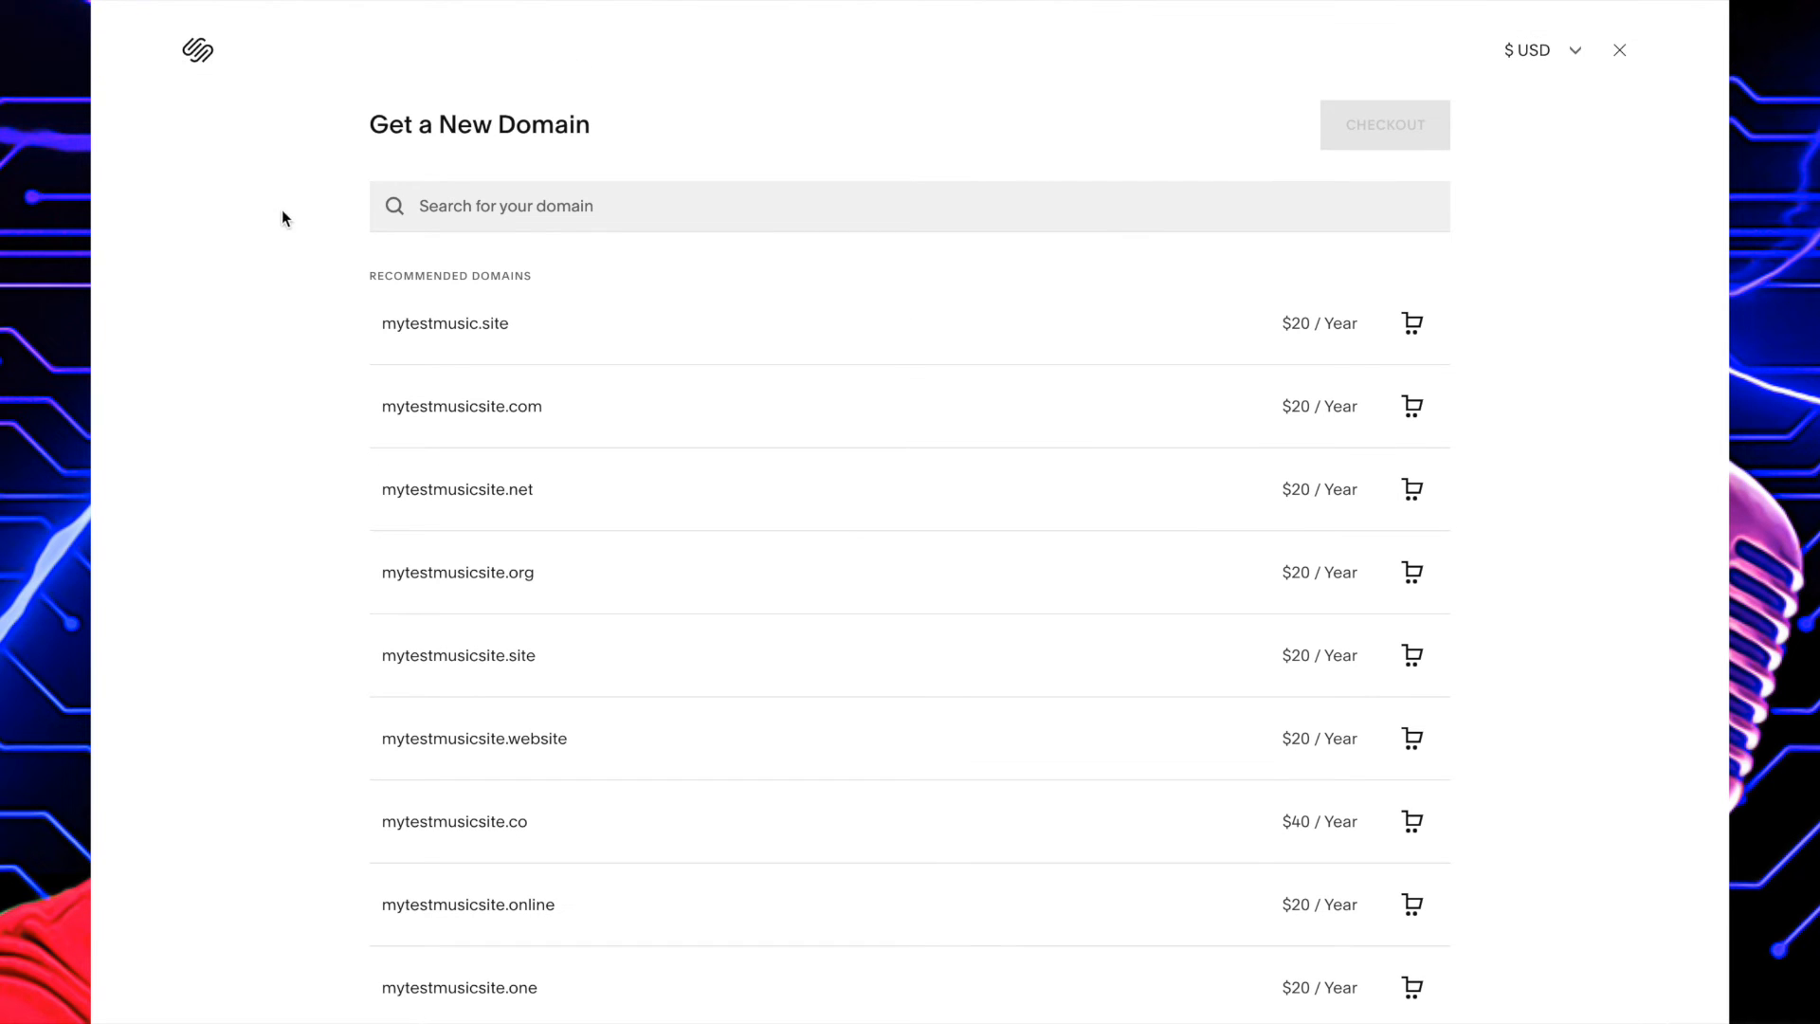
left_click(1620, 52)
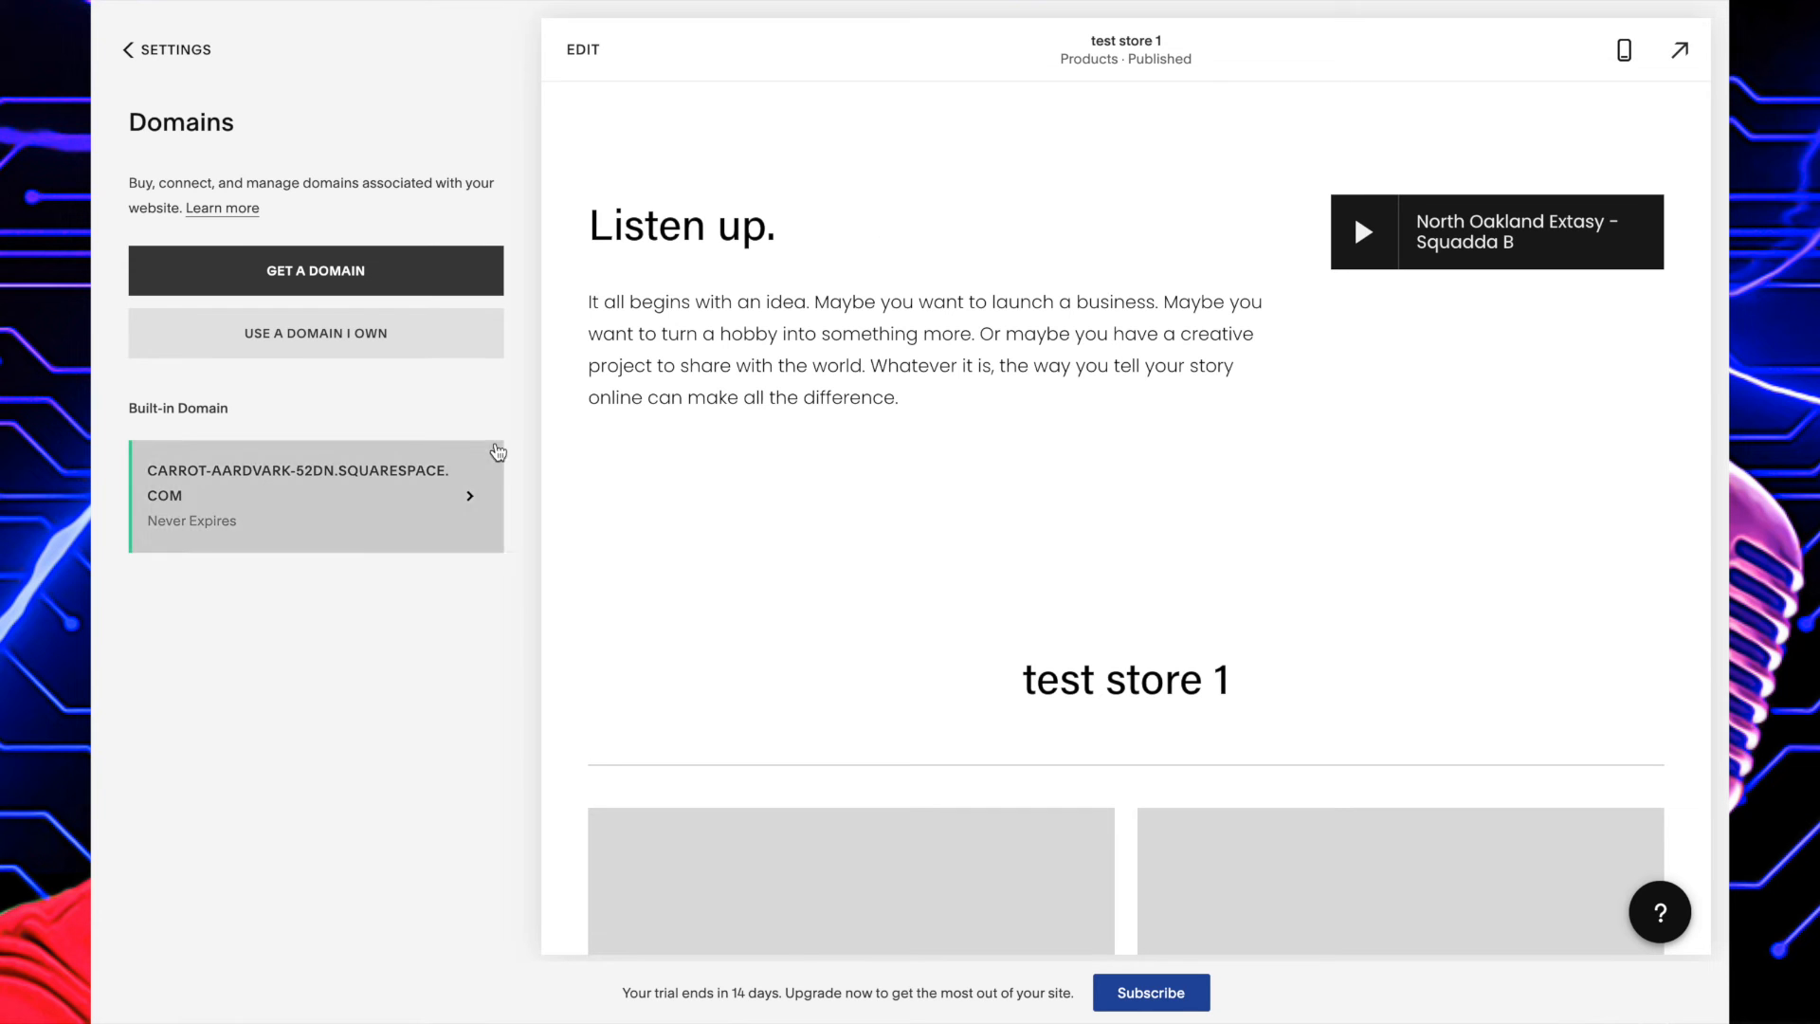
Open the third-party domain setup and view its help article's section on transferring a domain to Squarespace.
left_click(277, 343)
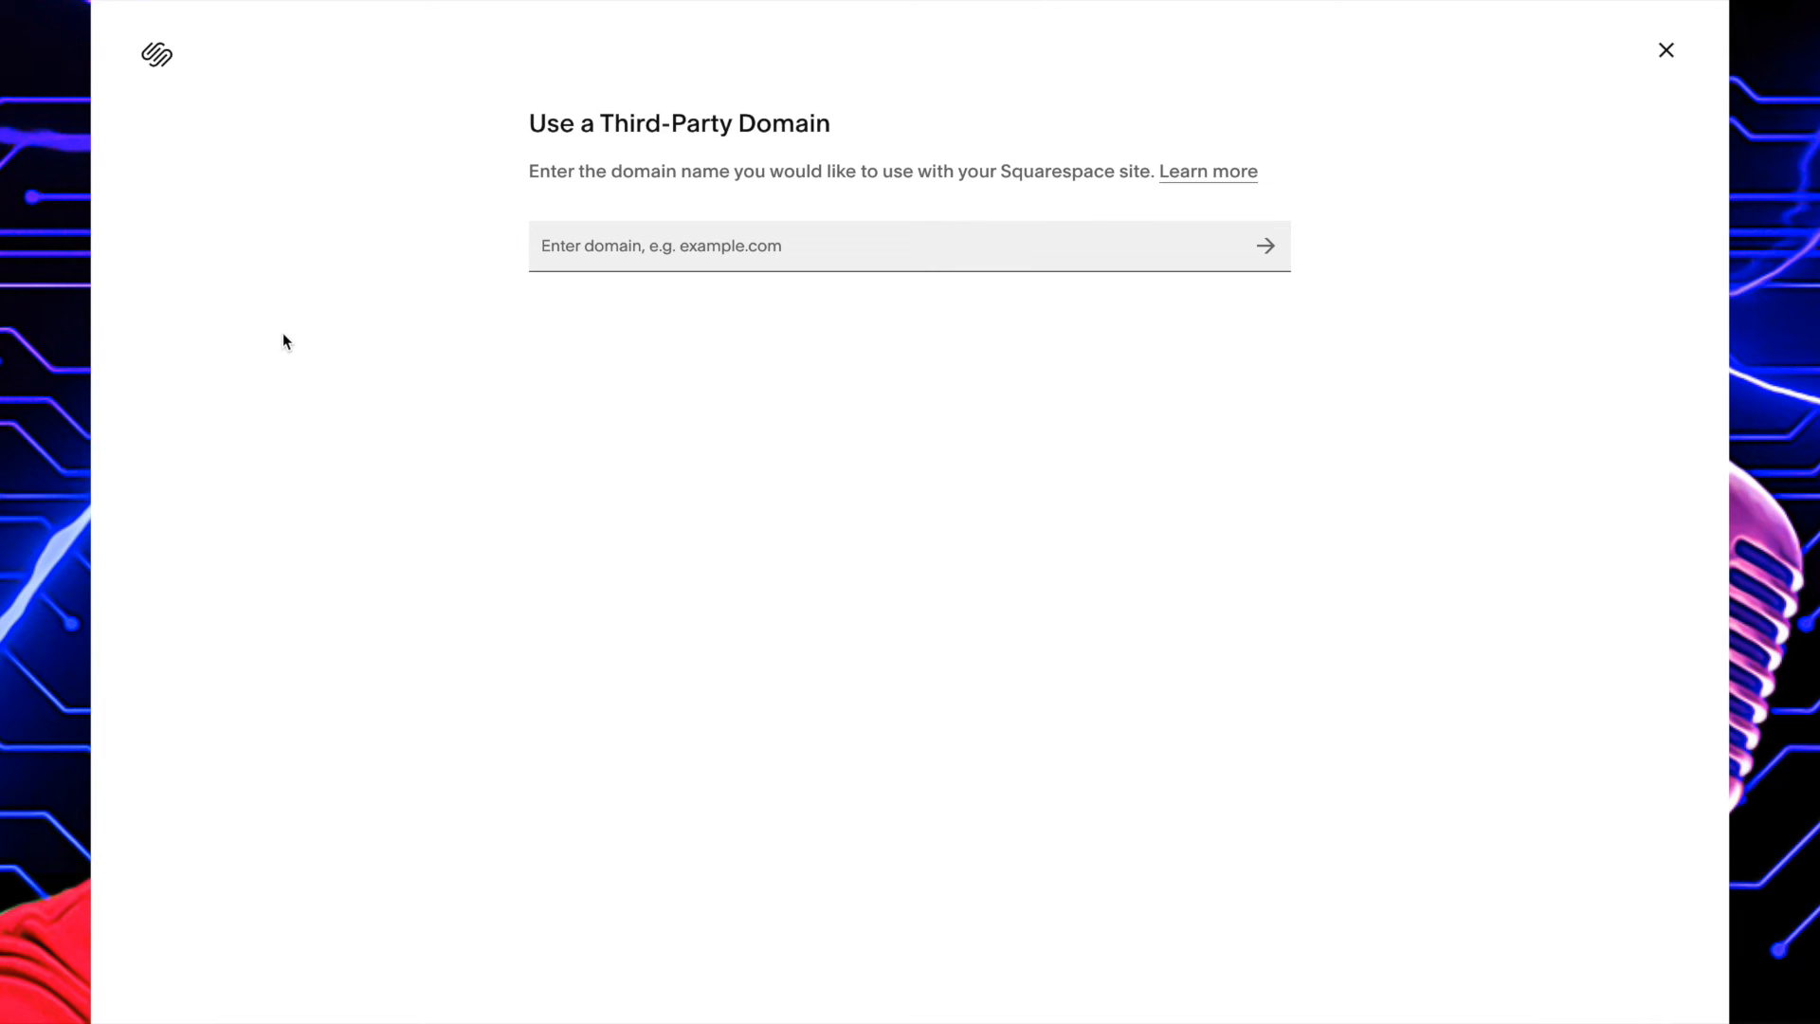
left_click(1223, 180)
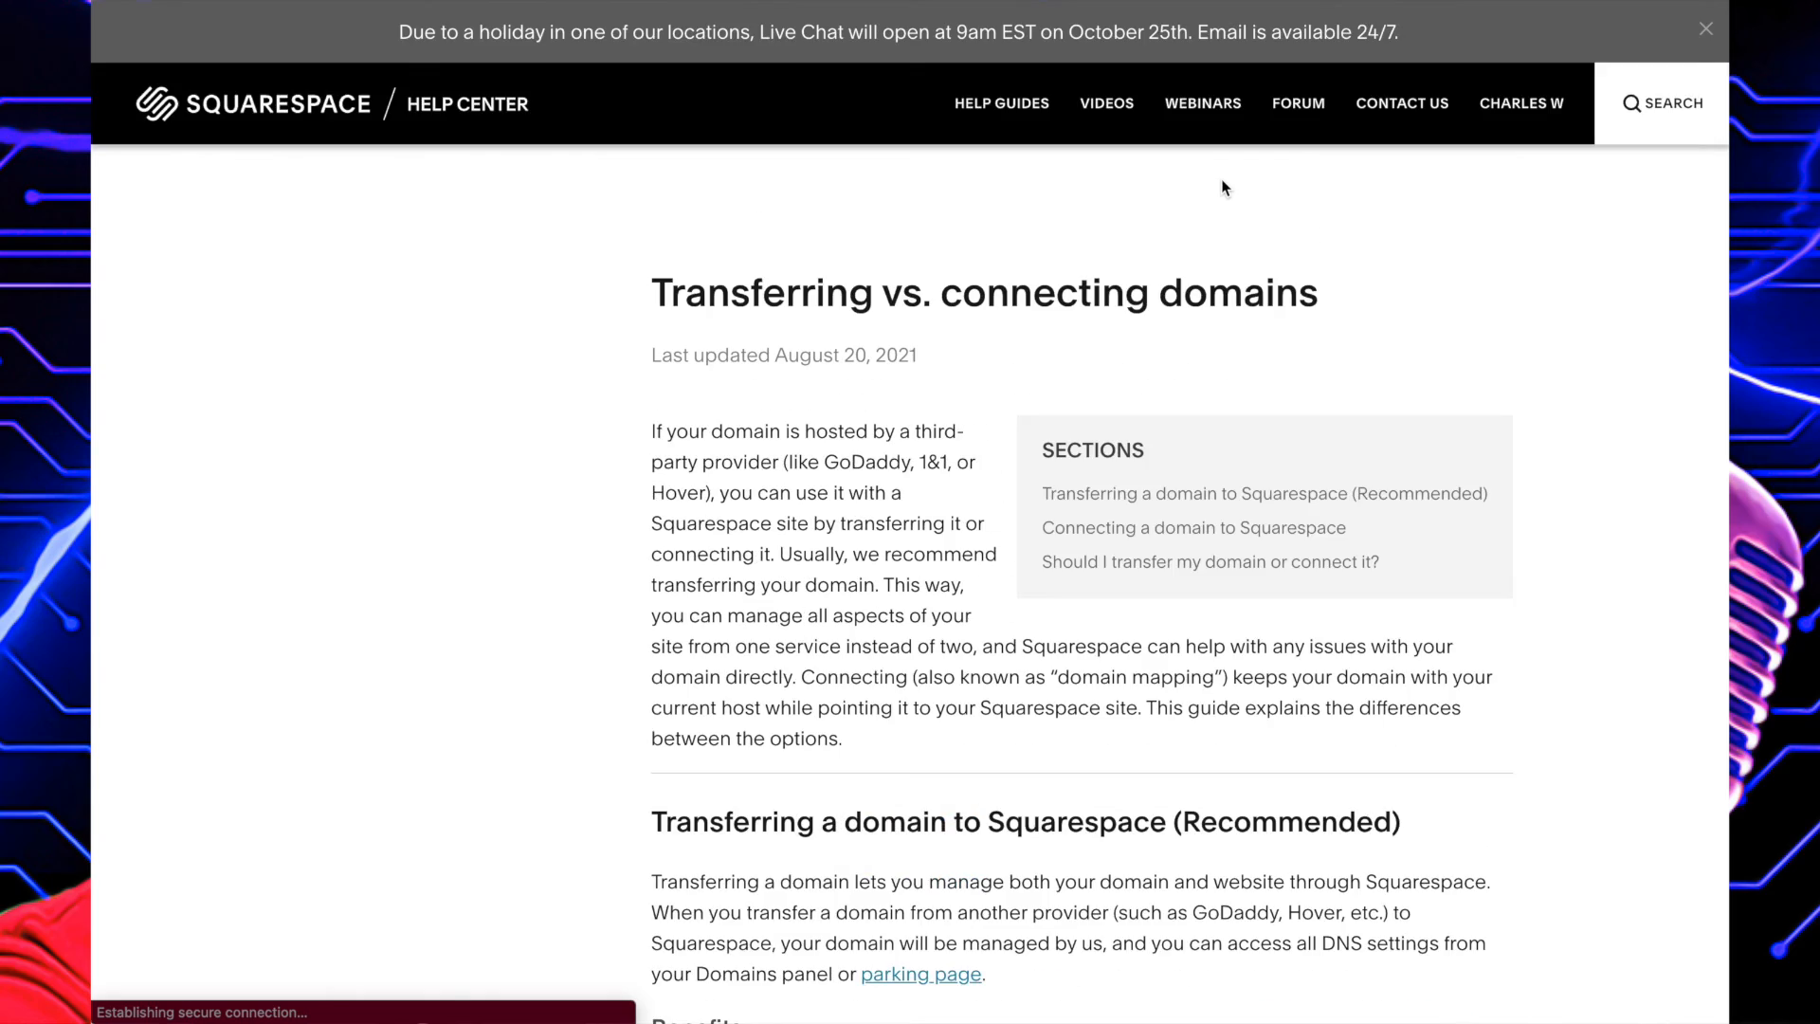
left_click(1048, 491)
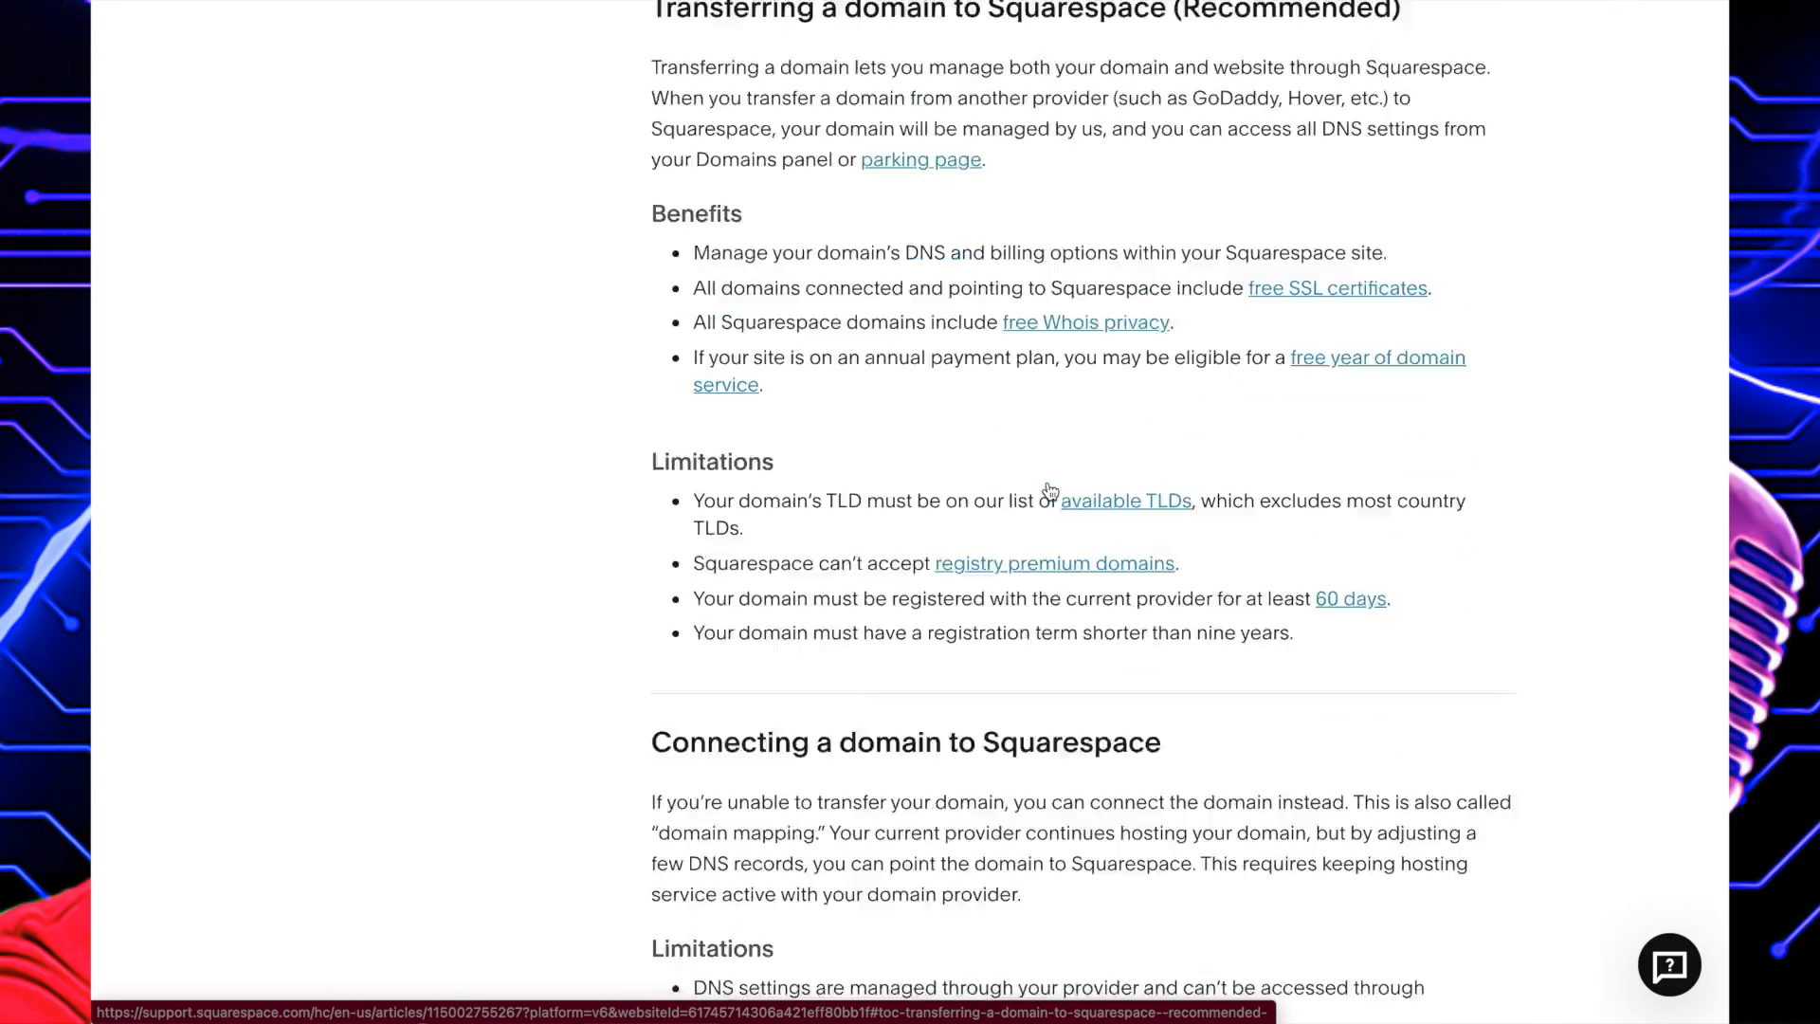